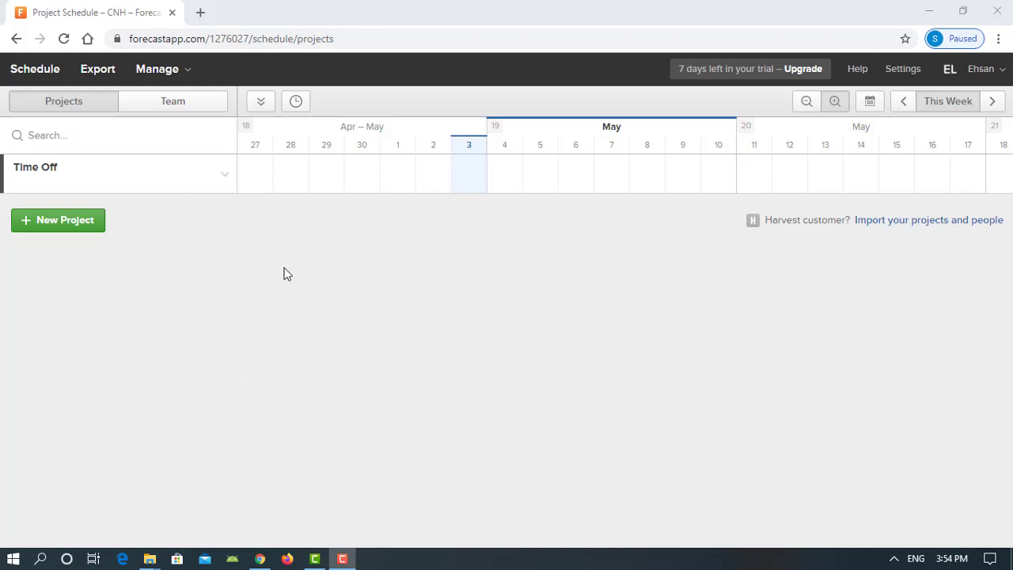
# Check the team schedule, return to the project schedule, and start a new project
pyautogui.click(186, 107)
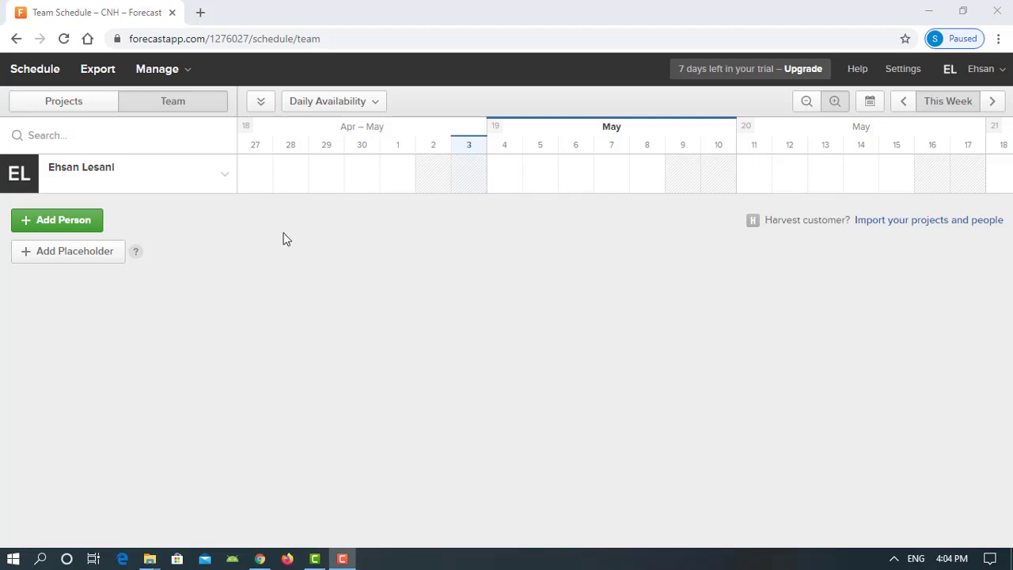
pyautogui.click(82, 112)
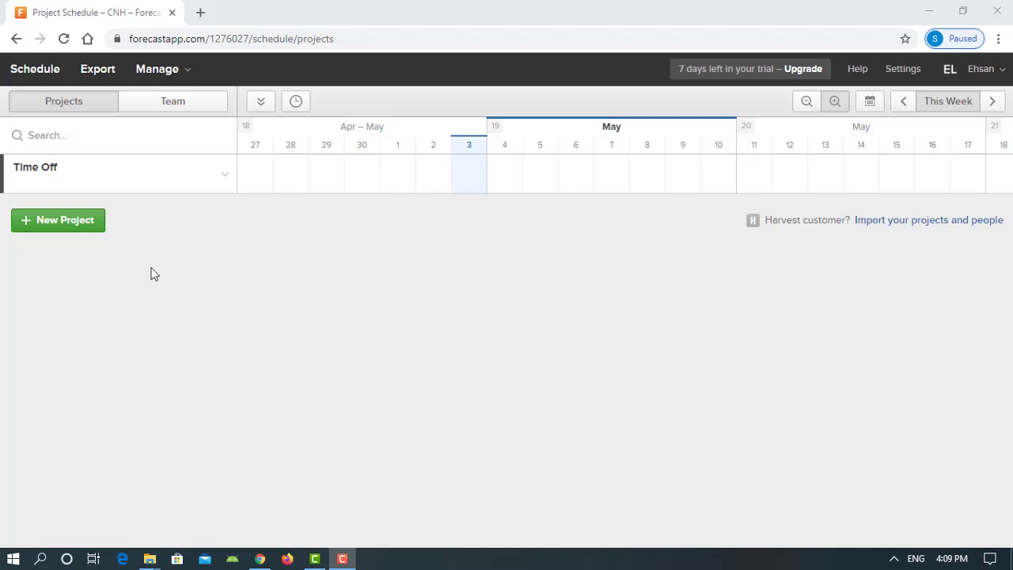
pyautogui.click(60, 225)
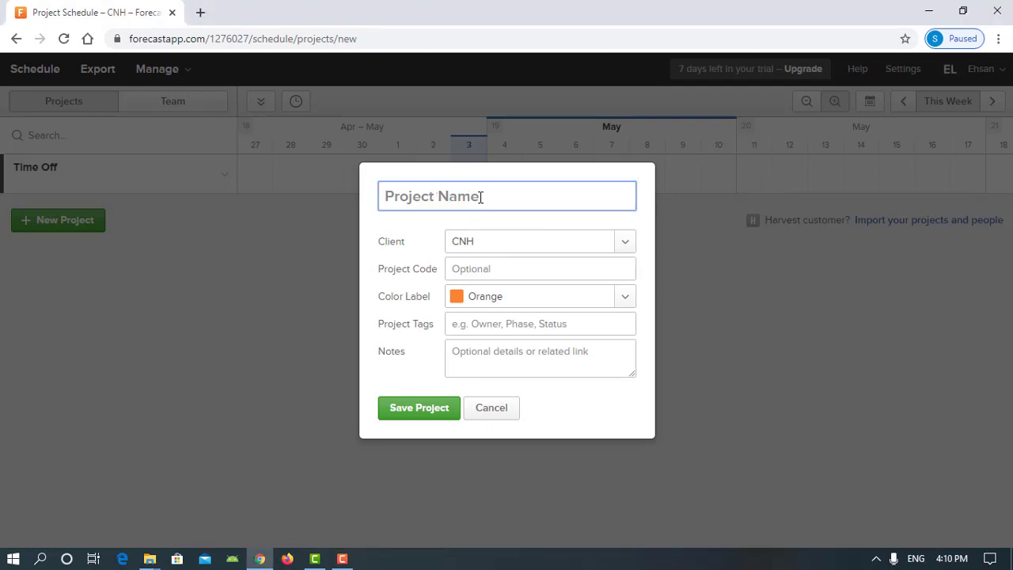
# Enter 'Project B' as the project name and create client 'Client B' in place of CNH
pyautogui.write('P')
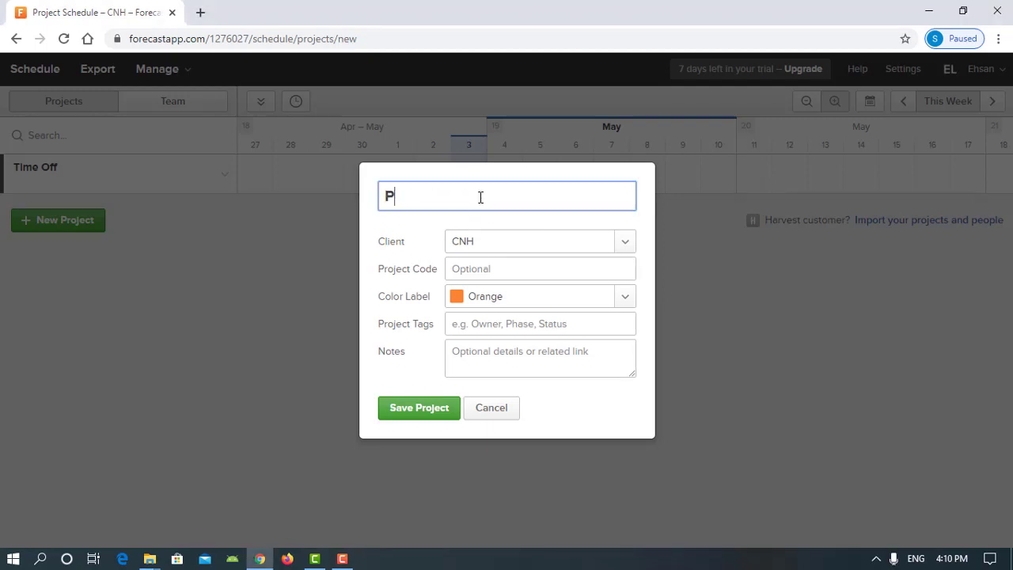
pyautogui.write('roject B')
pyautogui.click(624, 244)
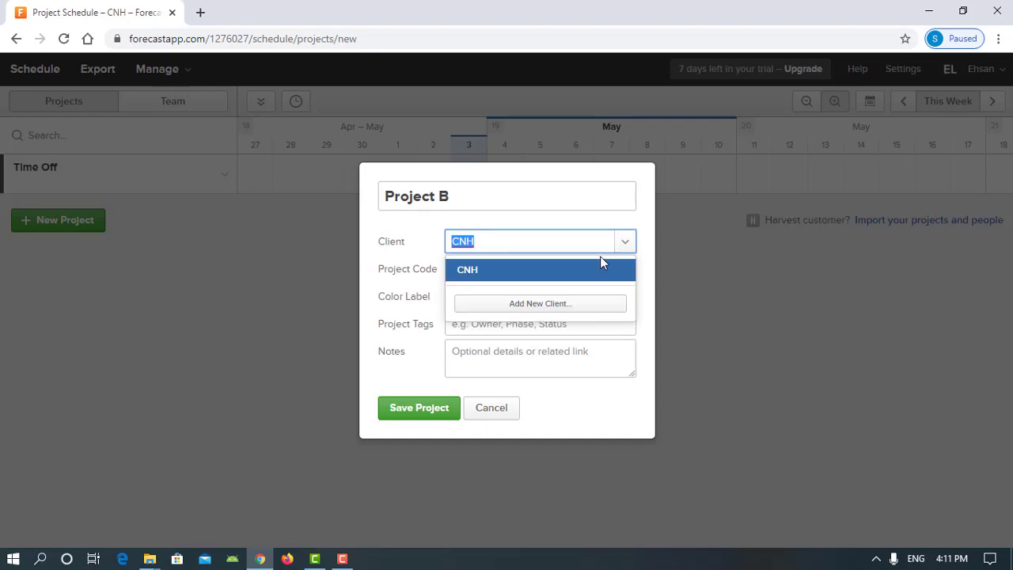
pyautogui.click(566, 306)
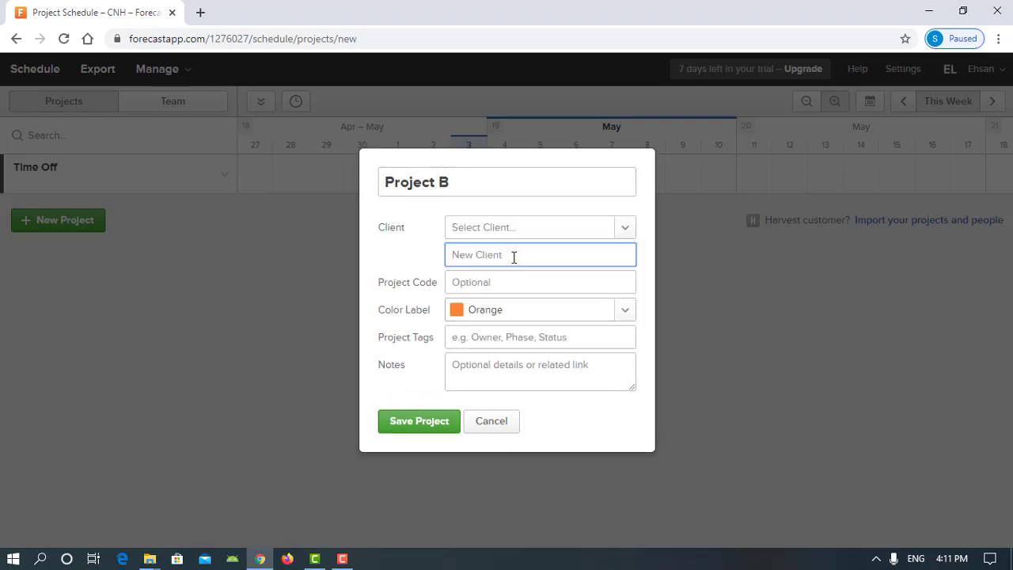
pyautogui.write('Client B')
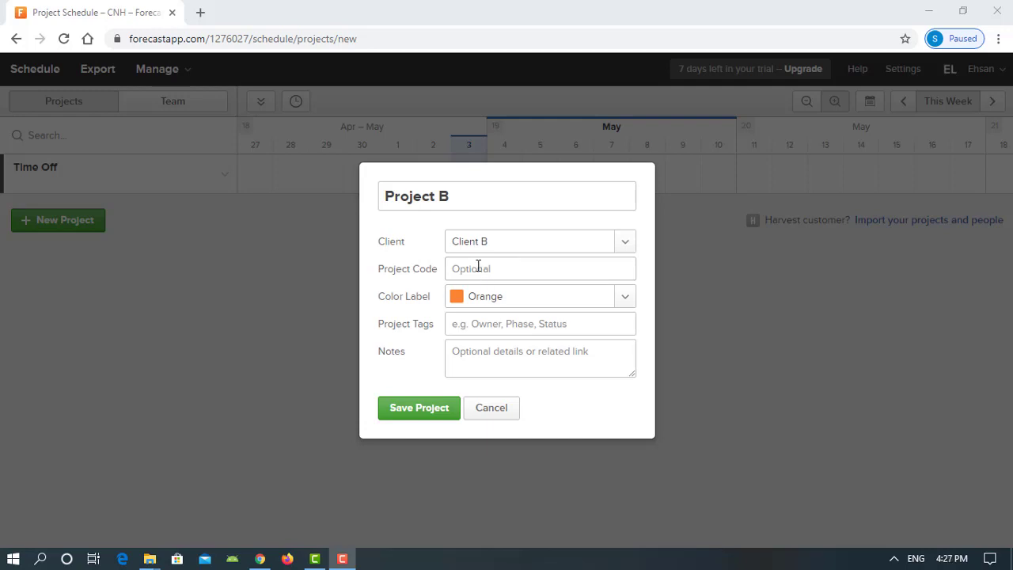
# Enter project code 'sample02' and confirm Orange as the colour label
pyautogui.click(478, 267)
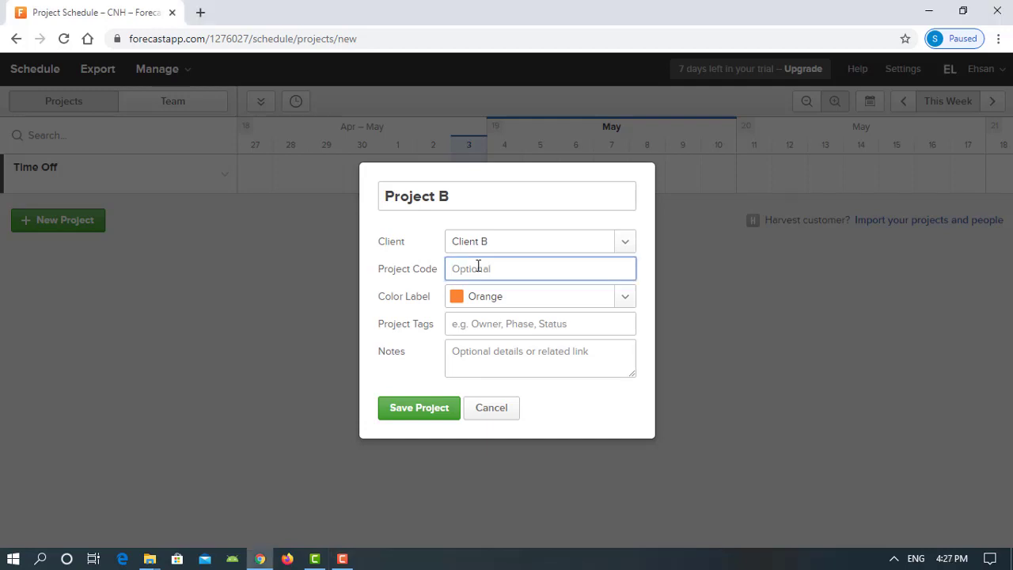
pyautogui.write('sample02')
pyautogui.click(624, 298)
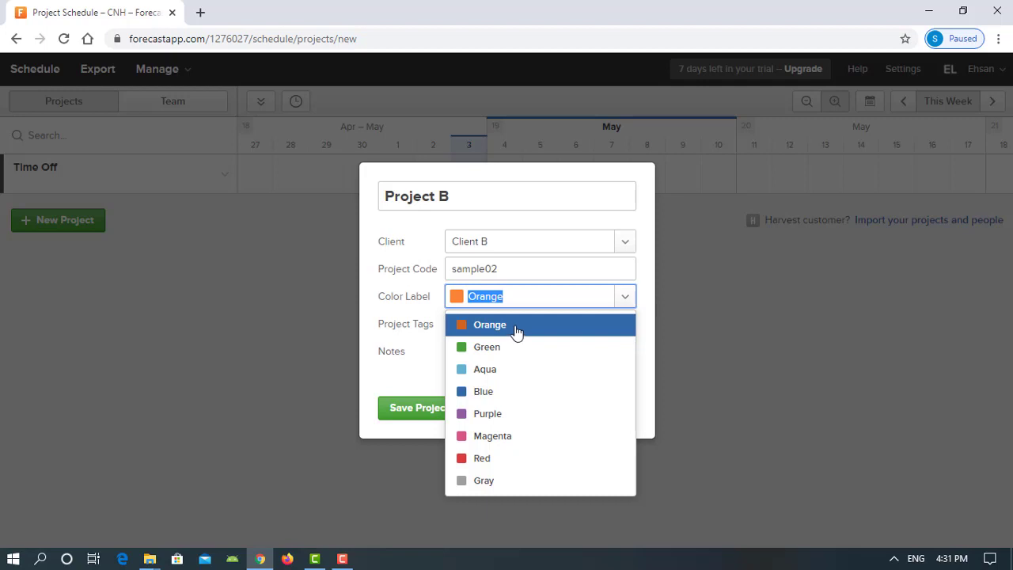
pyautogui.click(516, 331)
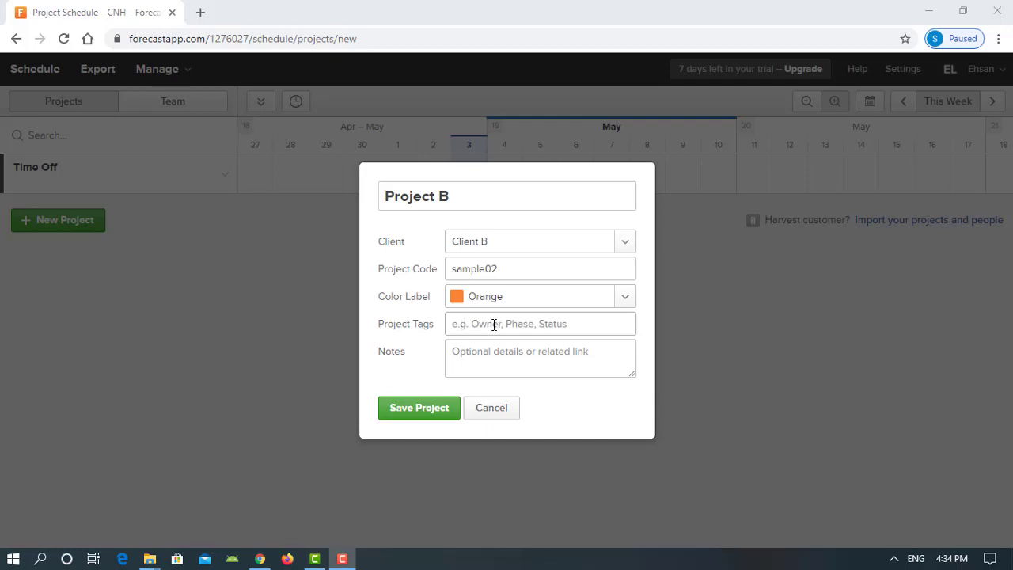
# Add the project tags Italy, Turin and Plant B
pyautogui.click(475, 323)
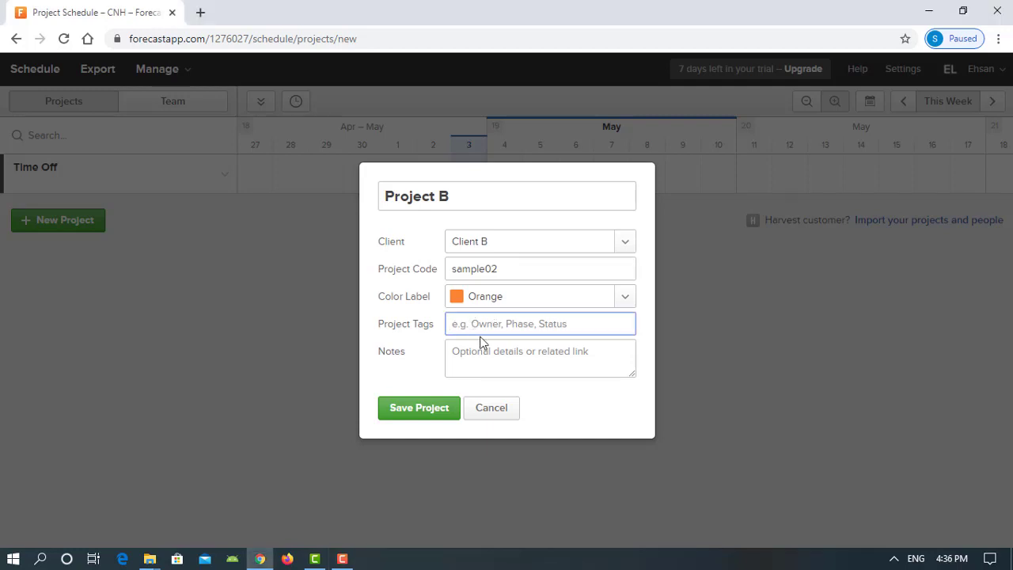
pyautogui.write('Italy')
pyautogui.press('Return')
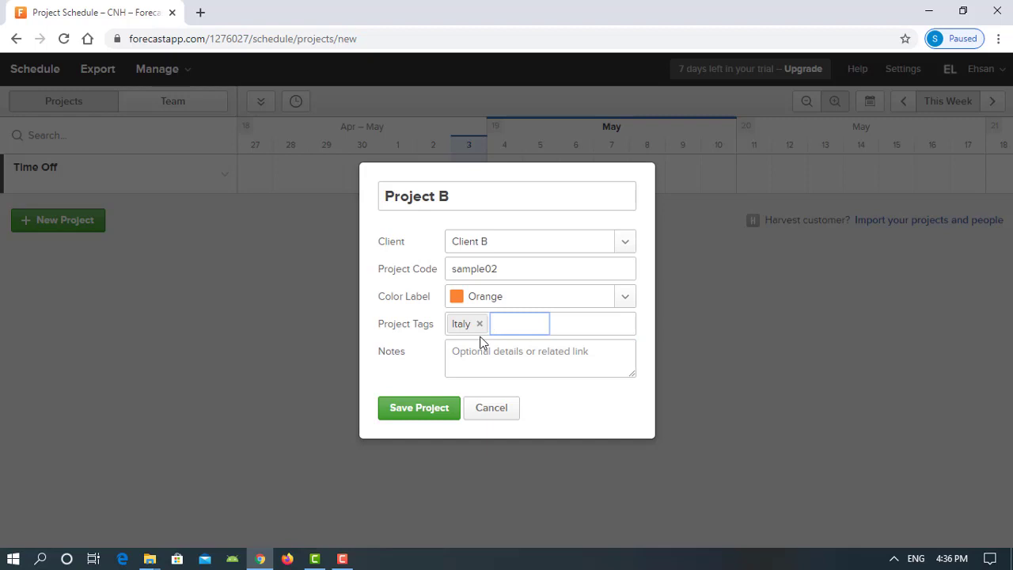
pyautogui.write('Turin')
pyautogui.press('Return')
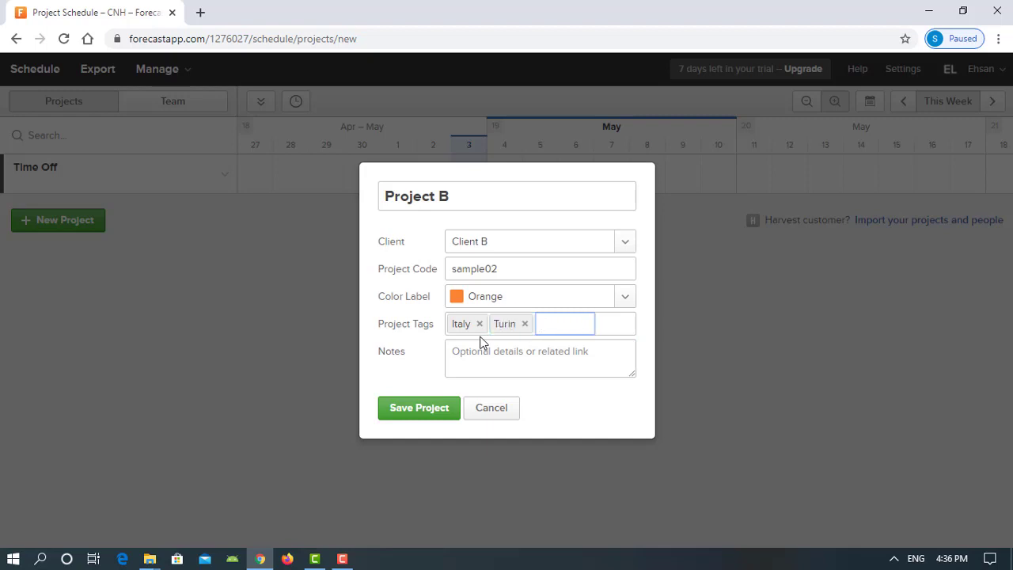
pyautogui.write('Plant B')
pyautogui.press('Return')
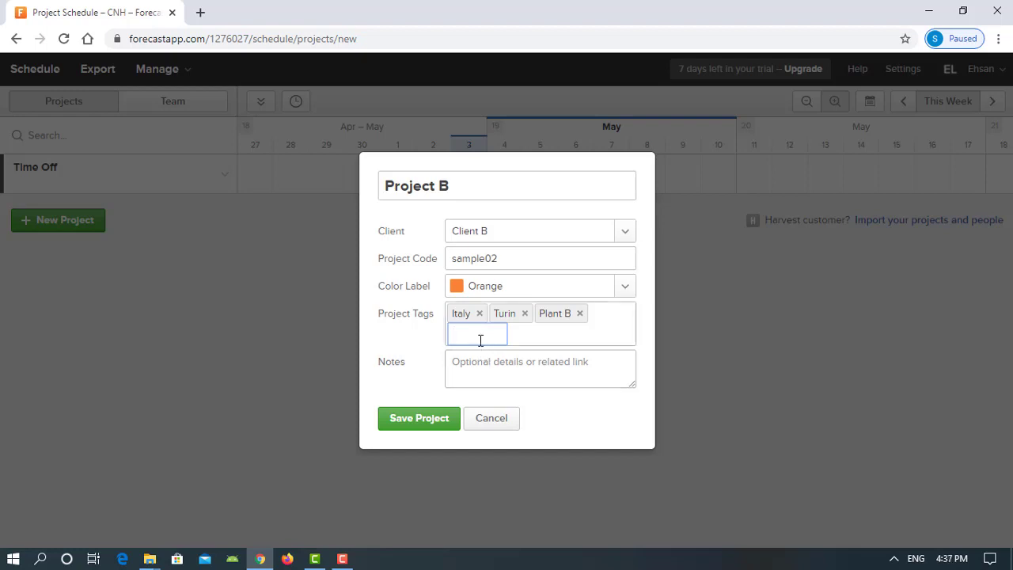
# Write the note 'Quality improvement study product B' in the project notes
pyautogui.click(483, 361)
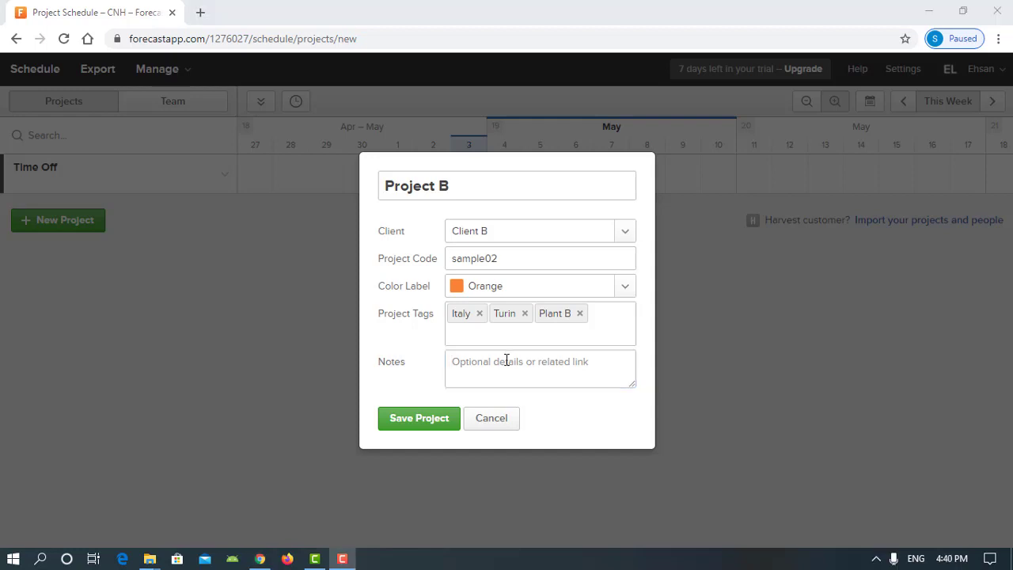
pyautogui.click(505, 361)
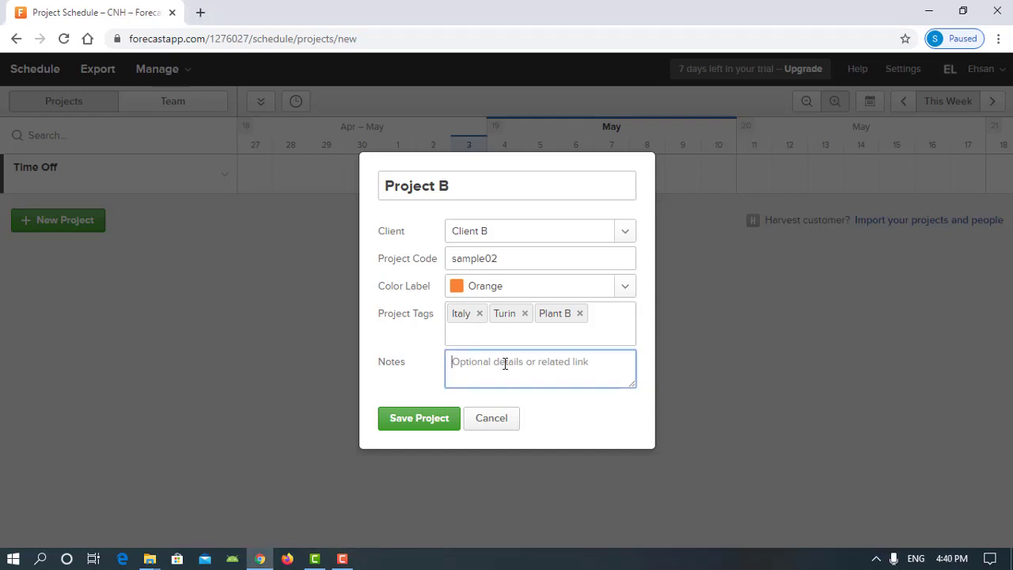
pyautogui.write('Quality improvement stud')
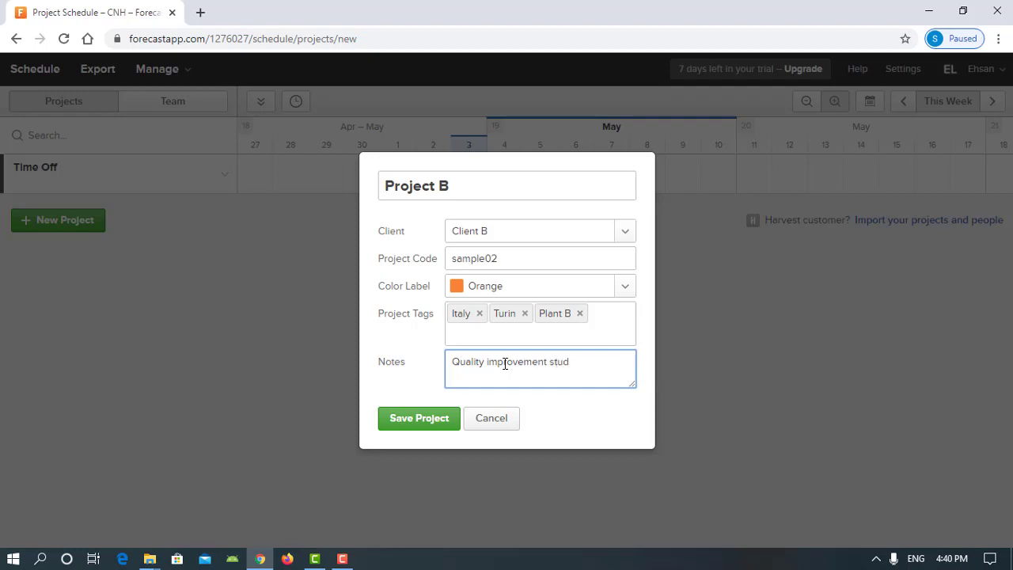
pyautogui.write('y product B')
# Save Project B, then check its Actions menu without choosing anything
pyautogui.click(434, 422)
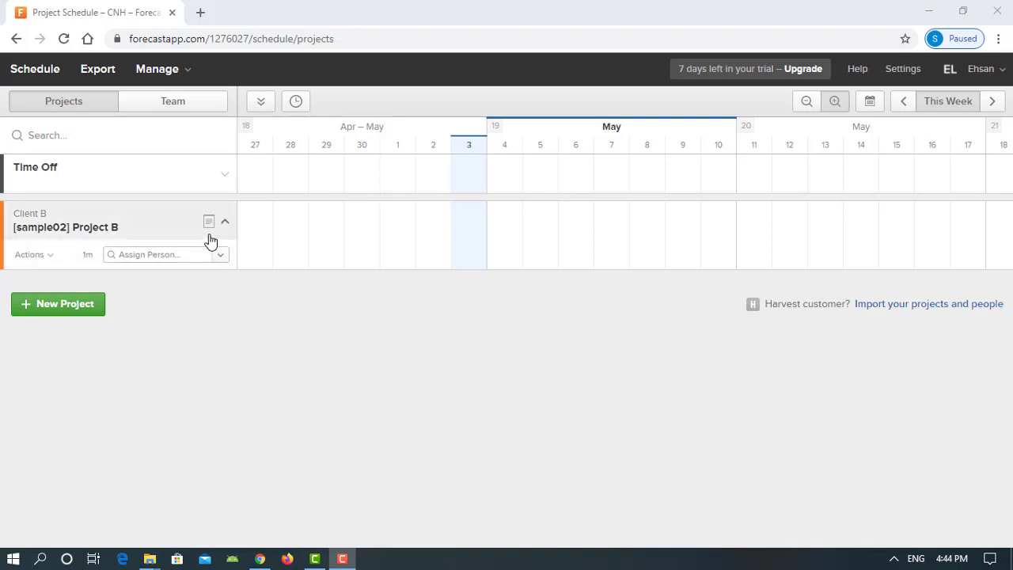
pyautogui.moveTo(208, 227)
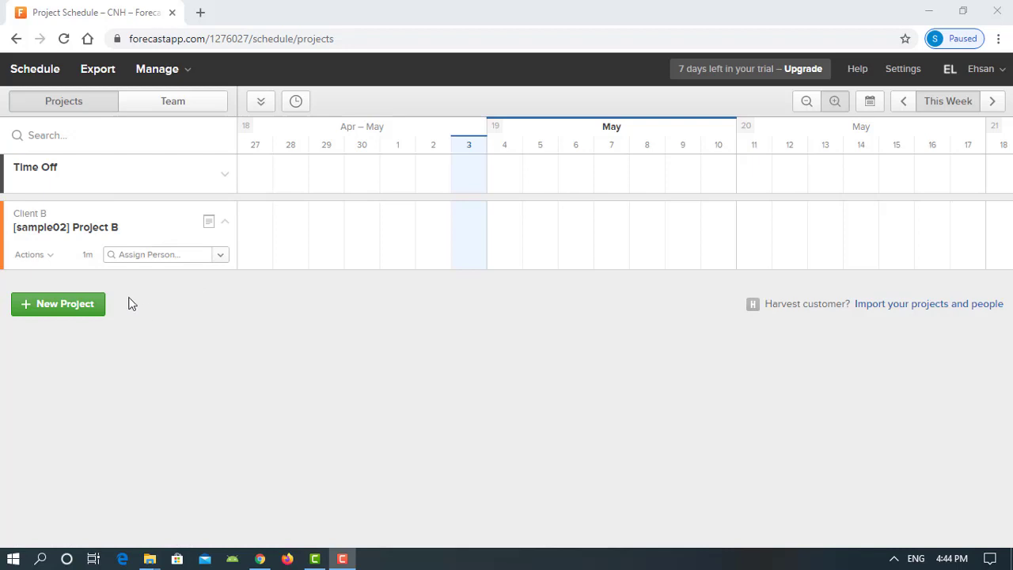
pyautogui.click(48, 258)
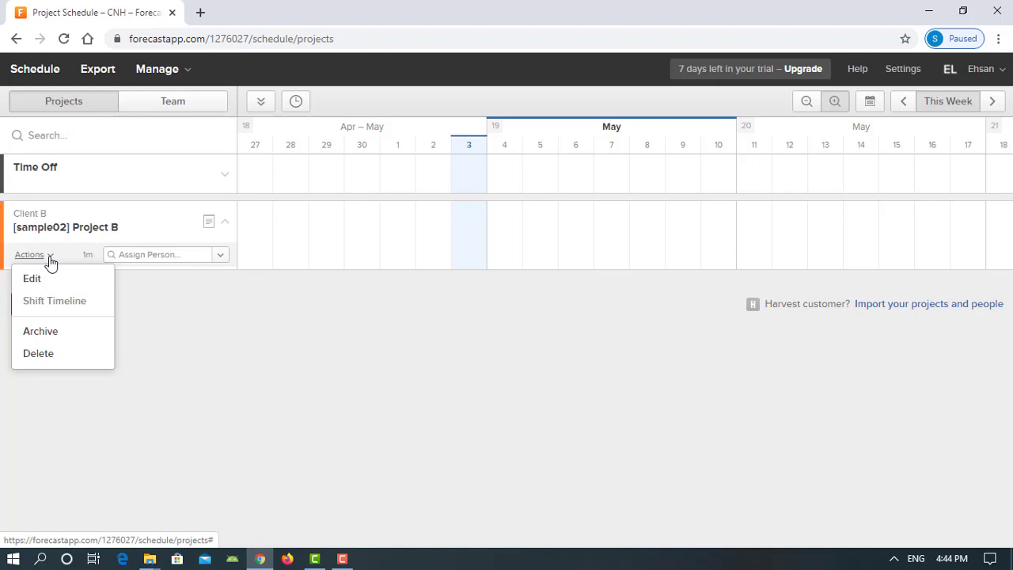
pyautogui.click(181, 308)
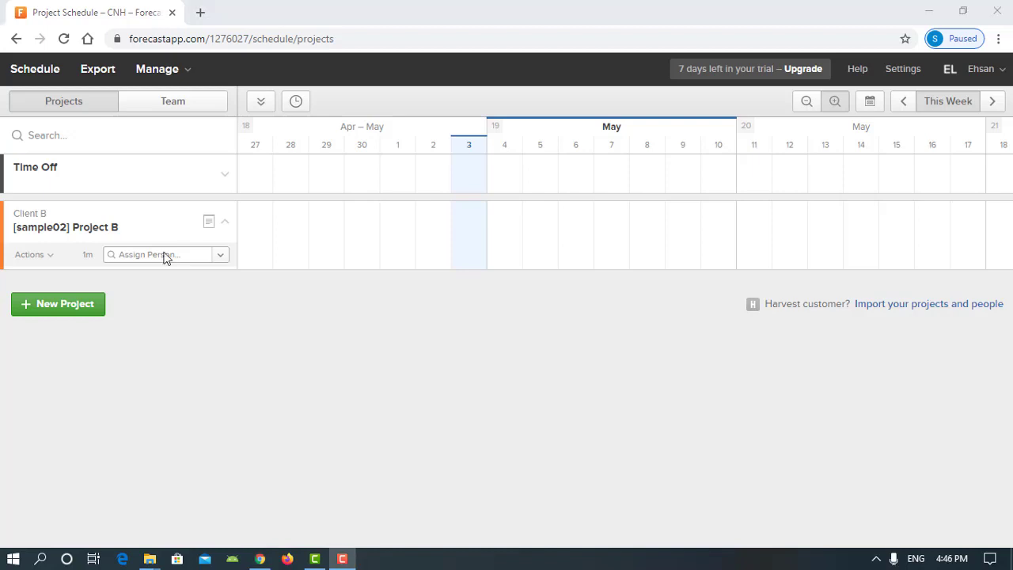
# Assign the team member to Project B for one 7-hour day on 4 May 2020, not repeating
pyautogui.click(168, 256)
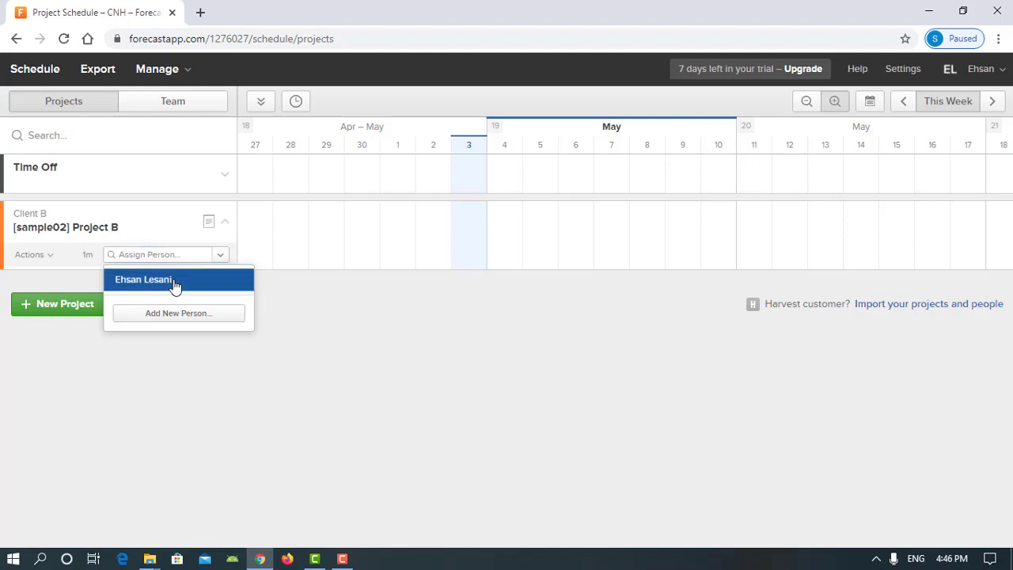
pyautogui.click(174, 281)
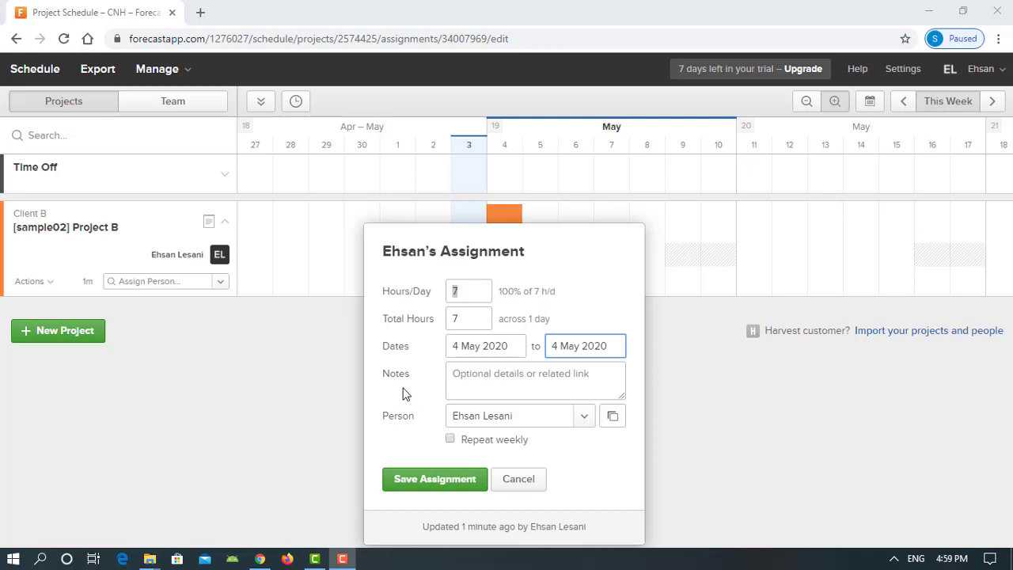
pyautogui.click(450, 439)
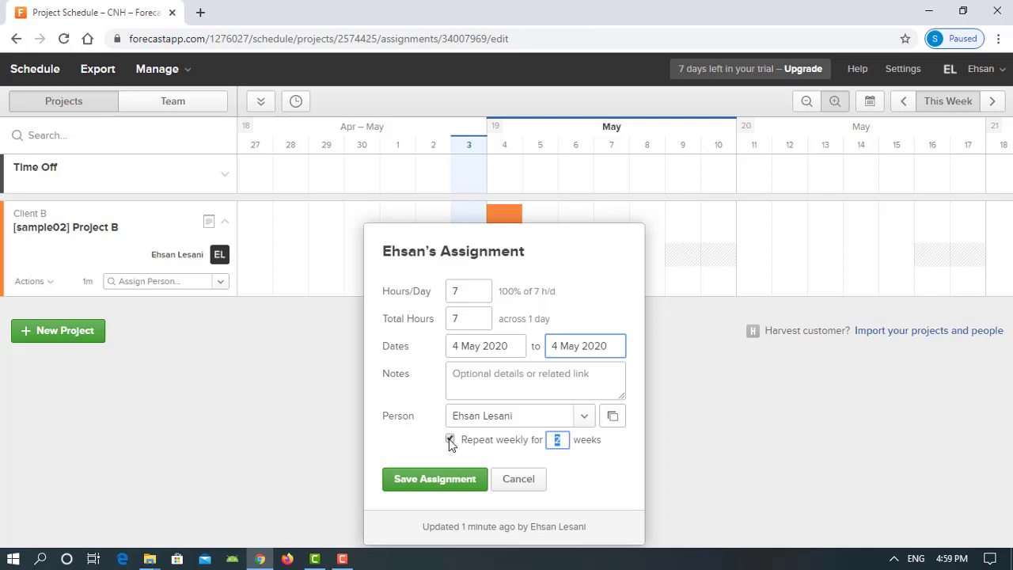
pyautogui.click(450, 440)
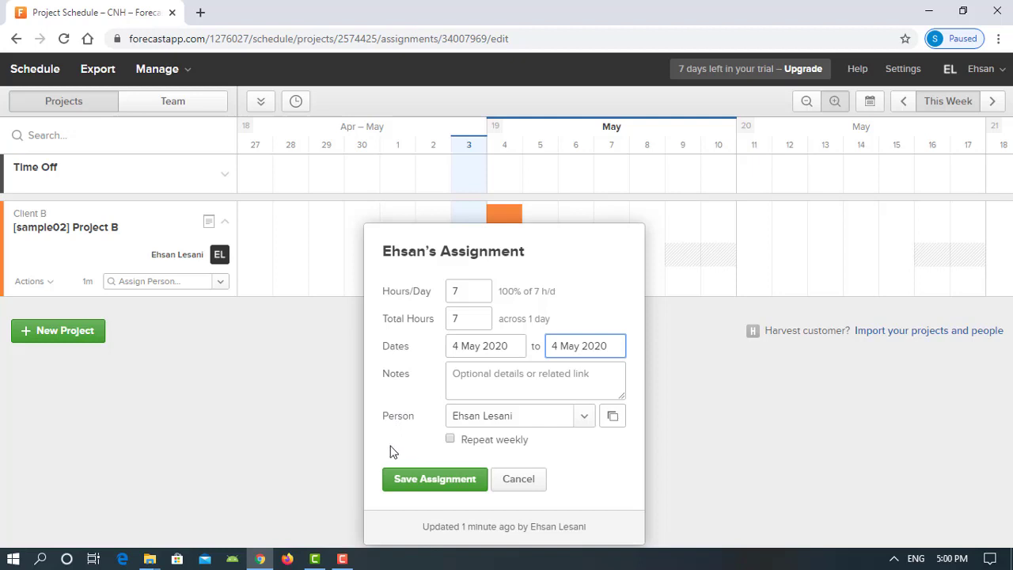
pyautogui.click(434, 480)
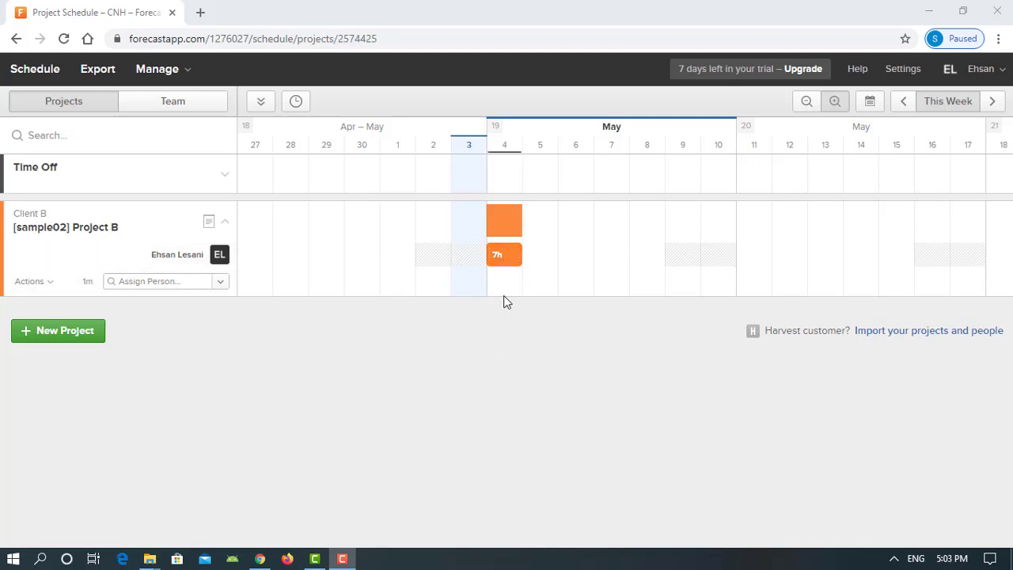
# Cut the 4 May assignment to 4 h/day, stretch it across 4–8 May (20h), and reopen it
pyautogui.click(504, 254)
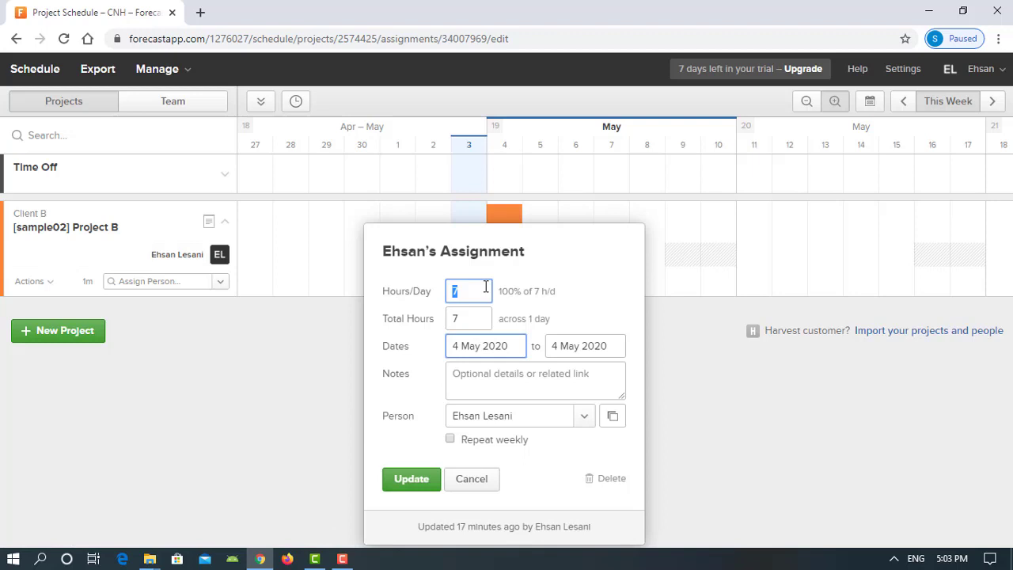
pyautogui.write('4')
pyautogui.click(413, 479)
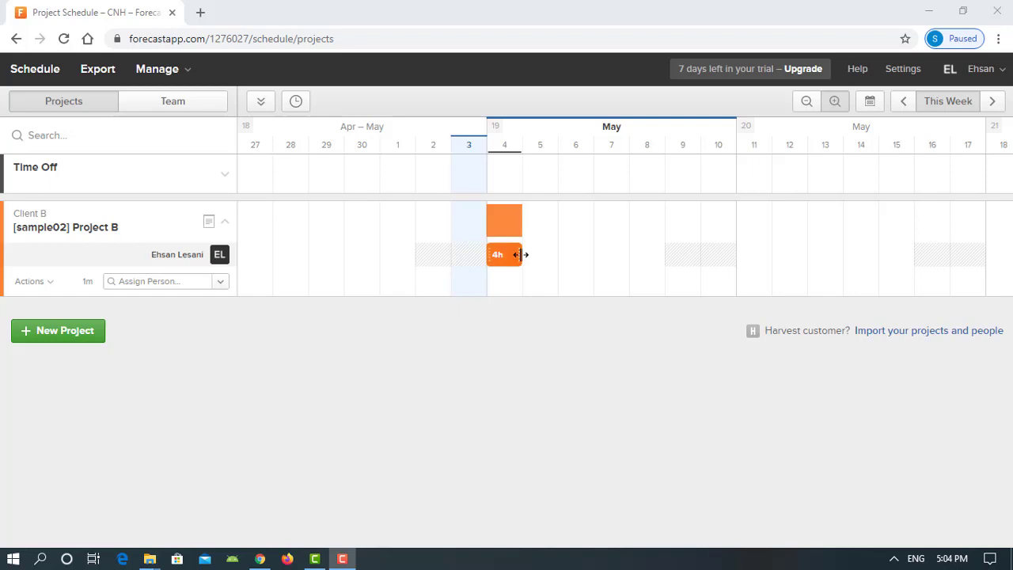
pyautogui.moveTo(521, 254); pyautogui.dragTo(659, 256)
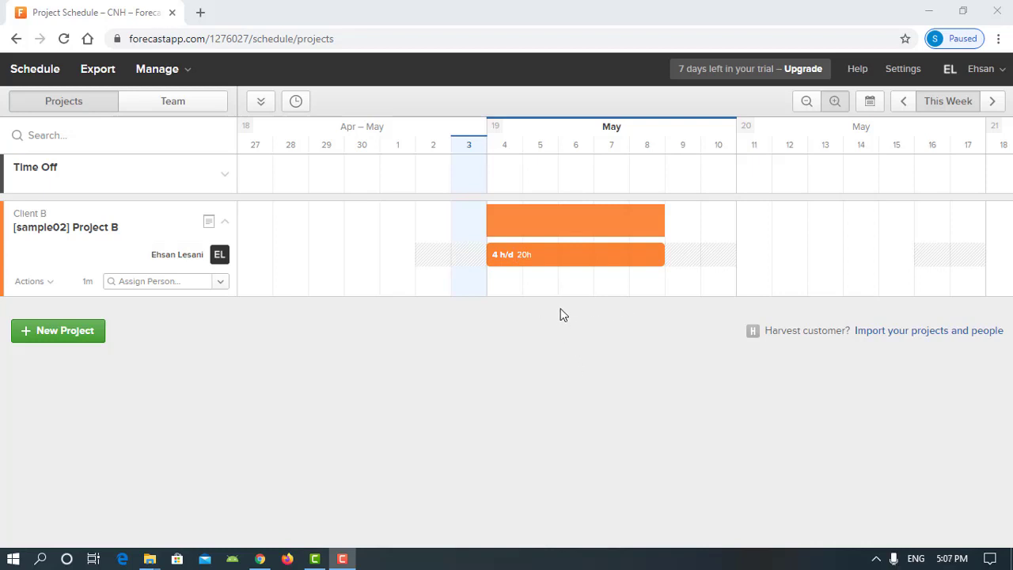
pyautogui.click(563, 255)
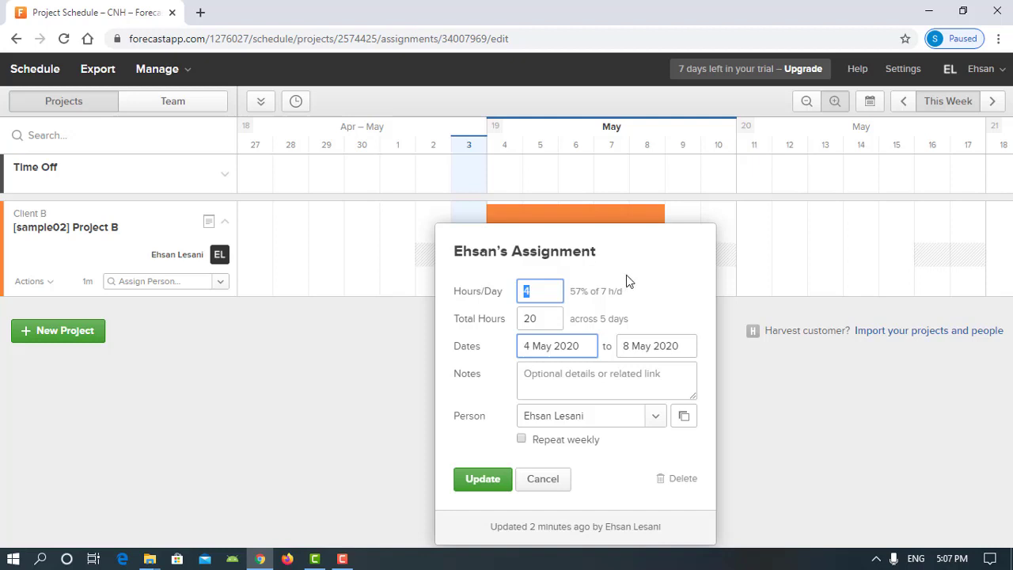
# Cancel the 20-hour assignment dialog with weekly repeat left off and nothing changed
pyautogui.click(521, 439)
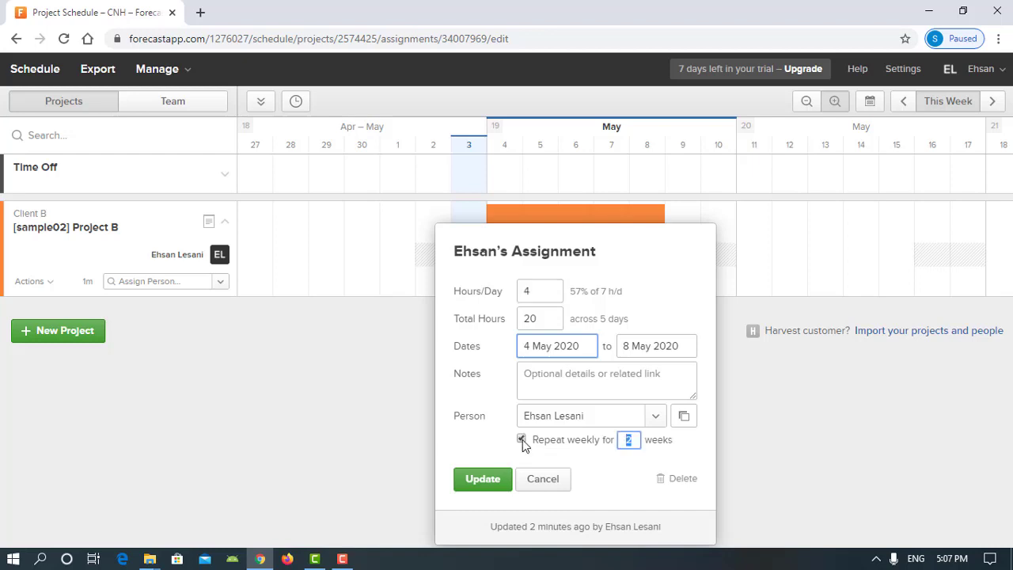
pyautogui.click(521, 439)
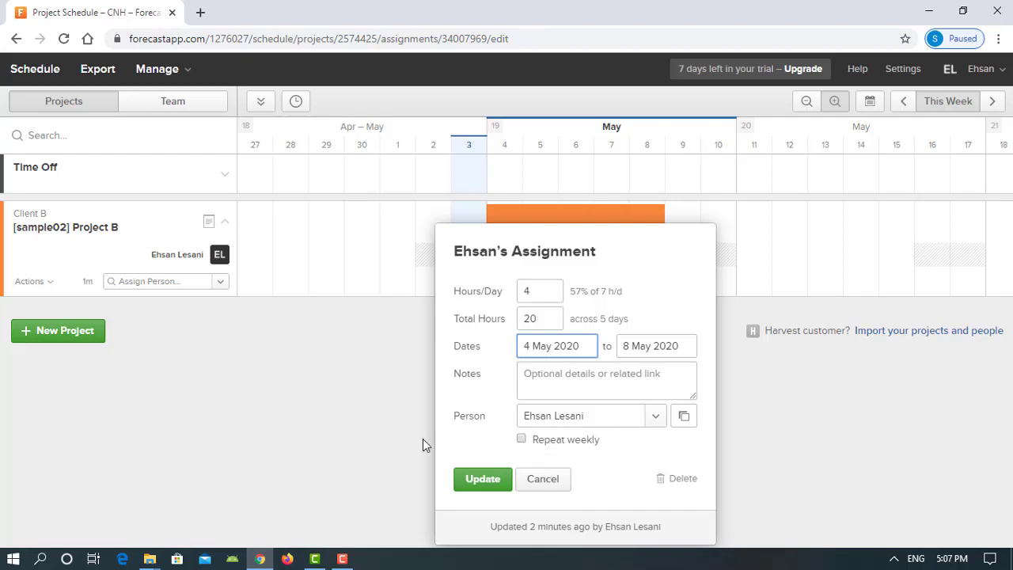
pyautogui.click(377, 405)
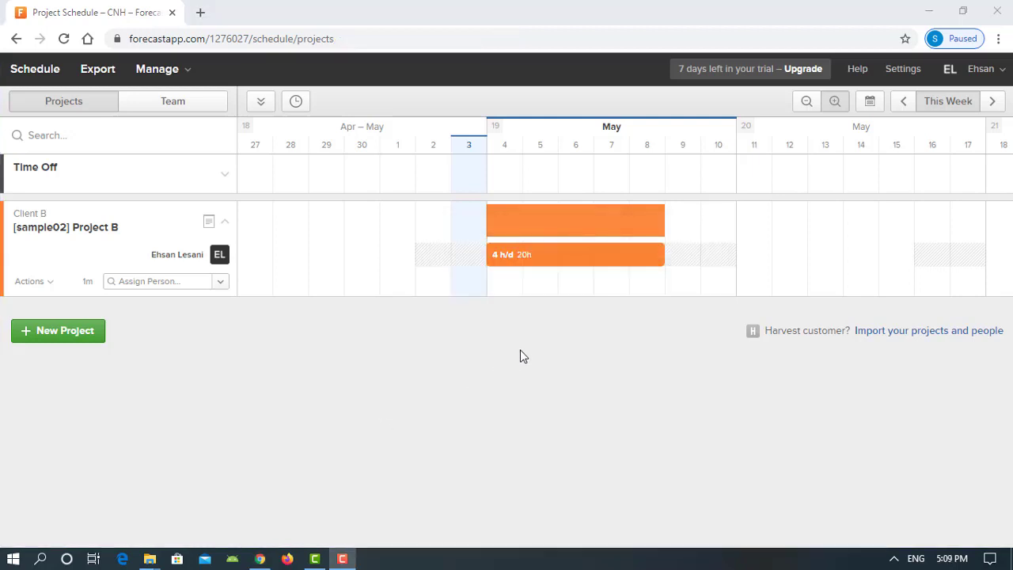
# Split the 4–8 May assignment at 6 May and confirm the split
pyautogui.click(557, 257)
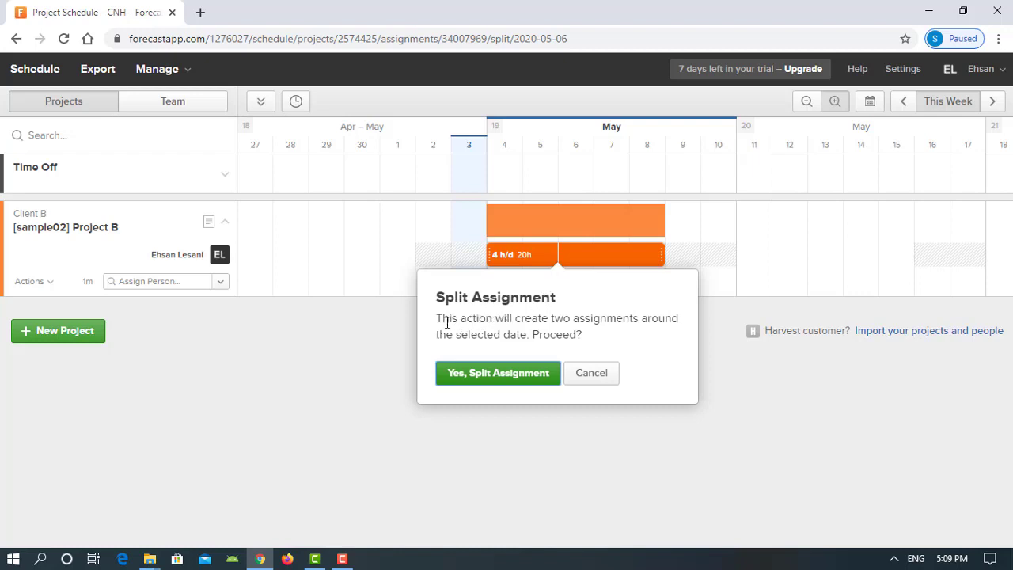
pyautogui.click(498, 378)
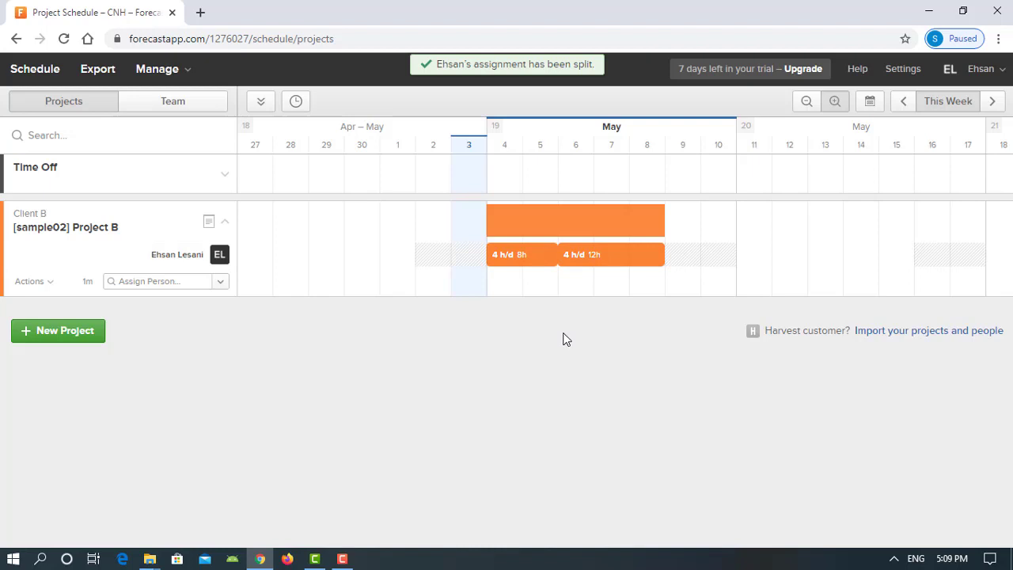
# Set the 12-hour 6–8 May part to repeat weekly for 3 weeks, then advance one week
pyautogui.click(609, 256)
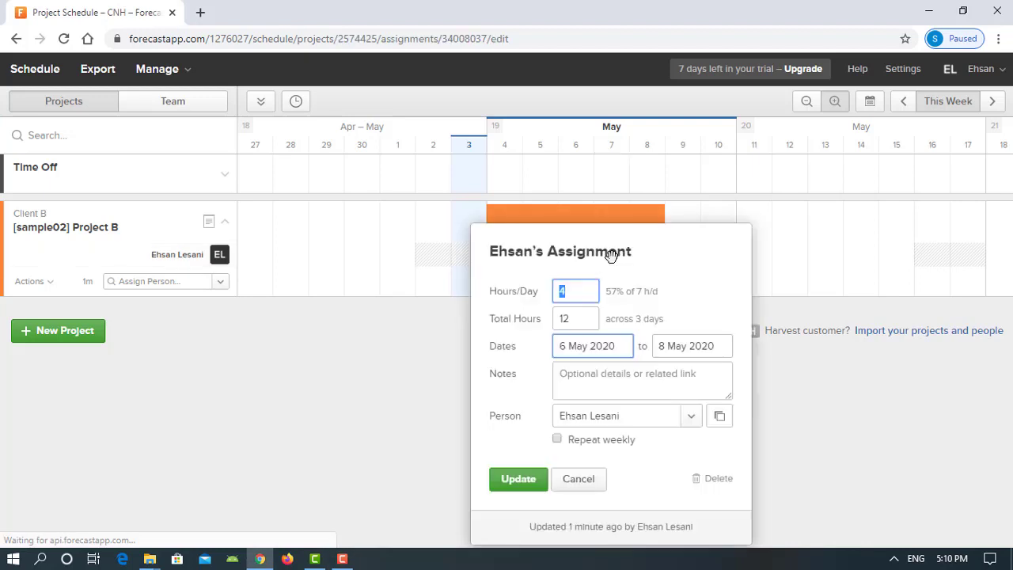
pyautogui.click(557, 439)
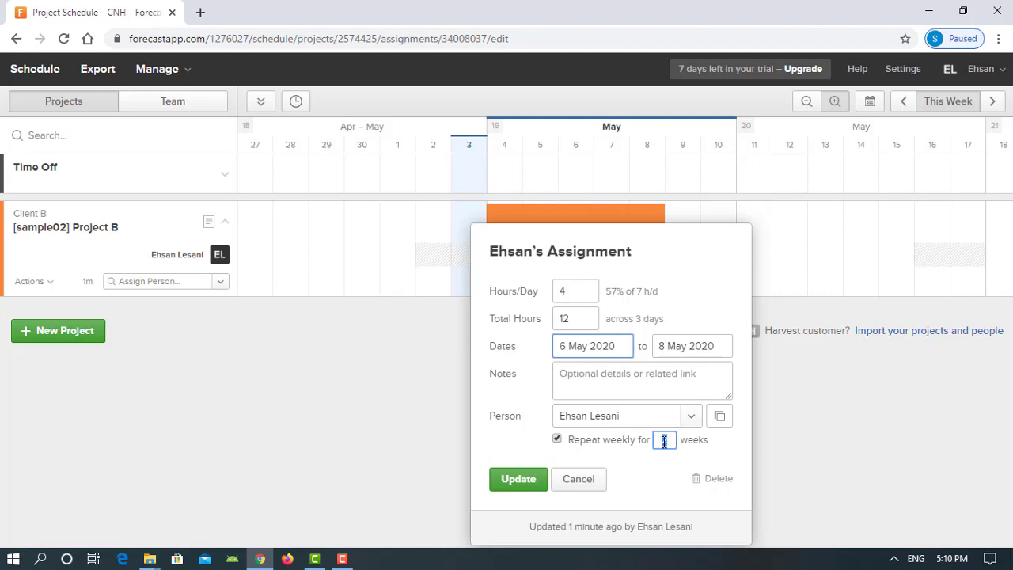
pyautogui.write('3')
pyautogui.click(534, 489)
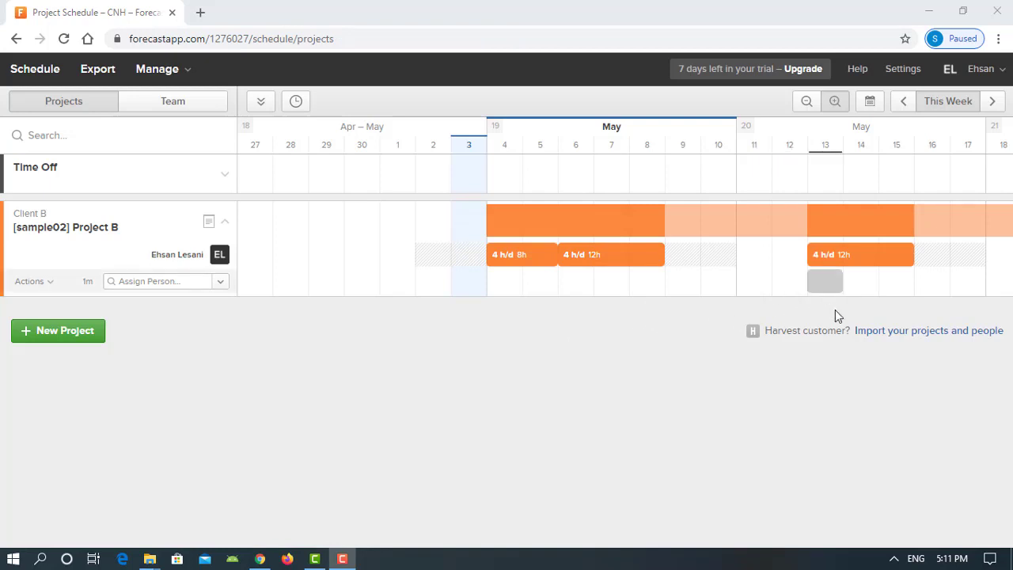
pyautogui.click(993, 101)
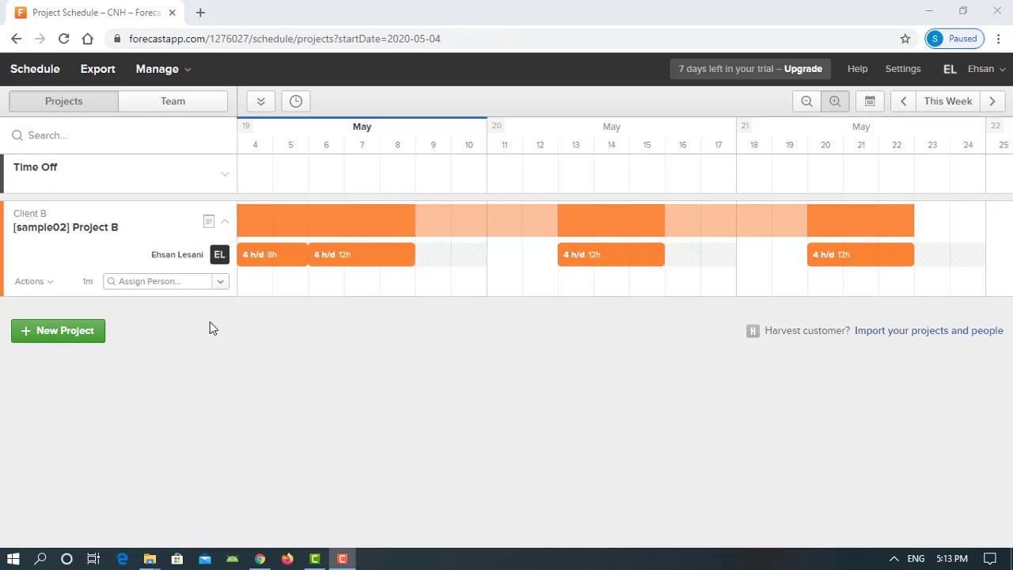
# Start adding a new person from Project B's Assign Person list
pyautogui.click(185, 282)
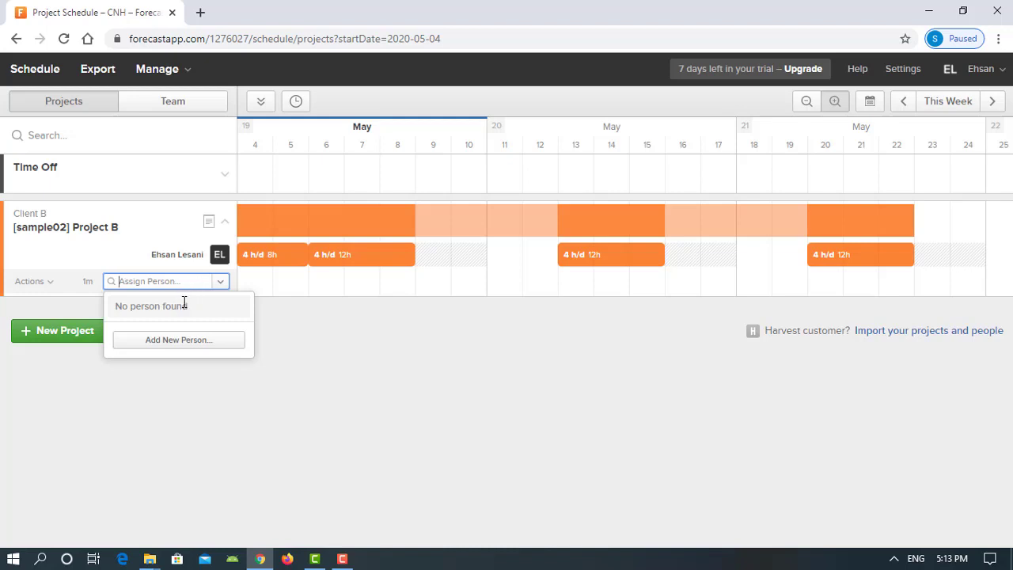
pyautogui.click(203, 341)
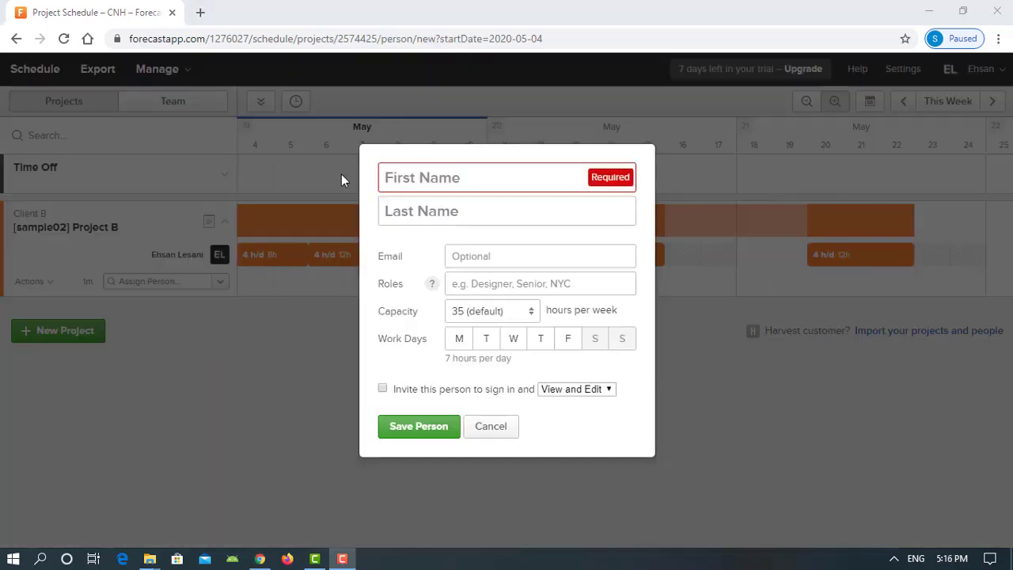
pyautogui.click(424, 178)
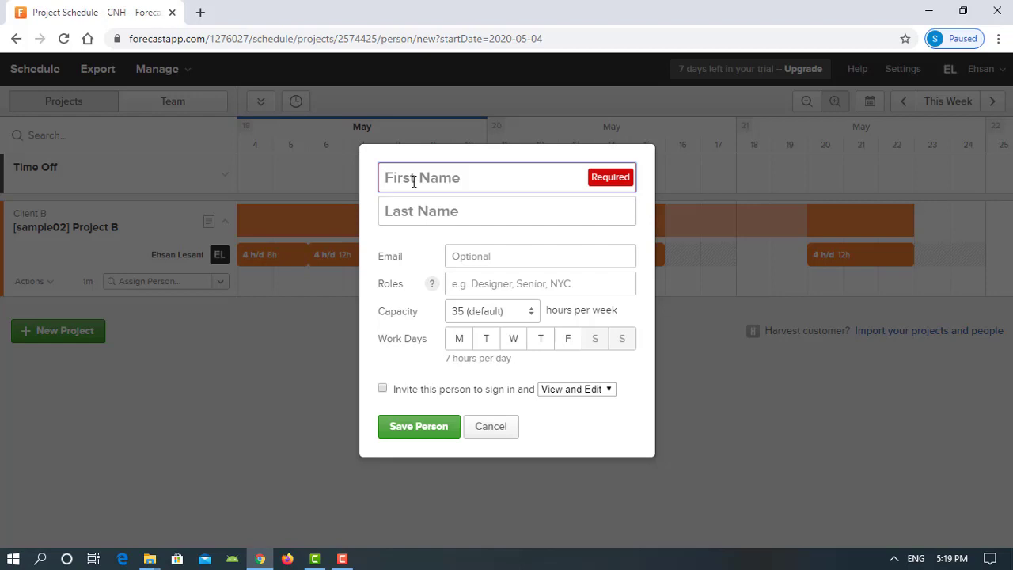
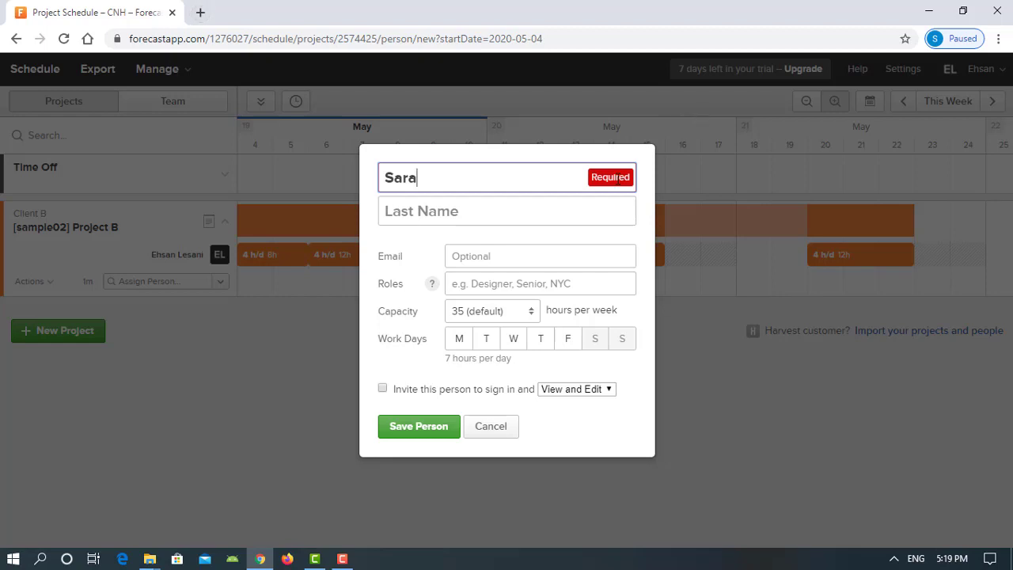
# Enter the new person's first name and surname in the new-person form
pyautogui.click(555, 213)
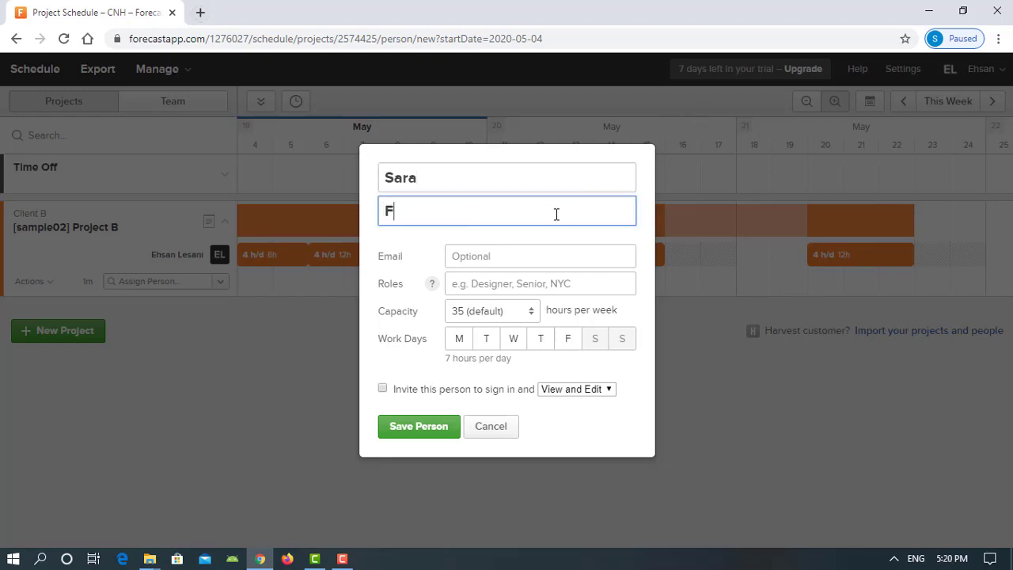
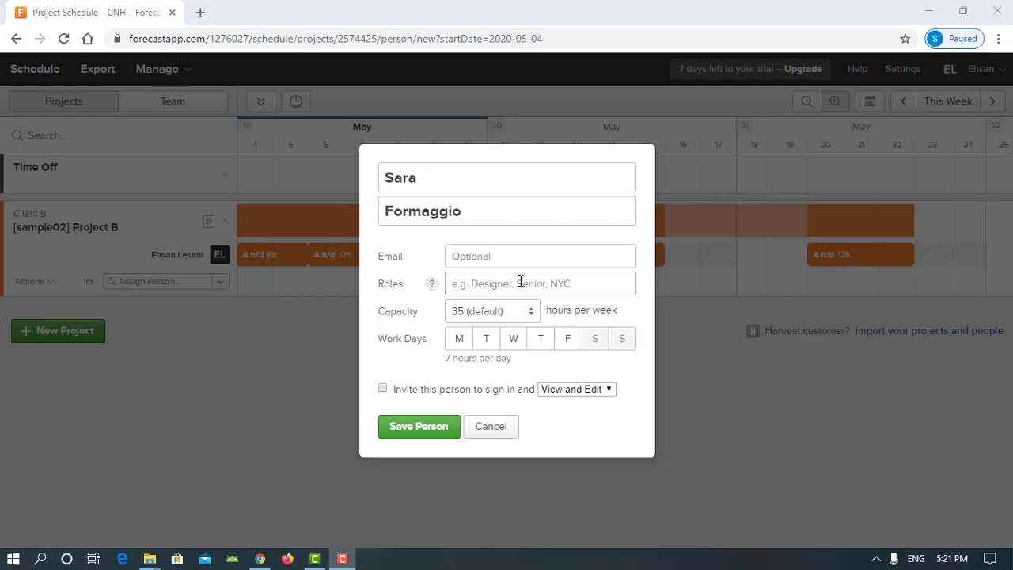
# Give the new person the Designer role and 40 hours/week capacity, then save them
pyautogui.click(603, 284)
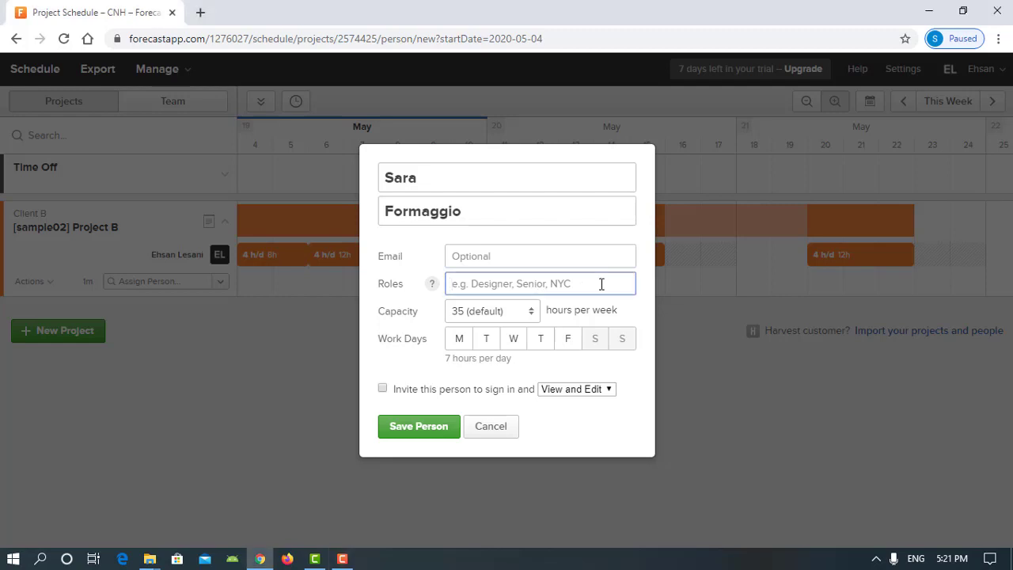
pyautogui.write('De')
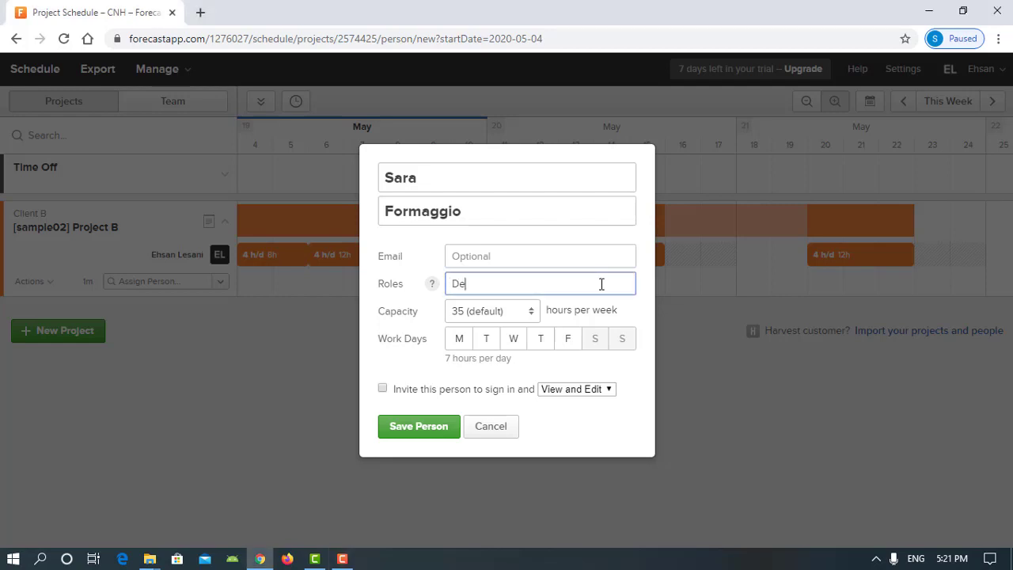
pyautogui.write('sihner')
pyautogui.moveTo(479, 284); pyautogui.dragTo(474, 285)
pyautogui.write('g')
pyautogui.click(532, 314)
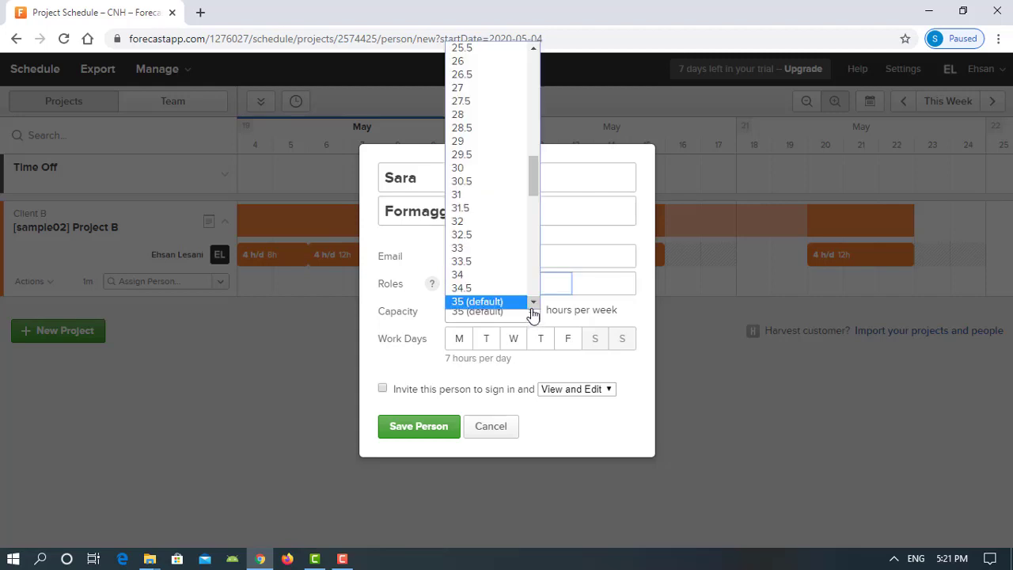
pyautogui.moveTo(531, 181); pyautogui.dragTo(530, 208)
pyautogui.click(475, 273)
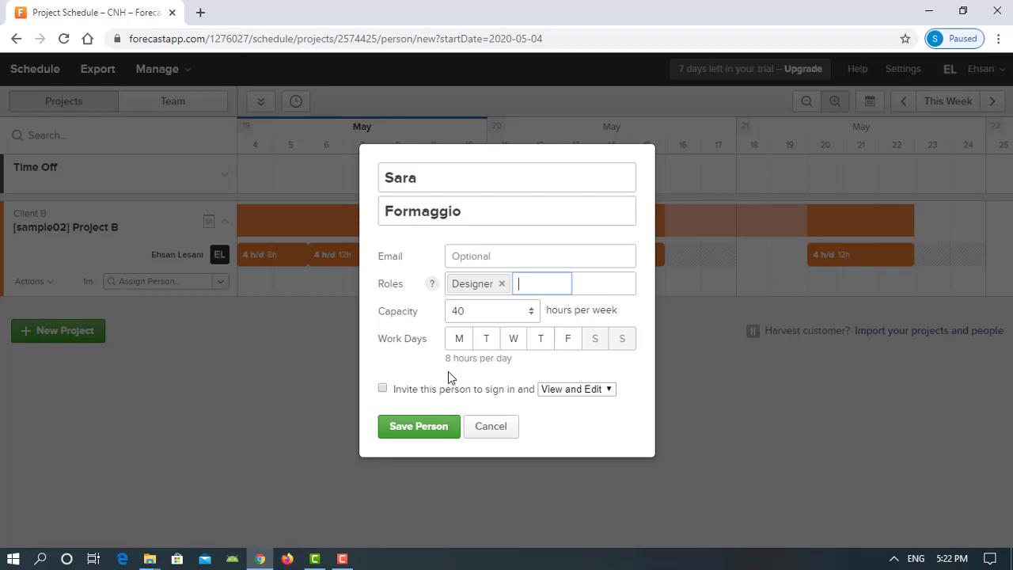
pyautogui.click(424, 430)
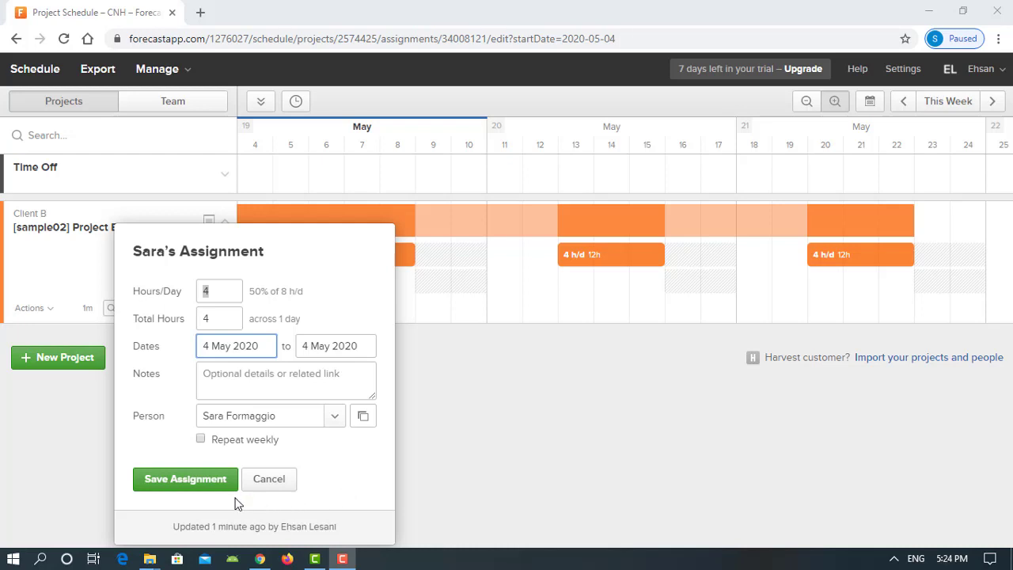
# Save the new designer's 4-hour Project B assignment on 4 May
pyautogui.click(188, 484)
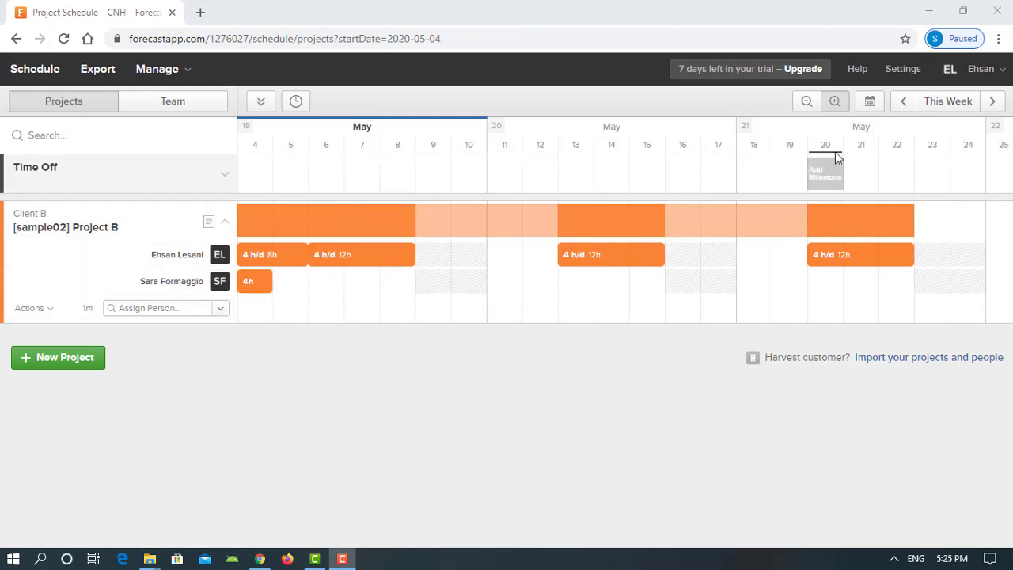
pyautogui.click(903, 101)
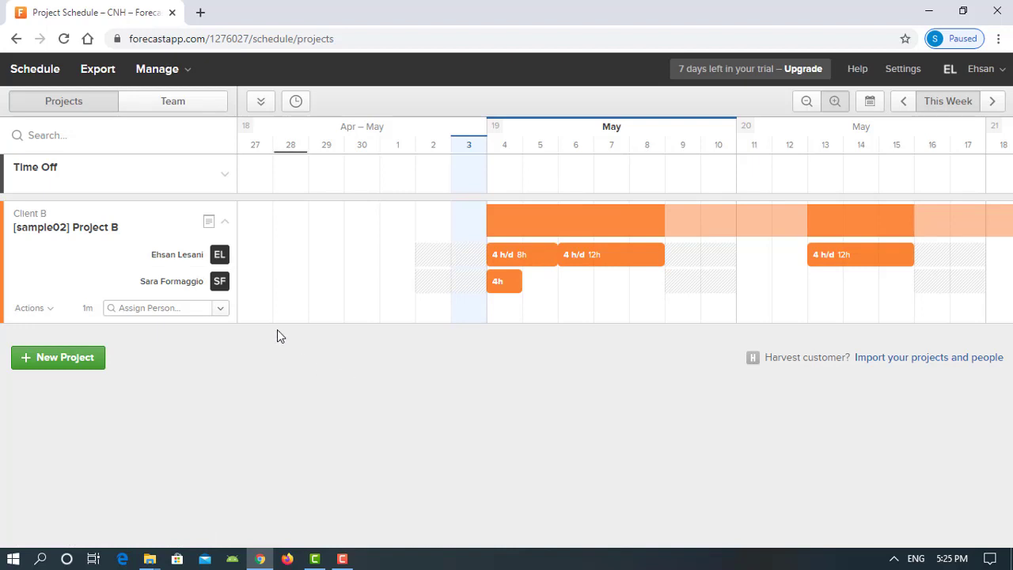
# Change the designer's assignment to 8 hours/day and stretch it across 4–8 May
pyautogui.click(508, 283)
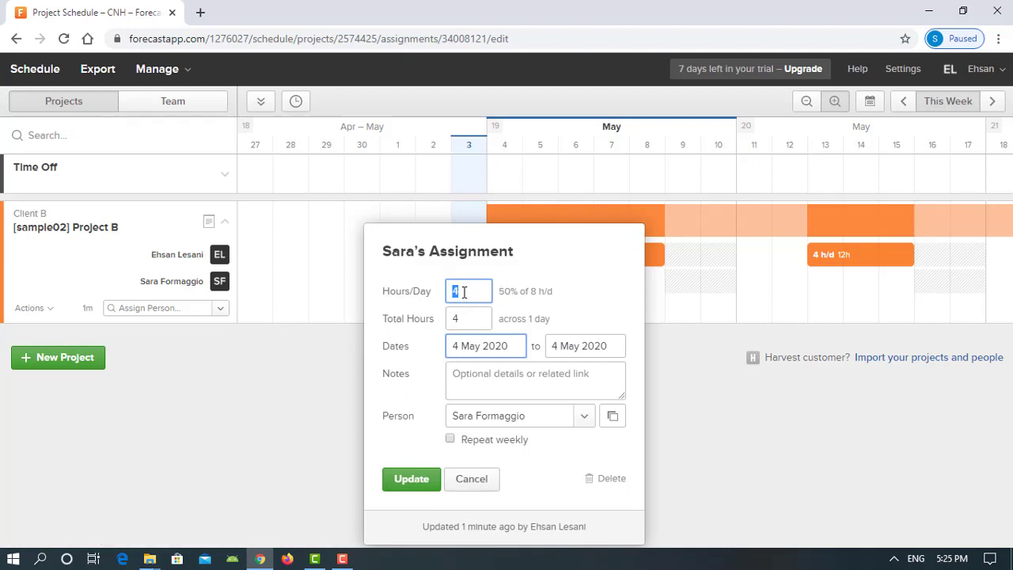
pyautogui.write('8')
pyautogui.click(430, 479)
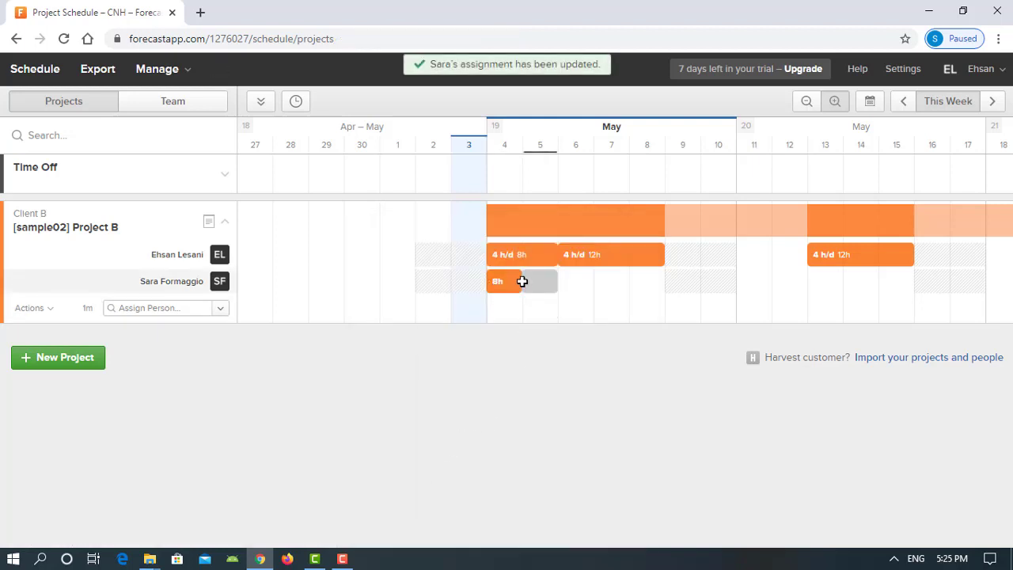
pyautogui.moveTo(519, 282); pyautogui.dragTo(661, 285)
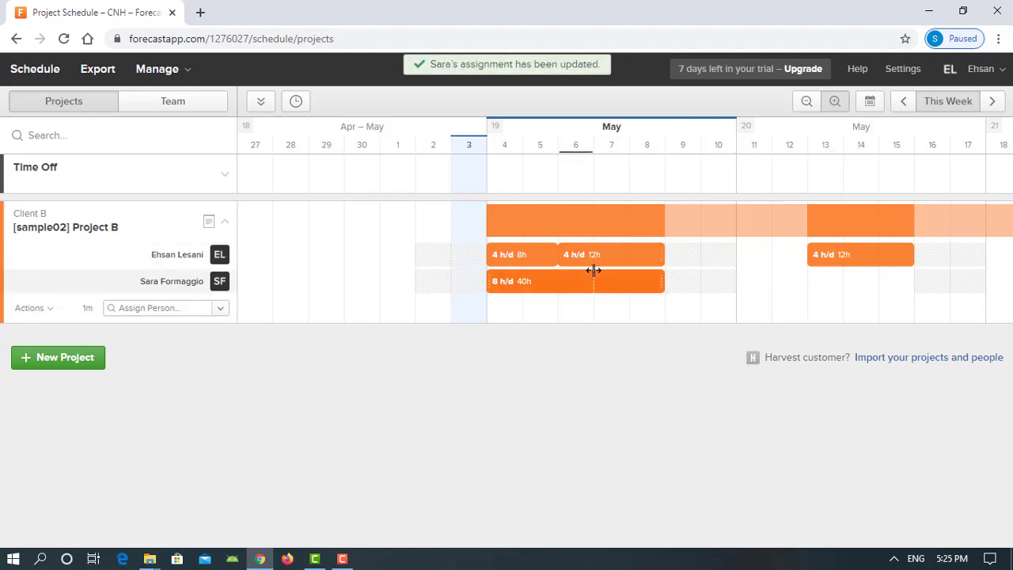
# Make the stretched assignment repeat weekly, clearing the repeat-weeks count to enter 3
pyautogui.click(546, 282)
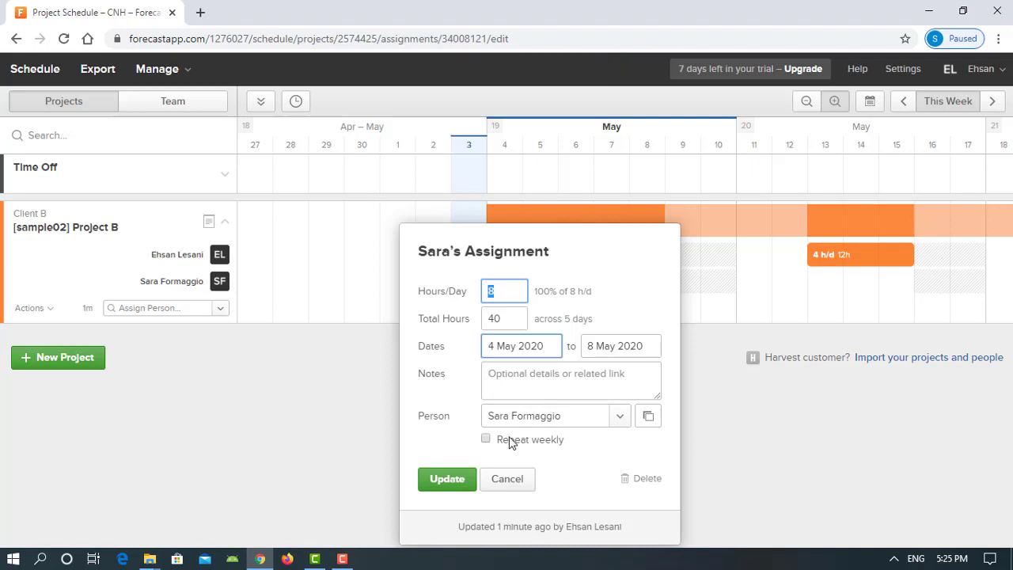
pyautogui.click(486, 440)
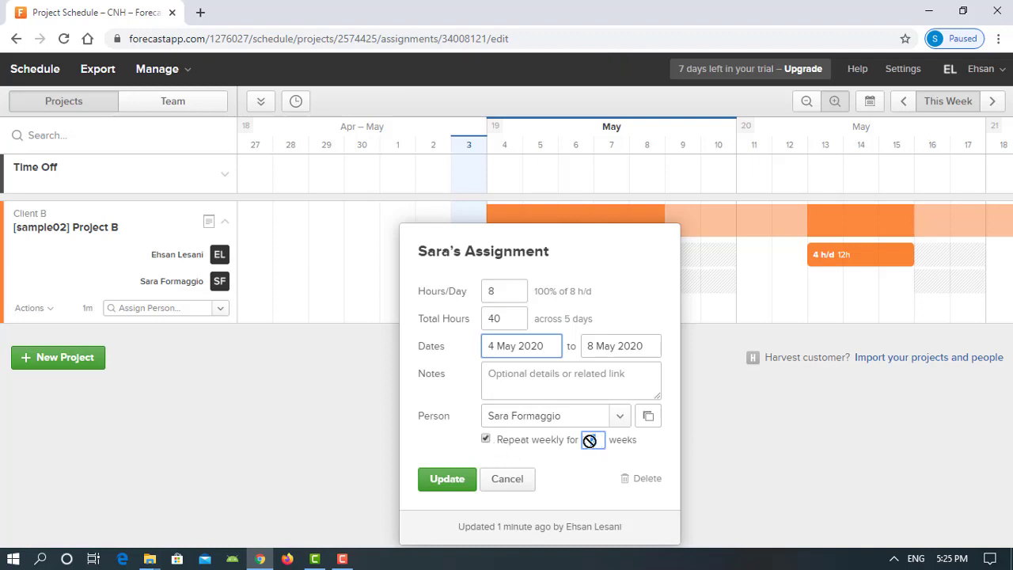
pyautogui.press('BackSpace')
pyautogui.click(449, 479)
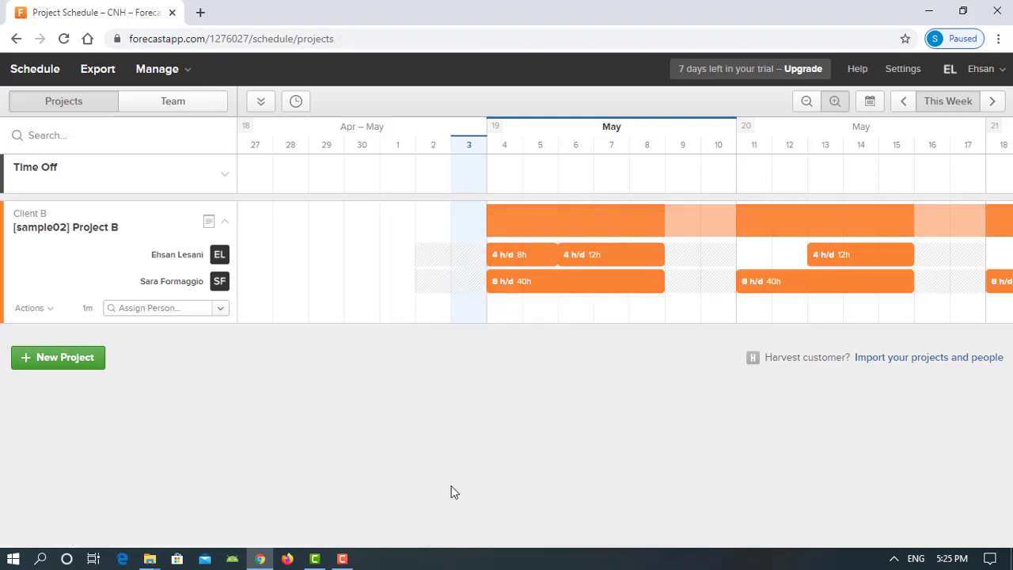
pyautogui.click(341, 558)
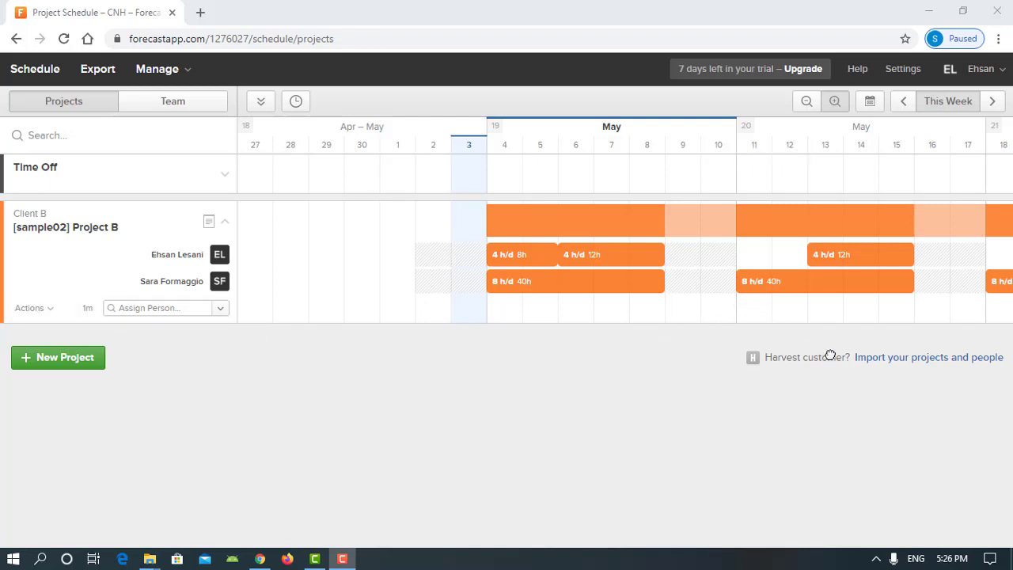
pyautogui.click(994, 101)
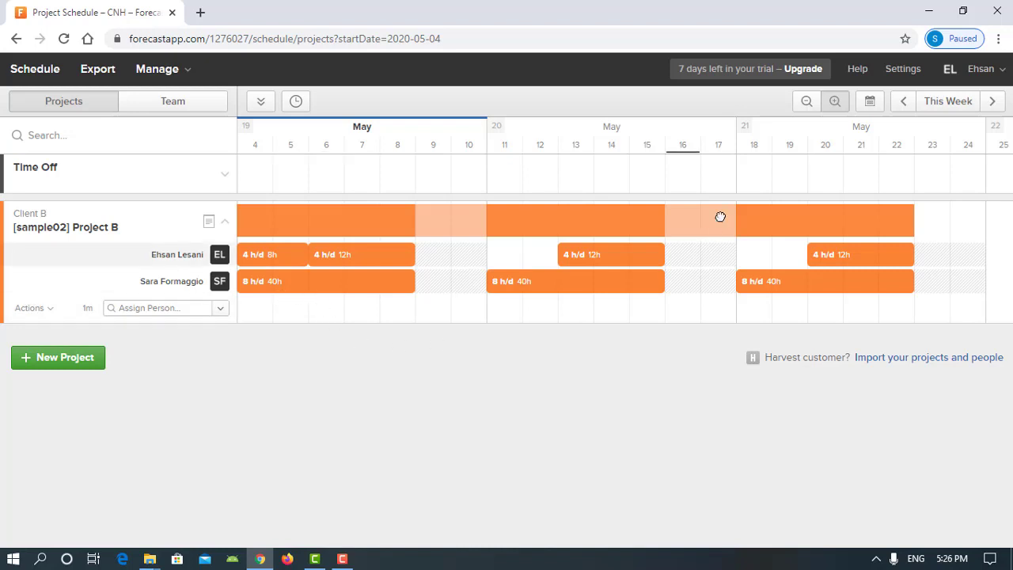
pyautogui.click(900, 103)
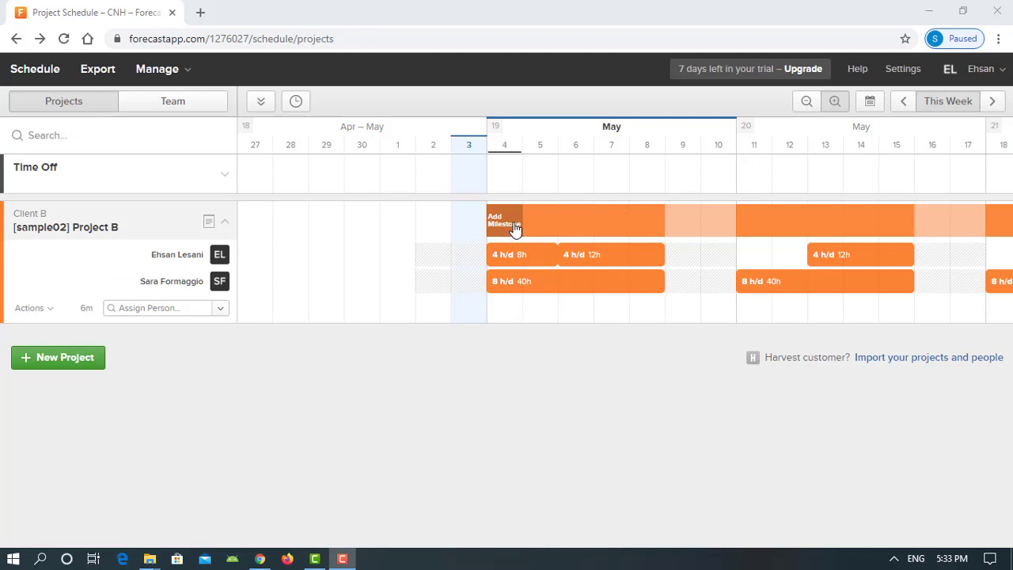
# Add a milestone named 'Meeting with Engineering department' on 8 May in Project B
pyautogui.click(645, 226)
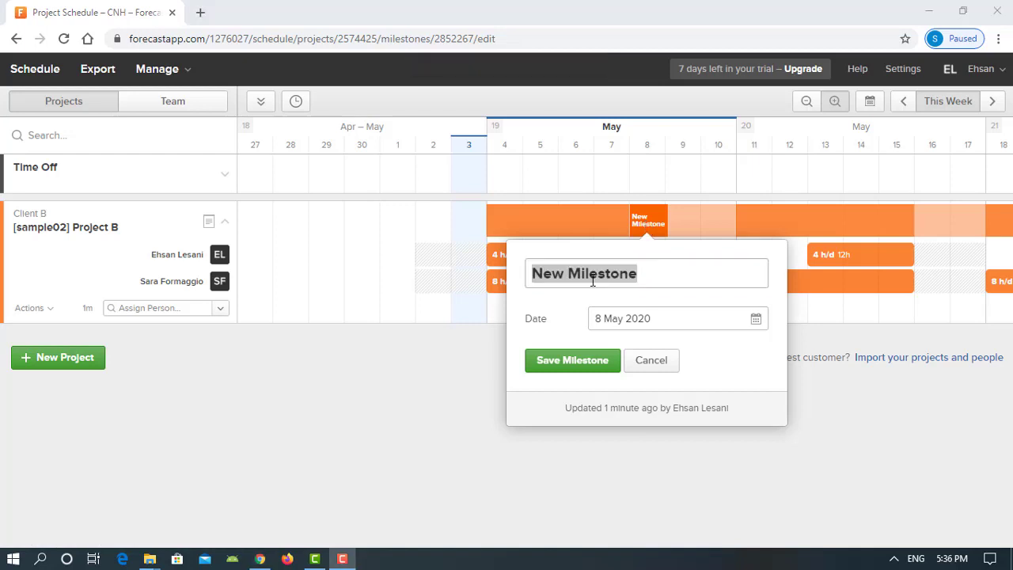
pyautogui.tripleClick(562, 272)
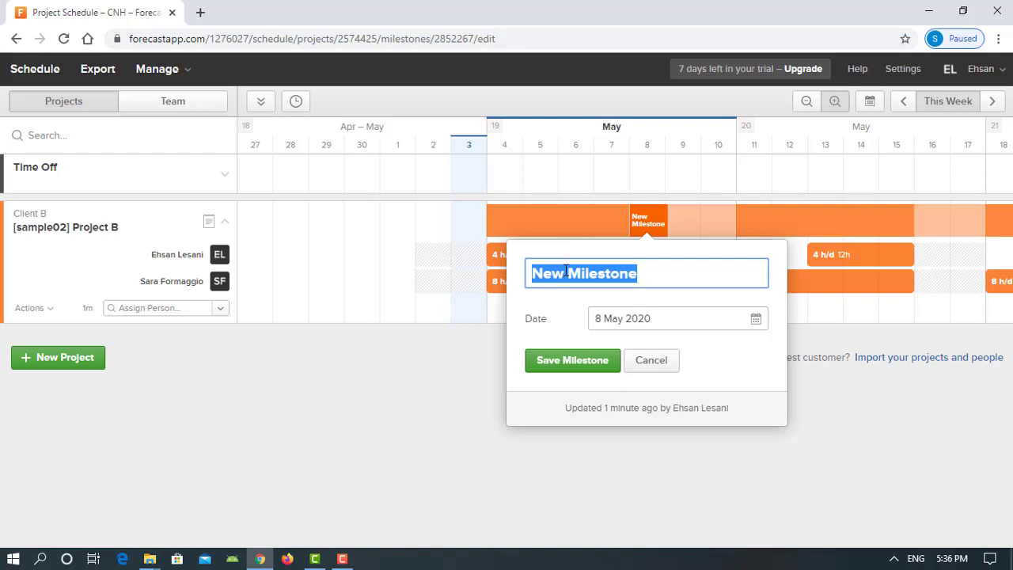
pyautogui.write('Mee')
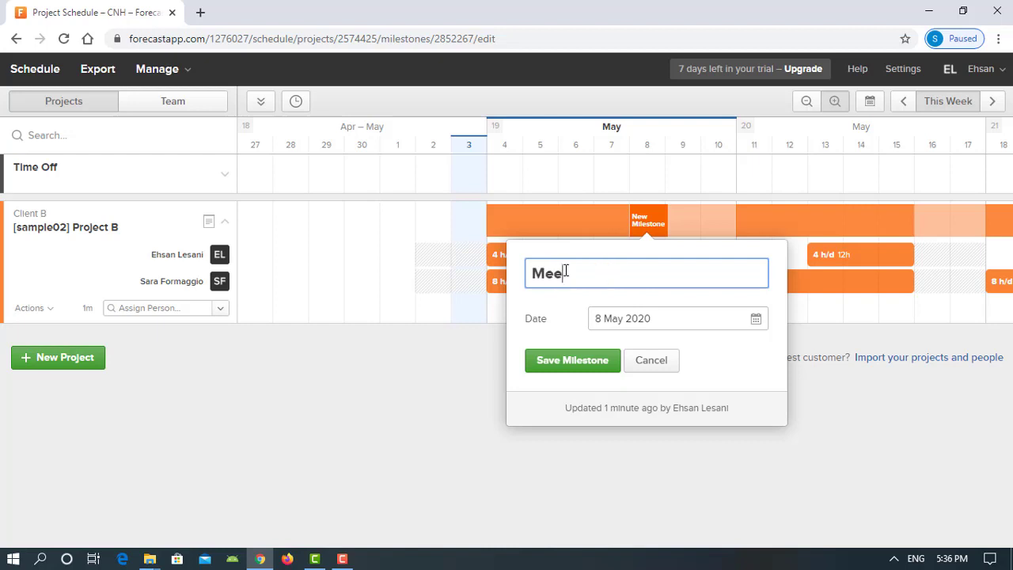
pyautogui.write('ting')
pyautogui.write('with Engineerin')
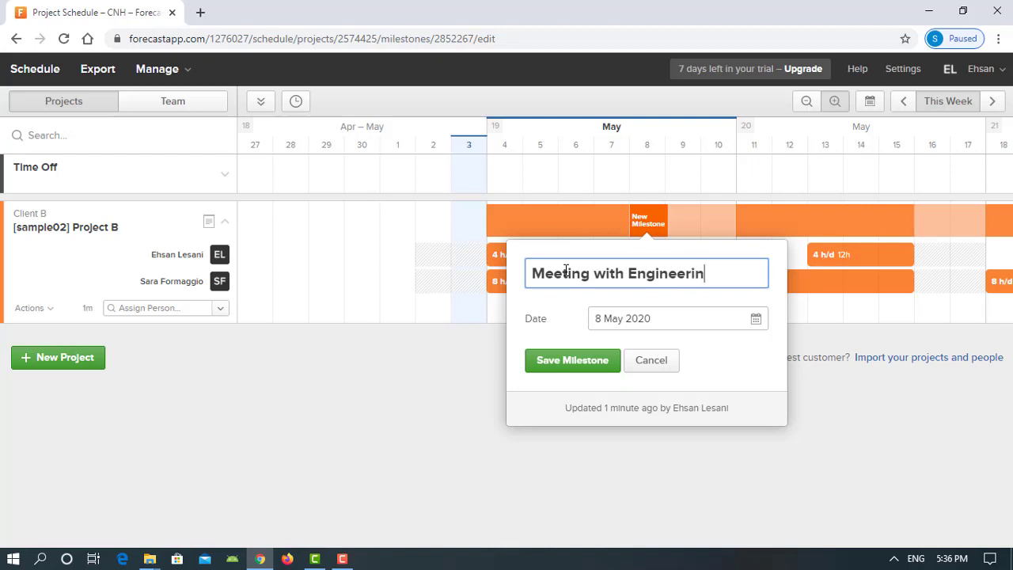
pyautogui.write('g department')
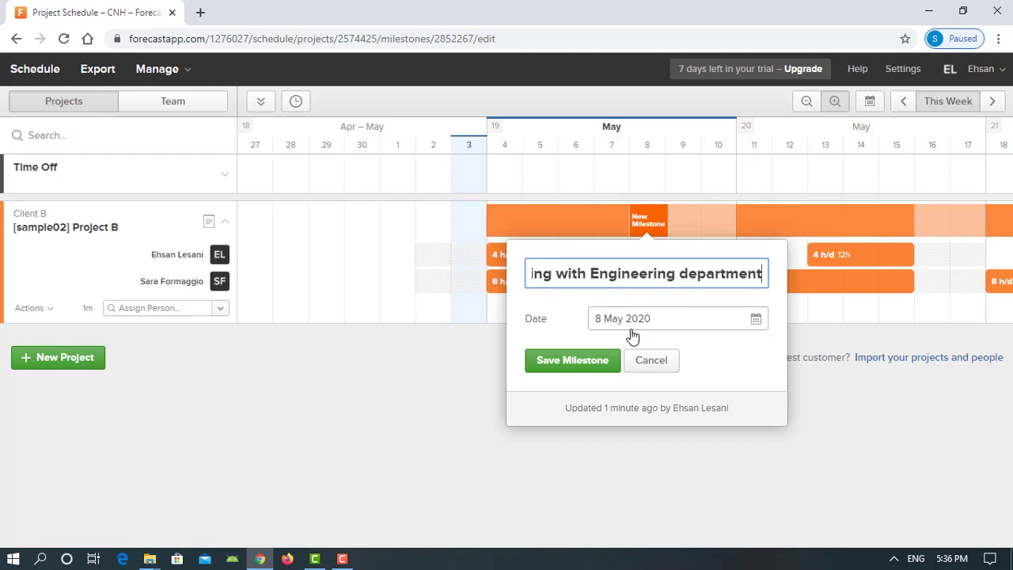
pyautogui.click(588, 364)
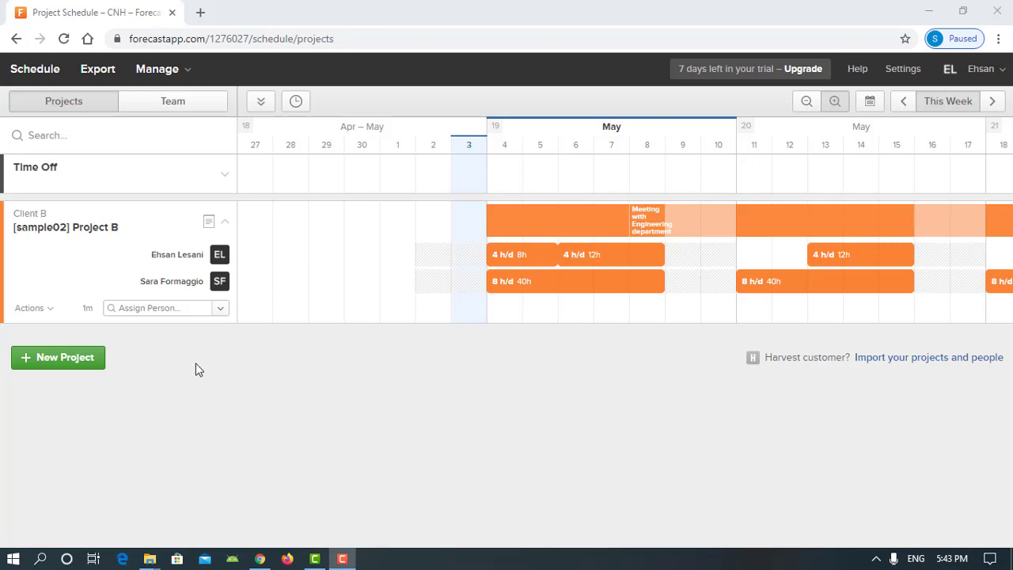
# Shift Project B's timeline to start on 18 May 2020 instead of 4 May
pyautogui.click(51, 314)
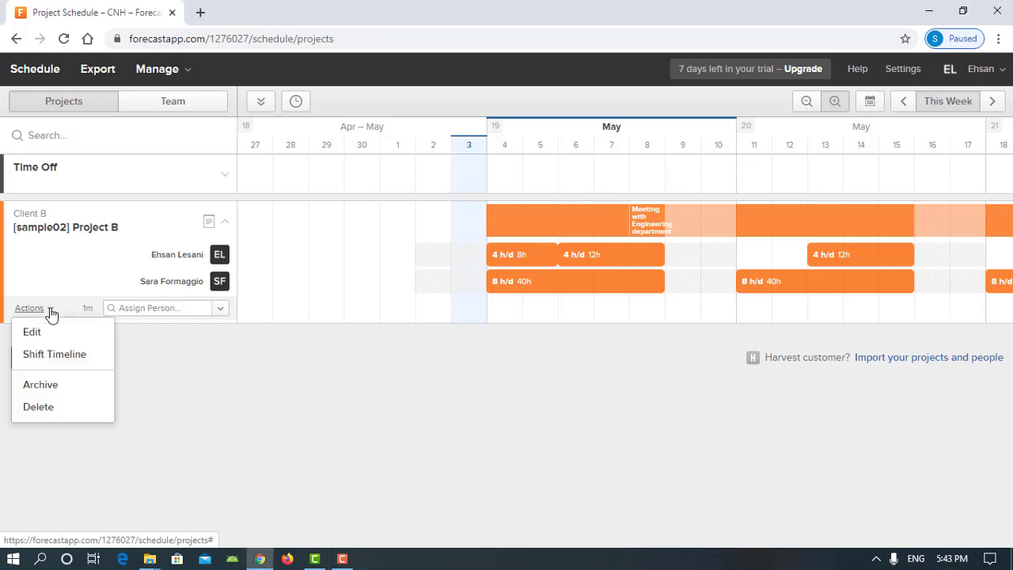
pyautogui.click(43, 357)
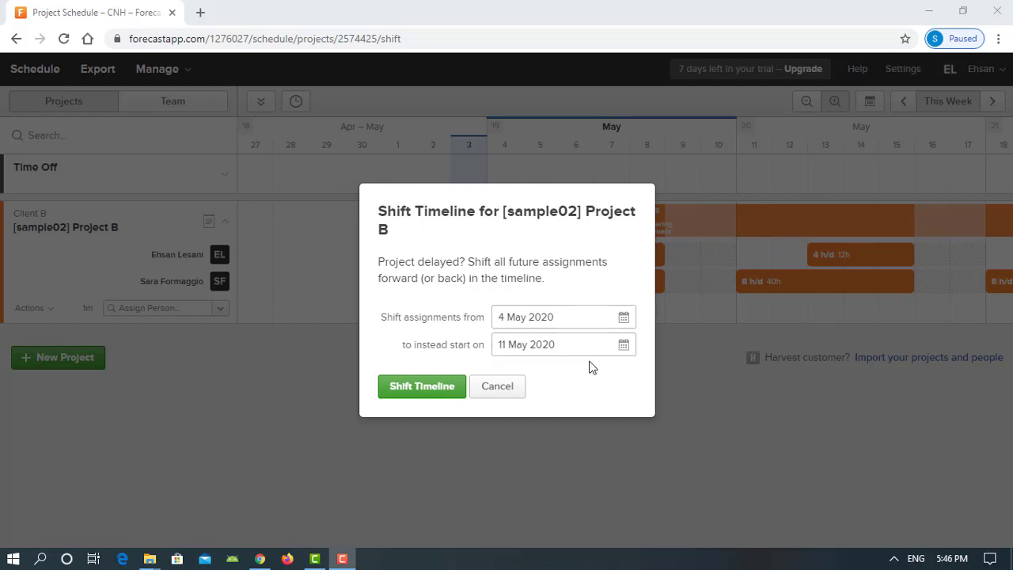
pyautogui.click(623, 345)
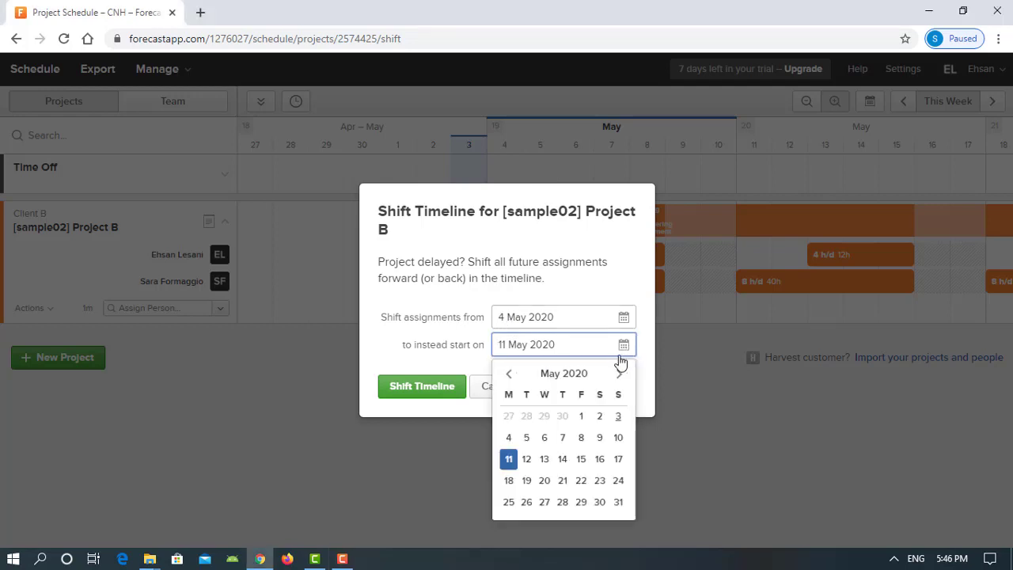
pyautogui.click(509, 480)
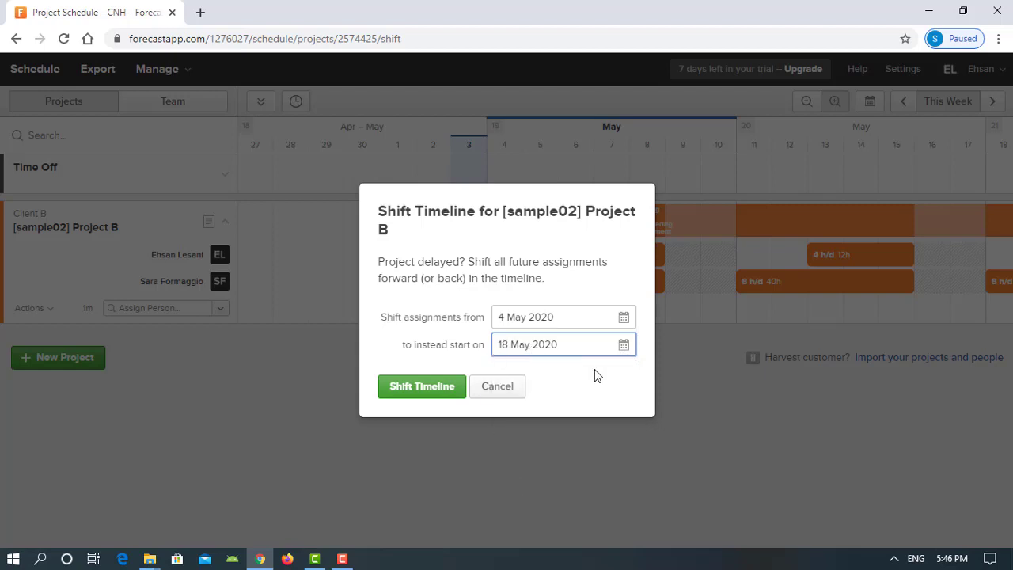
pyautogui.click(440, 396)
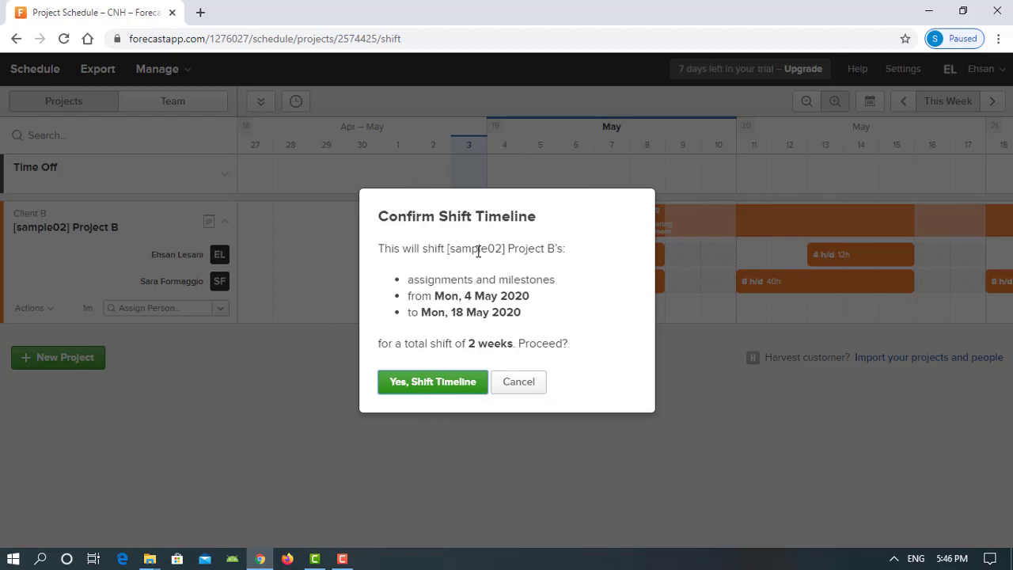
pyautogui.click(440, 384)
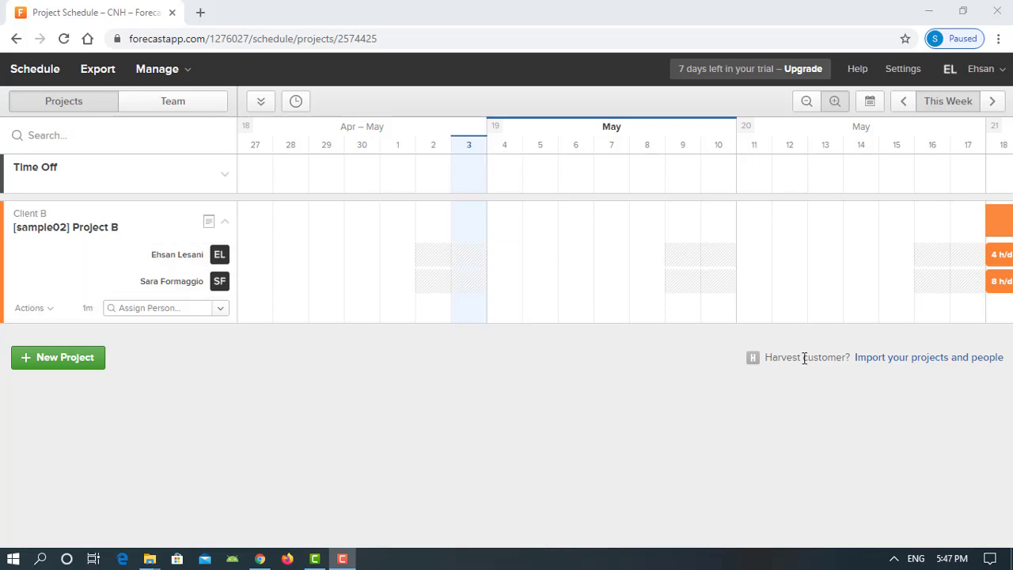
# Advance the schedule three weeks so it starts at 18 May
pyautogui.click(994, 102)
pyautogui.click(994, 101)
pyautogui.click(994, 101)
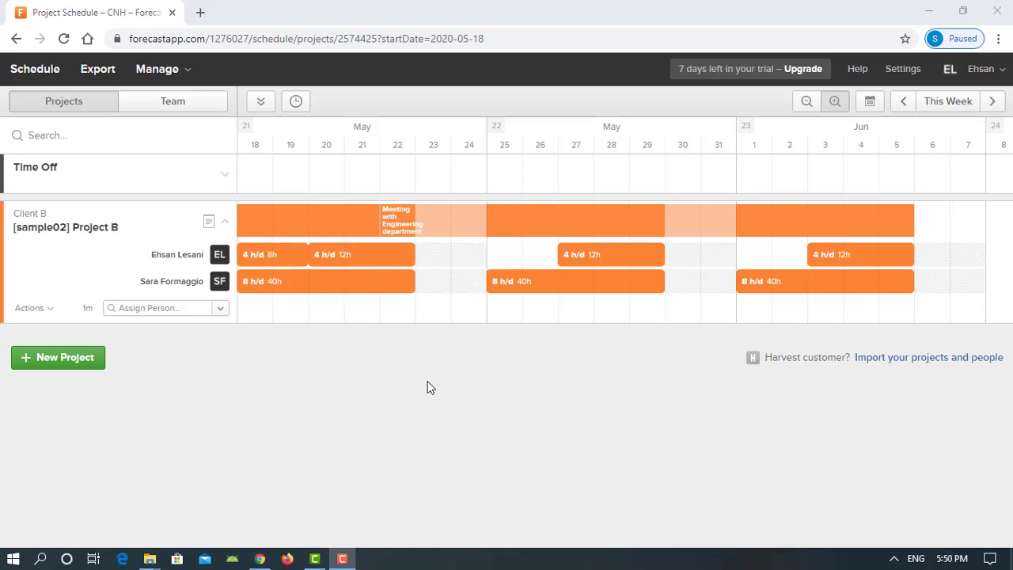
pyautogui.click(426, 382)
# Create a Time Off entry for Everyone in the Time Off section
pyautogui.click(223, 175)
pyautogui.click(224, 177)
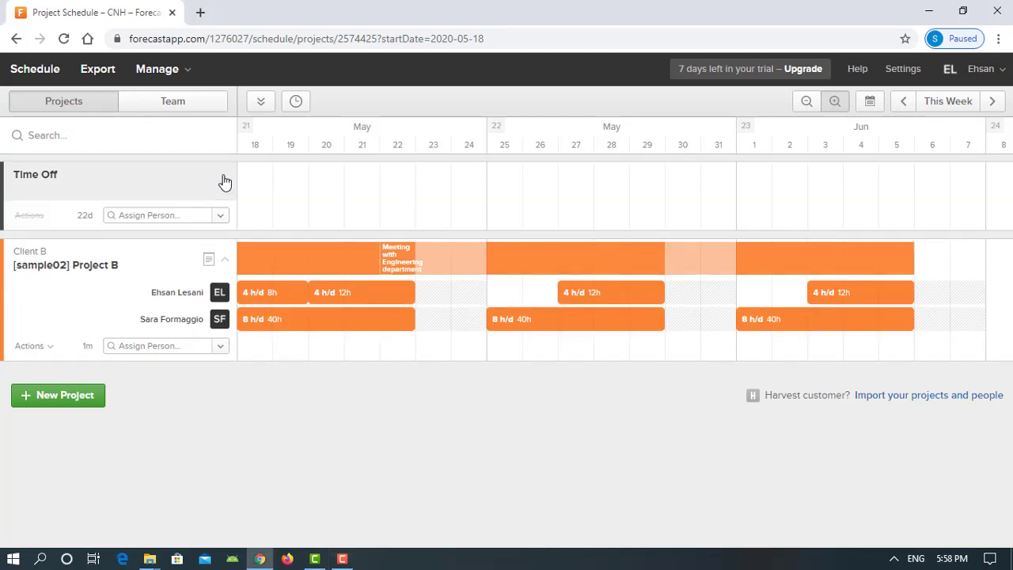
pyautogui.click(180, 213)
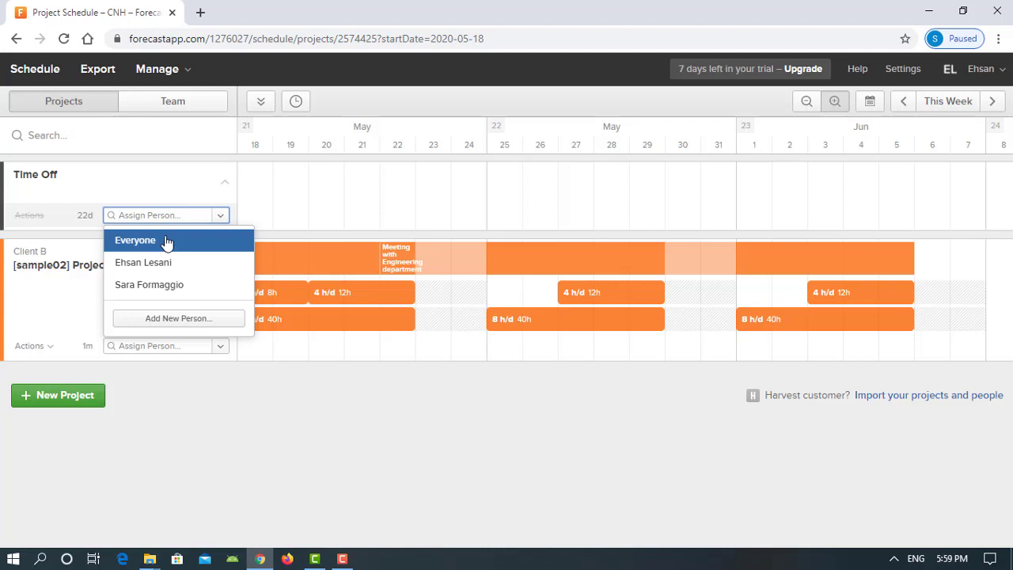
pyautogui.click(166, 241)
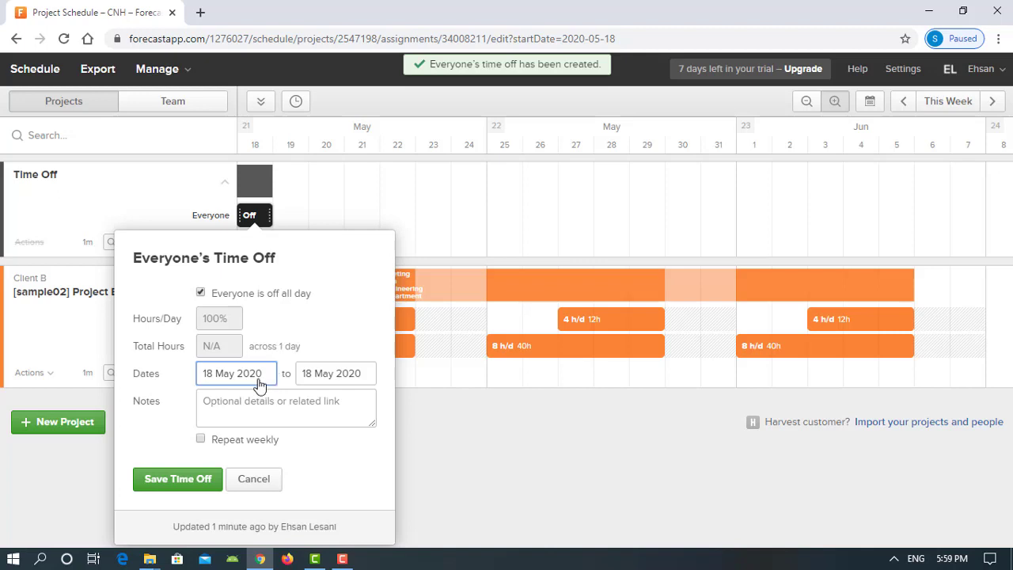
pyautogui.click(186, 480)
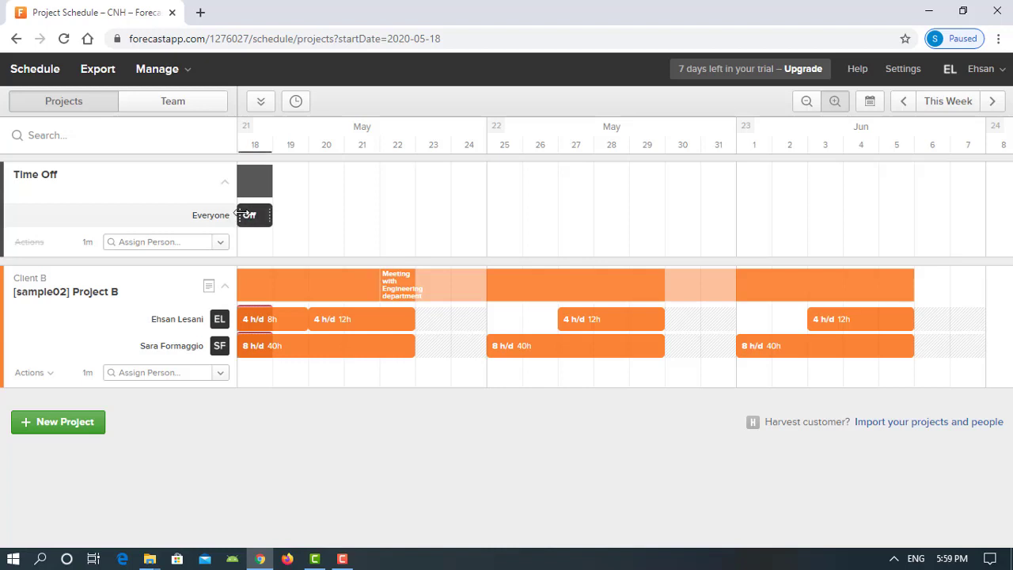
# Move everyone's day off to 21 May 2020 and confirm its date
pyautogui.moveTo(246, 212); pyautogui.dragTo(346, 229)
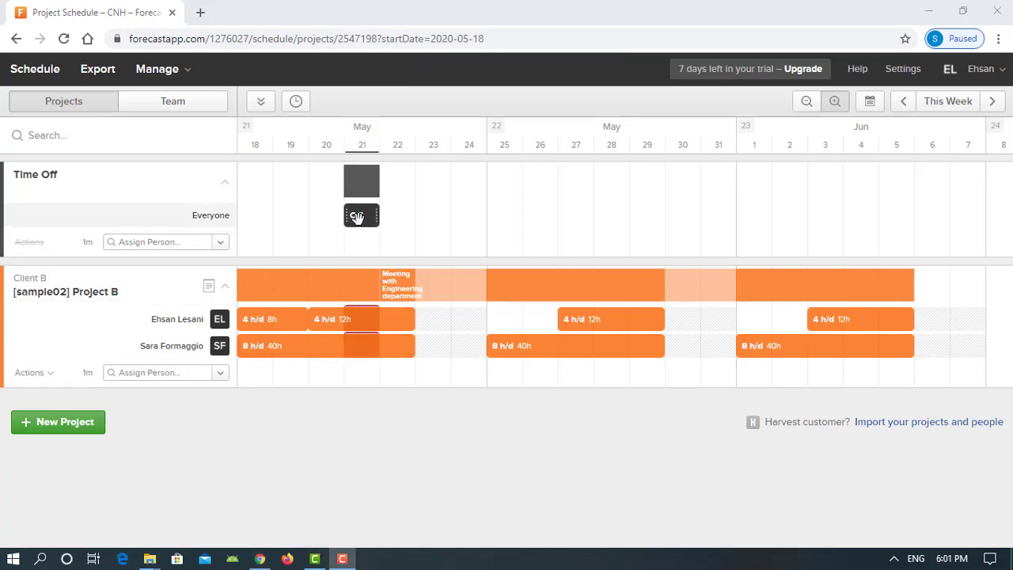
pyautogui.click(355, 217)
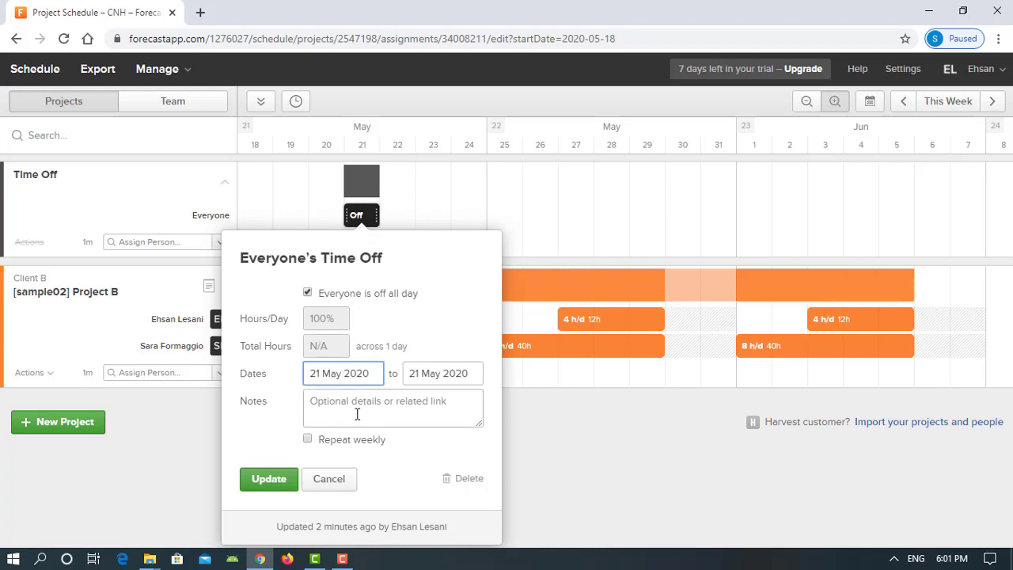
pyautogui.click(332, 481)
pyautogui.moveTo(364, 190)
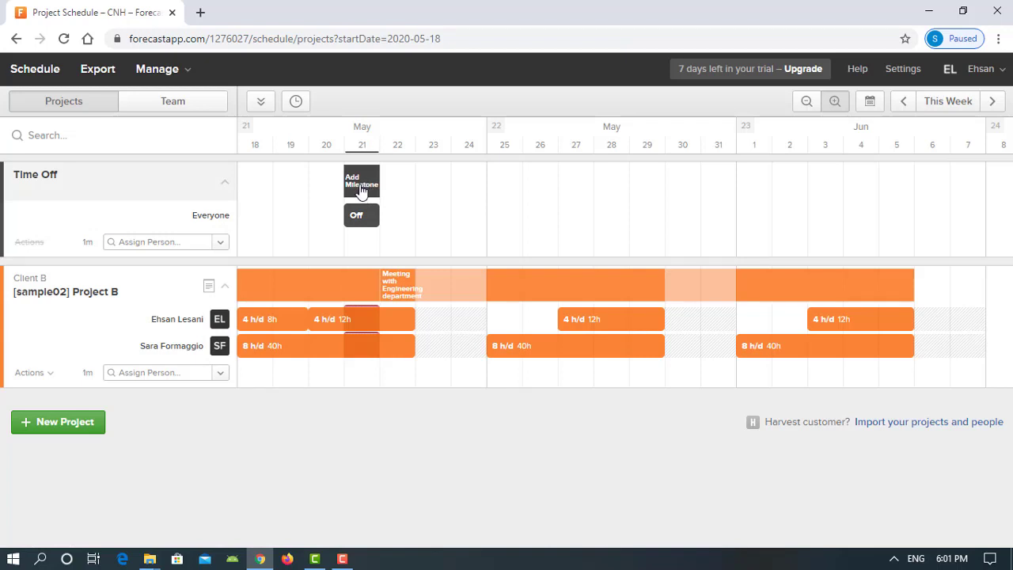
# Add a milestone named 'Time off 1' on 21 May in the Time Off row
pyautogui.click(364, 190)
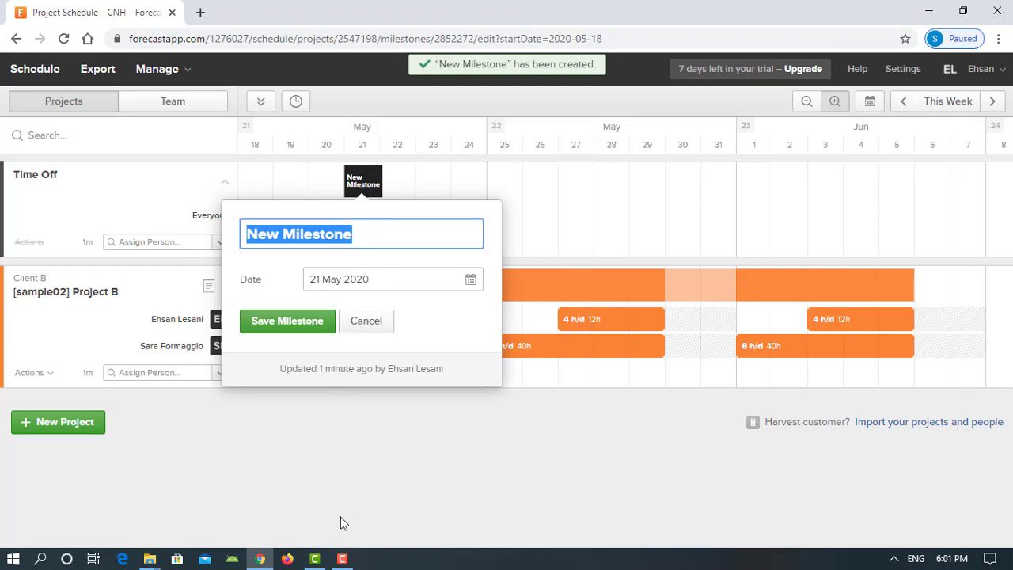
pyautogui.tripleClick(400, 232)
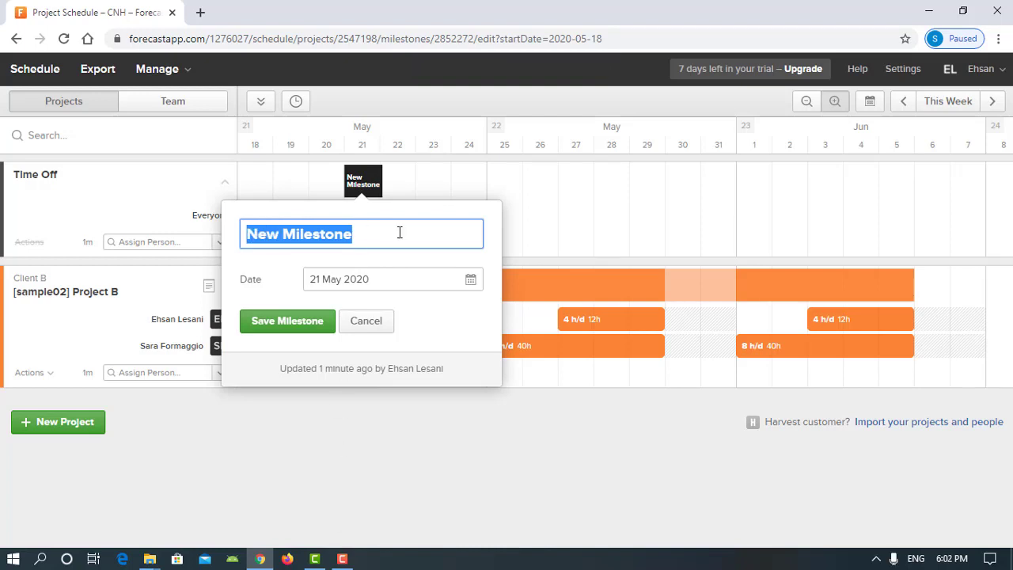
pyautogui.write('Time ')
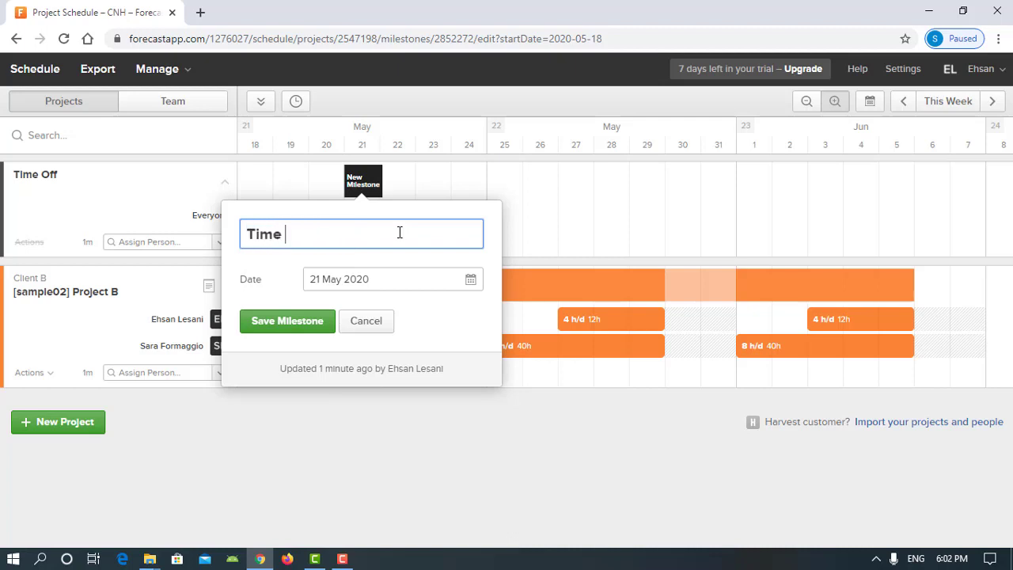
pyautogui.write('off 1')
pyautogui.press('Return')
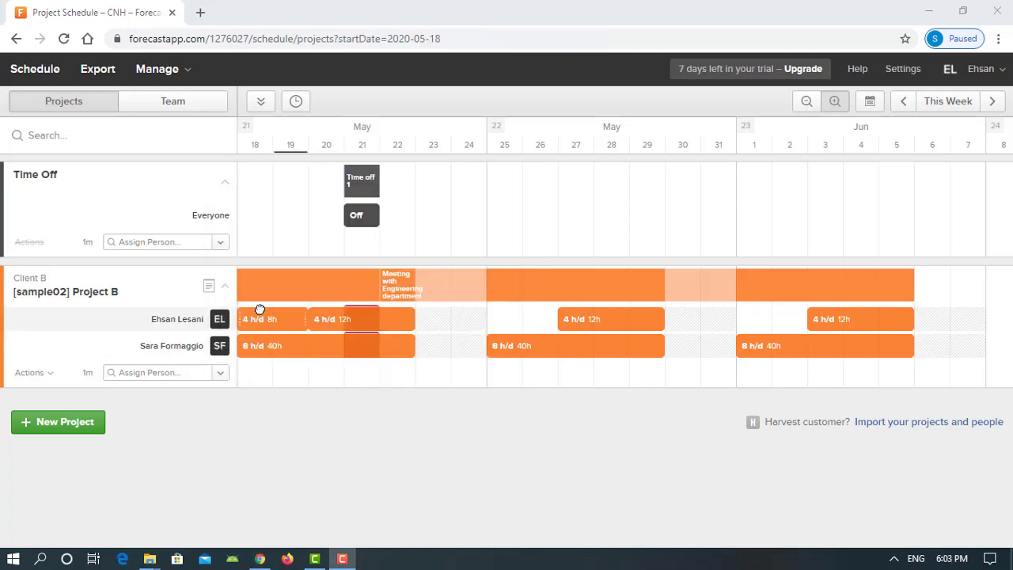
pyautogui.click(197, 239)
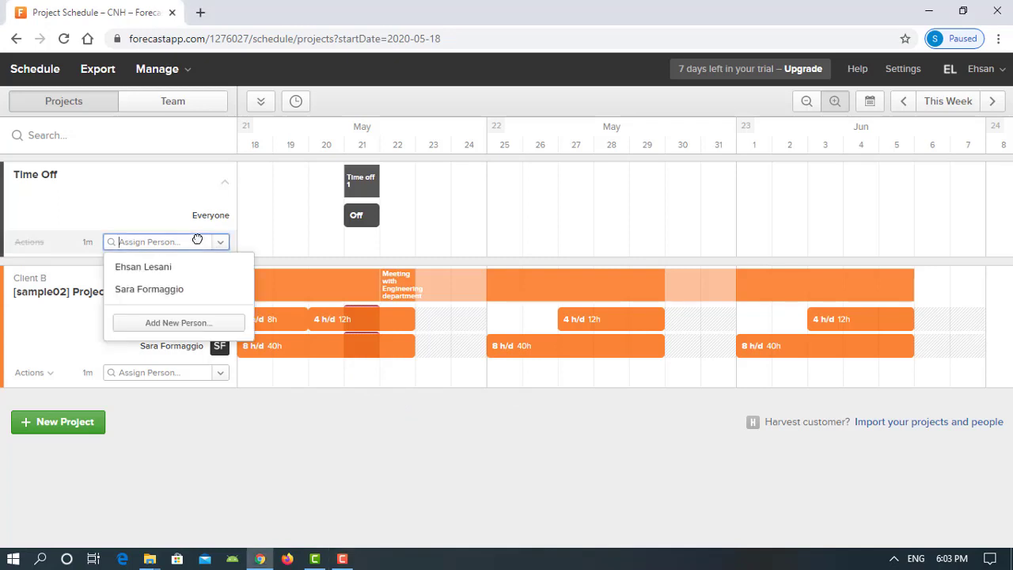
# Give the second Project B team member an all-day time off on 18 May 2020
pyautogui.click(195, 288)
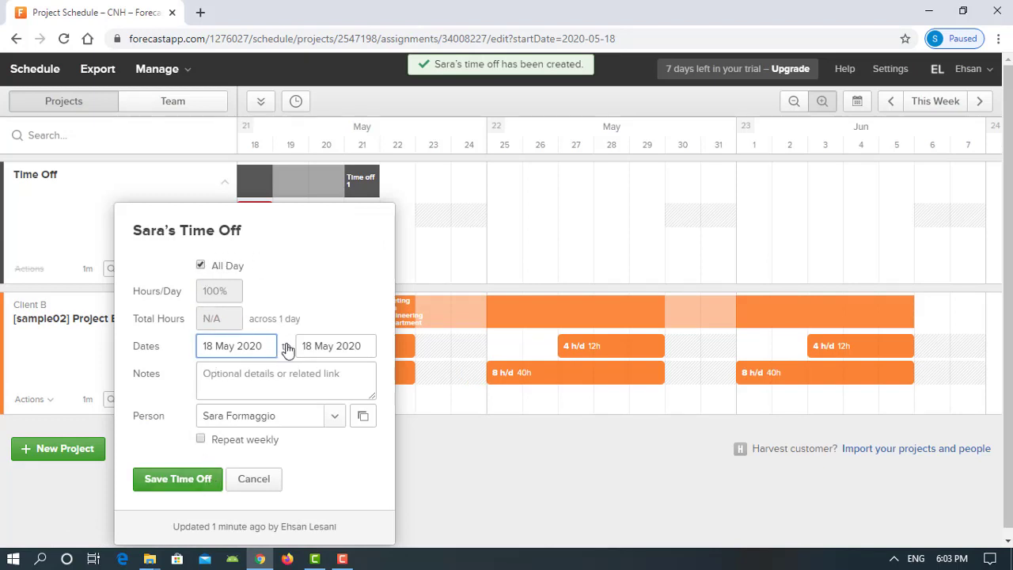
pyautogui.click(190, 482)
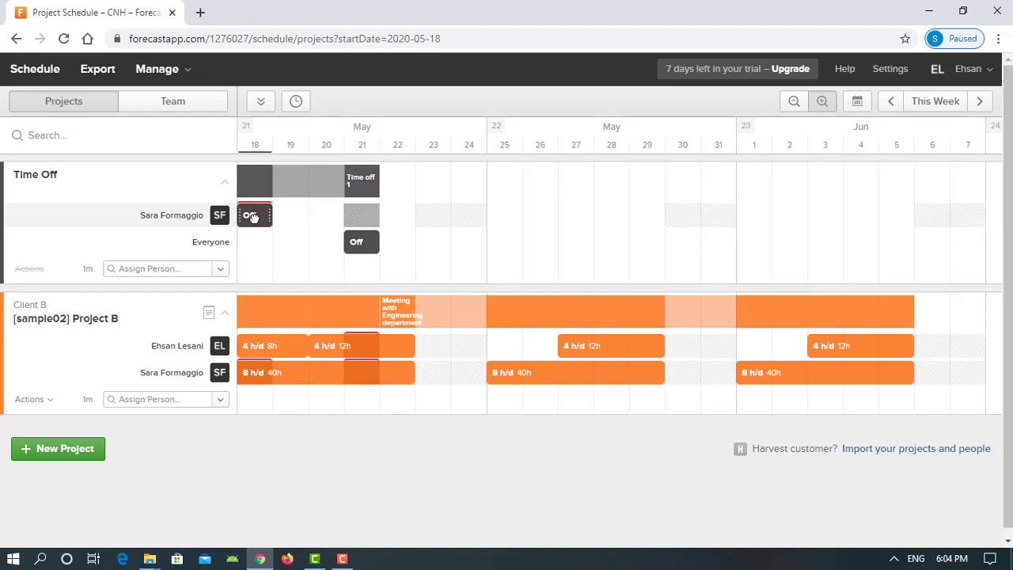
# Move the team member's day off to 26 May and add the note 'clinical appoinment'
pyautogui.moveTo(252, 216); pyautogui.dragTo(496, 216)
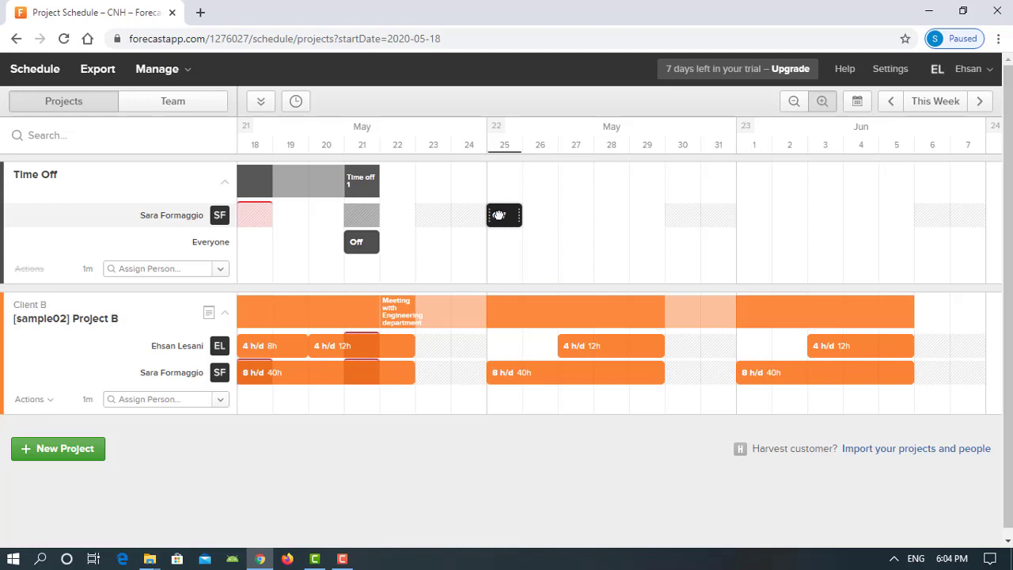
pyautogui.moveTo(505, 215); pyautogui.dragTo(528, 213)
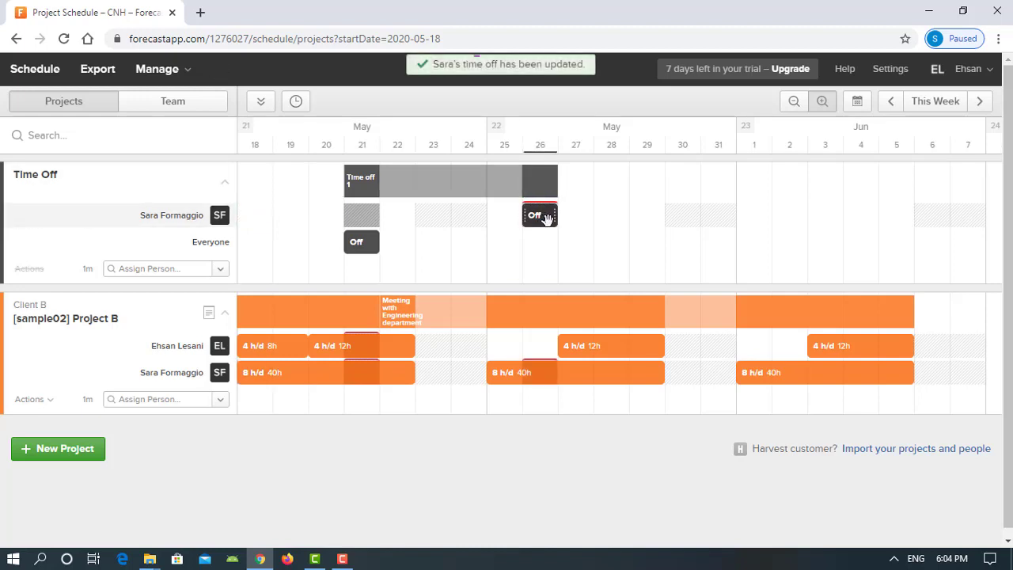
pyautogui.click(542, 216)
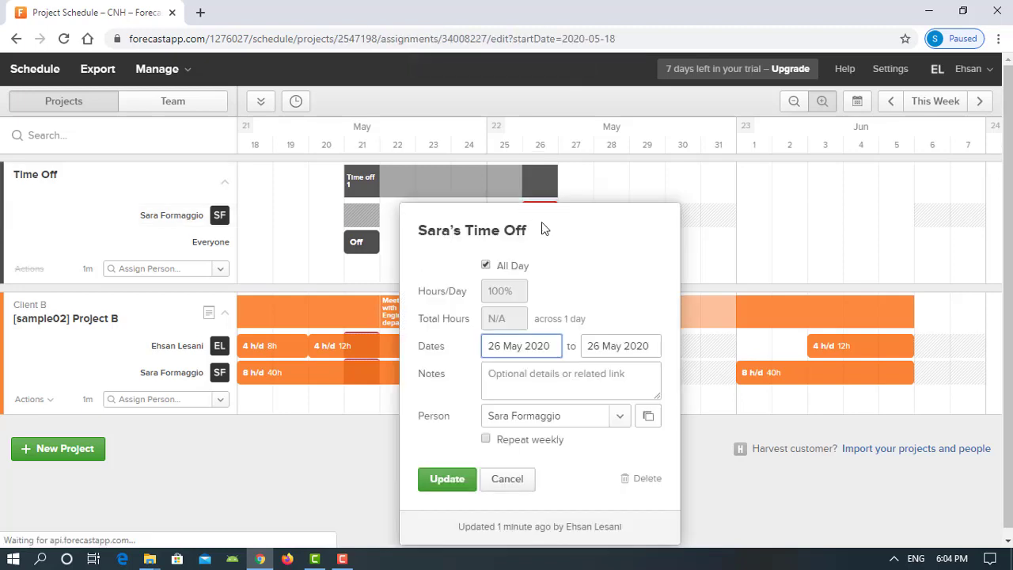
pyautogui.click(522, 372)
pyautogui.write('clinical appoinment')
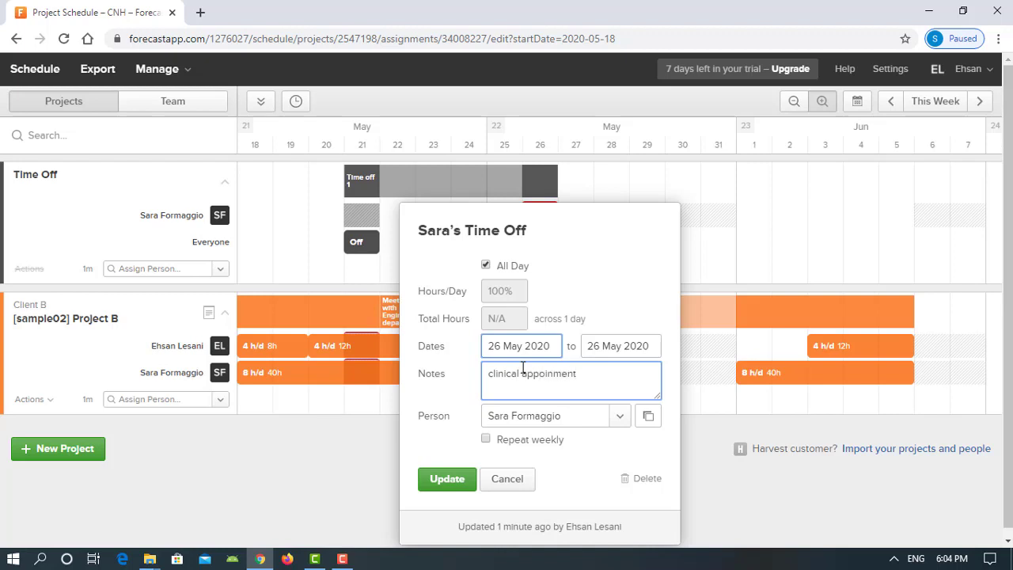
pyautogui.click(443, 483)
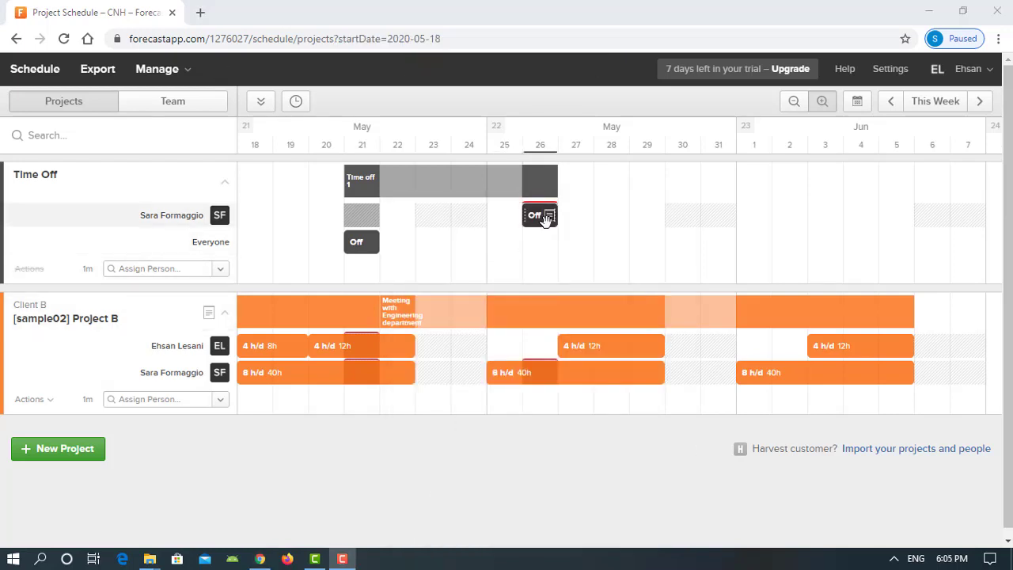
pyautogui.moveTo(549, 219)
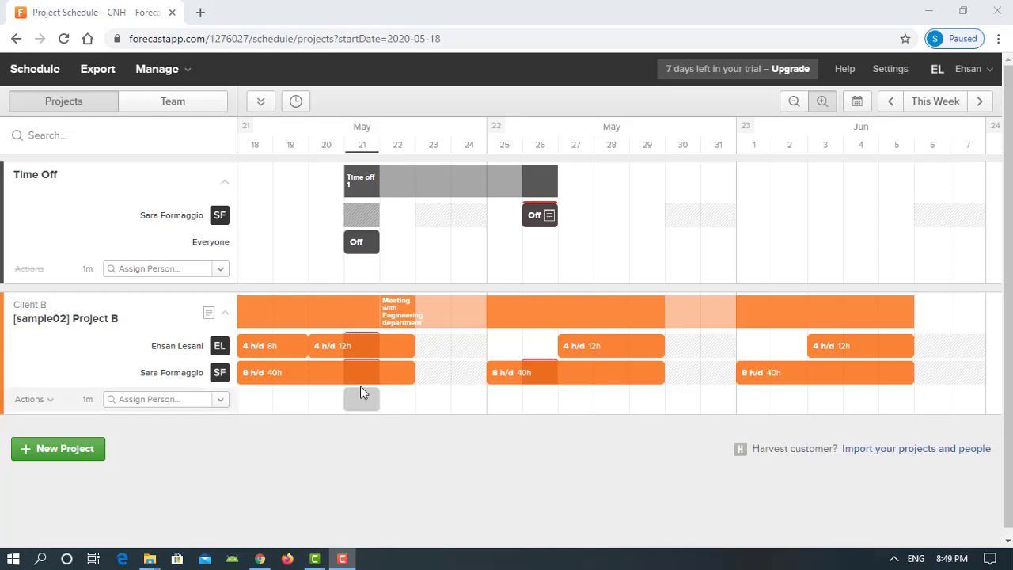
# Split the first member's Project B assignment around 21 May and move that 4h piece to 8 June
pyautogui.click(344, 346)
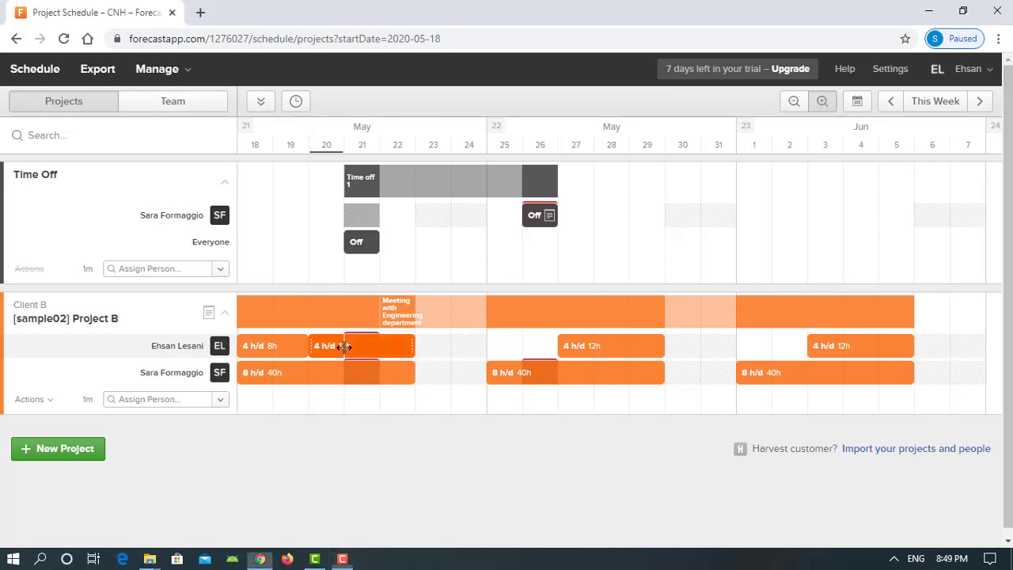
pyautogui.click(324, 308)
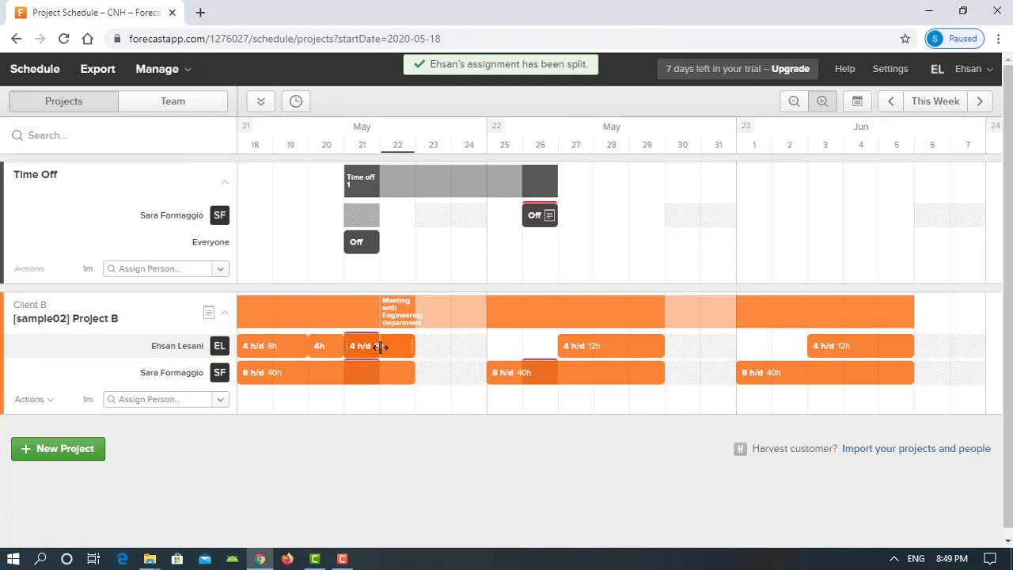
pyautogui.click(381, 346)
pyautogui.click(372, 466)
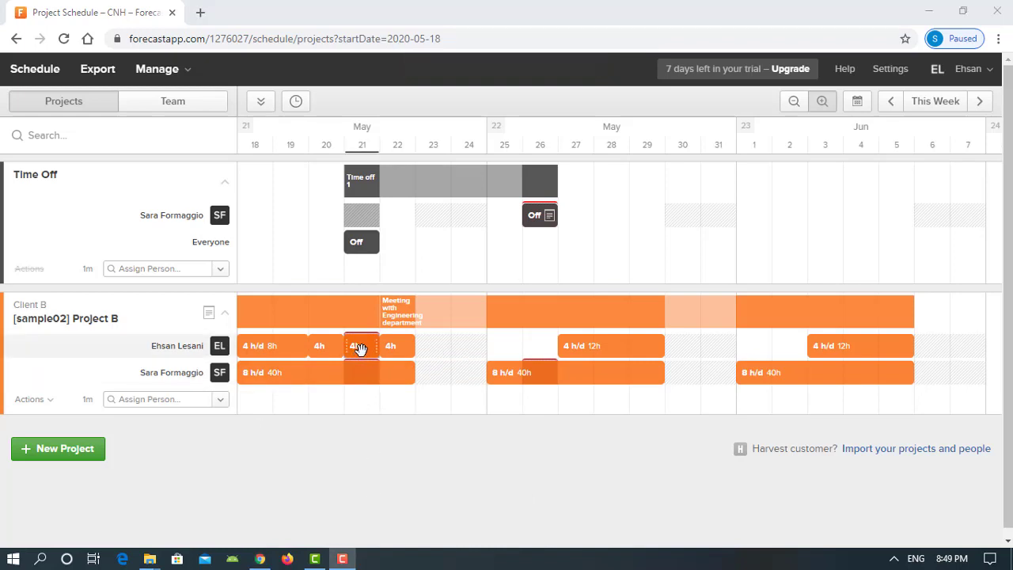
pyautogui.moveTo(360, 349); pyautogui.dragTo(994, 348)
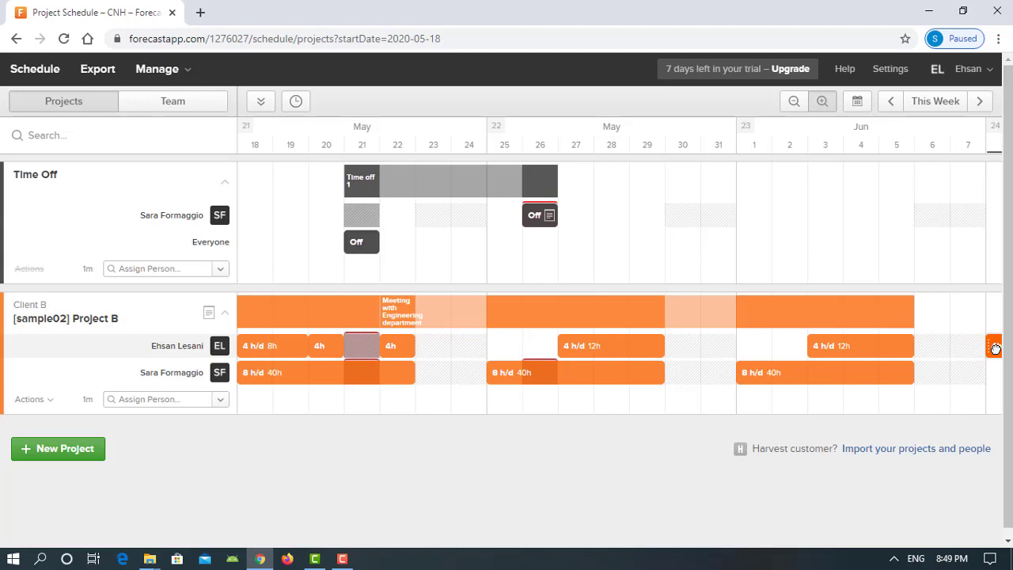
pyautogui.moveTo(994, 348); pyautogui.dragTo(994, 348)
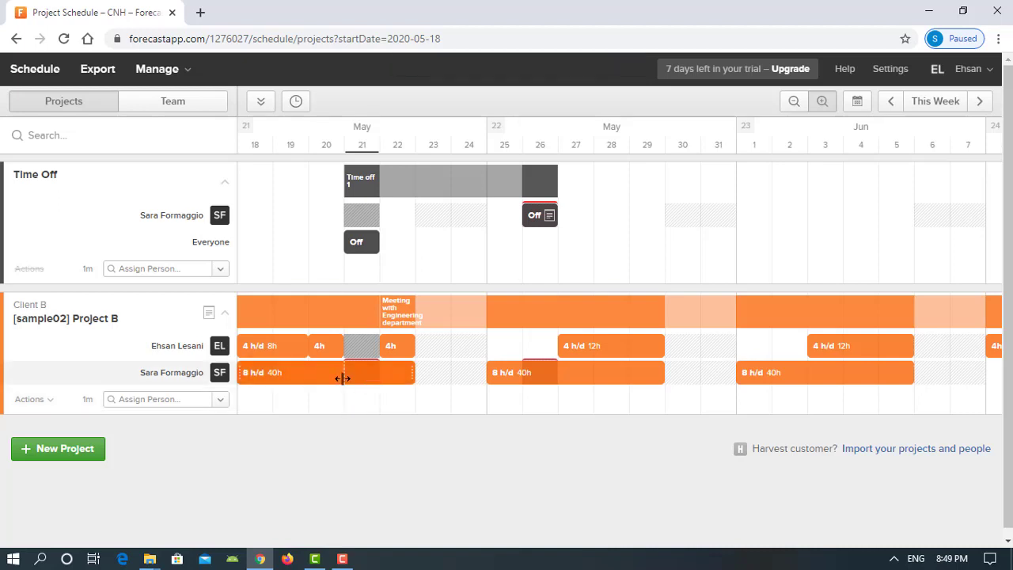
# Split the second member's 40h bar at 21 and 22 May into 8h blocks
pyautogui.click(341, 373)
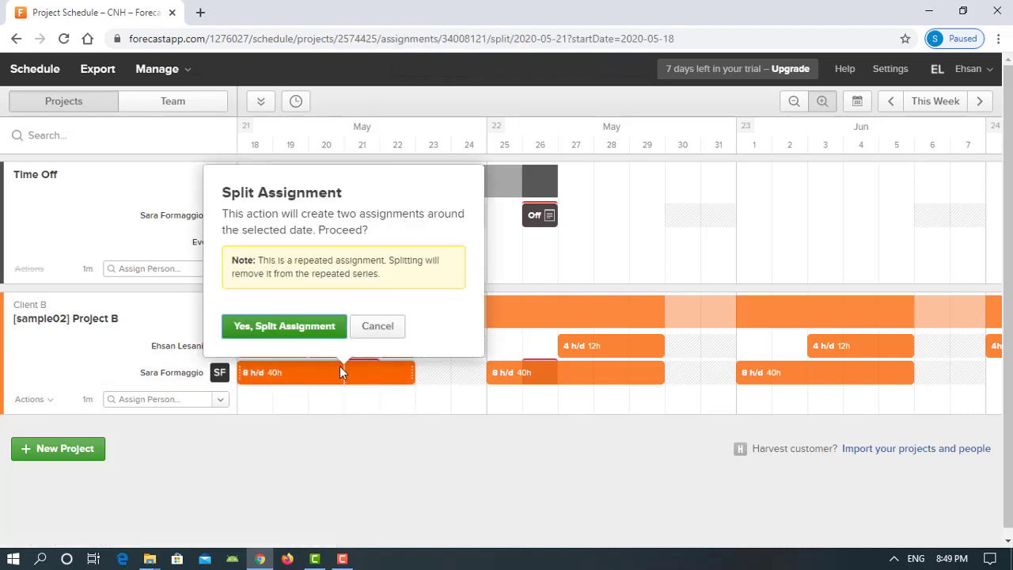
pyautogui.click(321, 327)
pyautogui.click(382, 374)
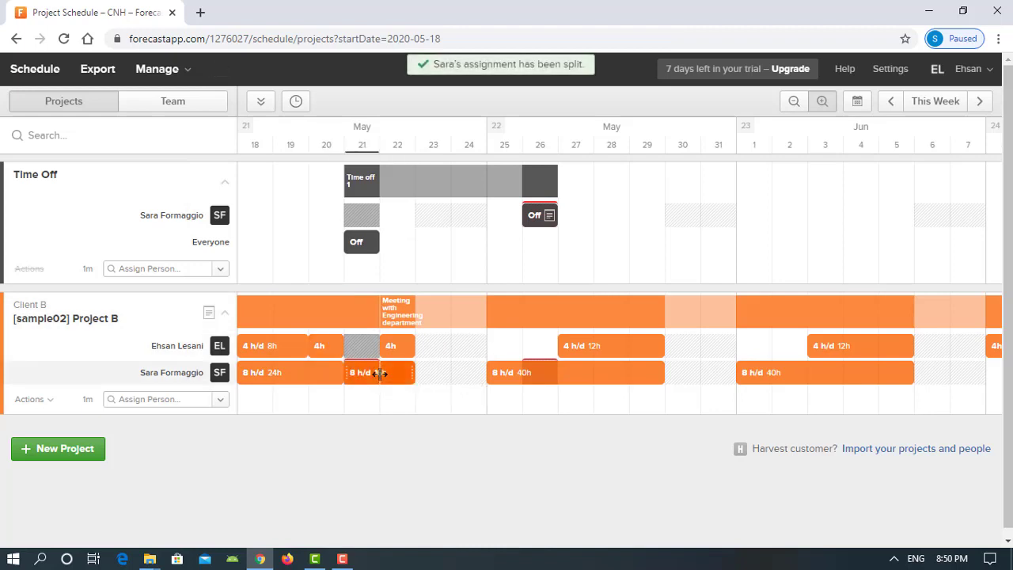
pyautogui.click(353, 491)
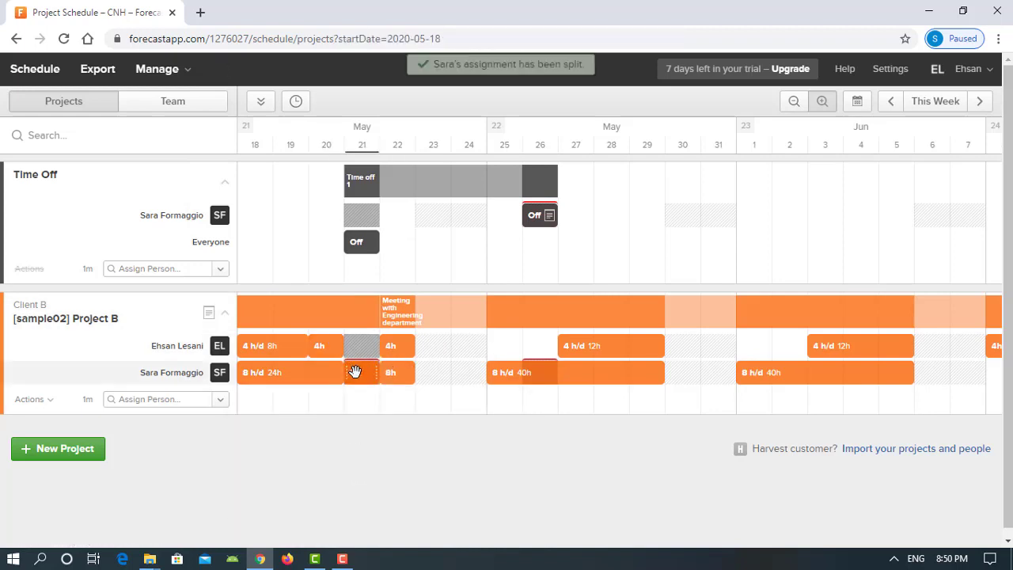
# Move the 21 May 8h block to 8 June
pyautogui.moveTo(373, 380); pyautogui.dragTo(1007, 394)
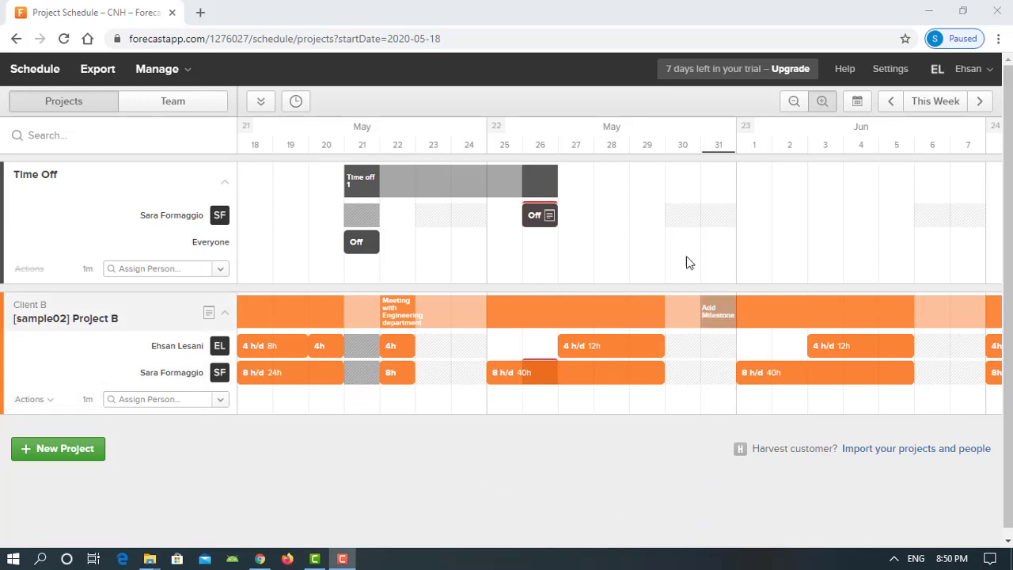
pyautogui.click(981, 102)
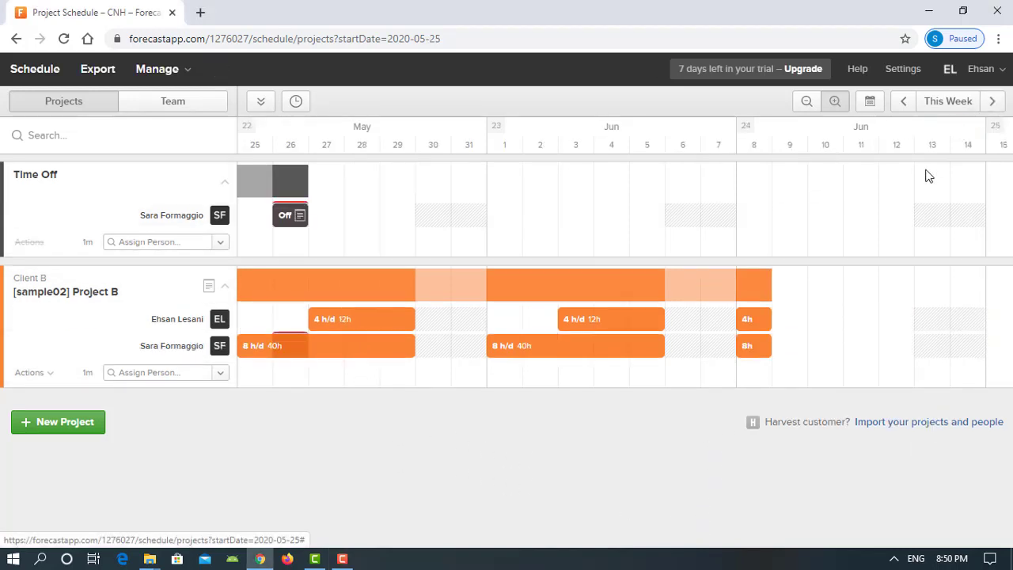
pyautogui.moveTo(742, 316)
pyautogui.mouseDown()
pyautogui.moveTo(774, 305)
pyautogui.moveTo(752, 313)
pyautogui.mouseUp()
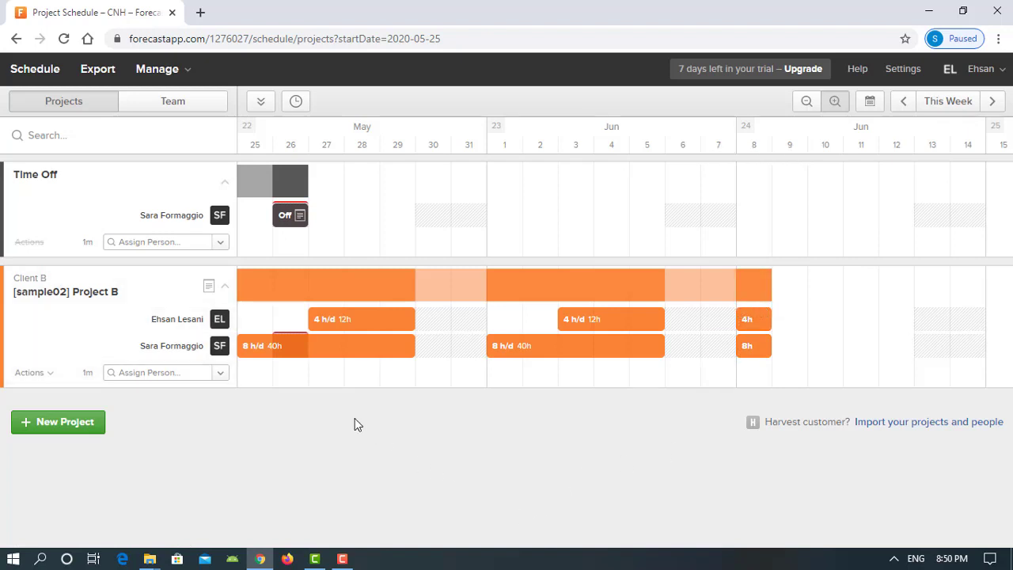
pyautogui.click(901, 103)
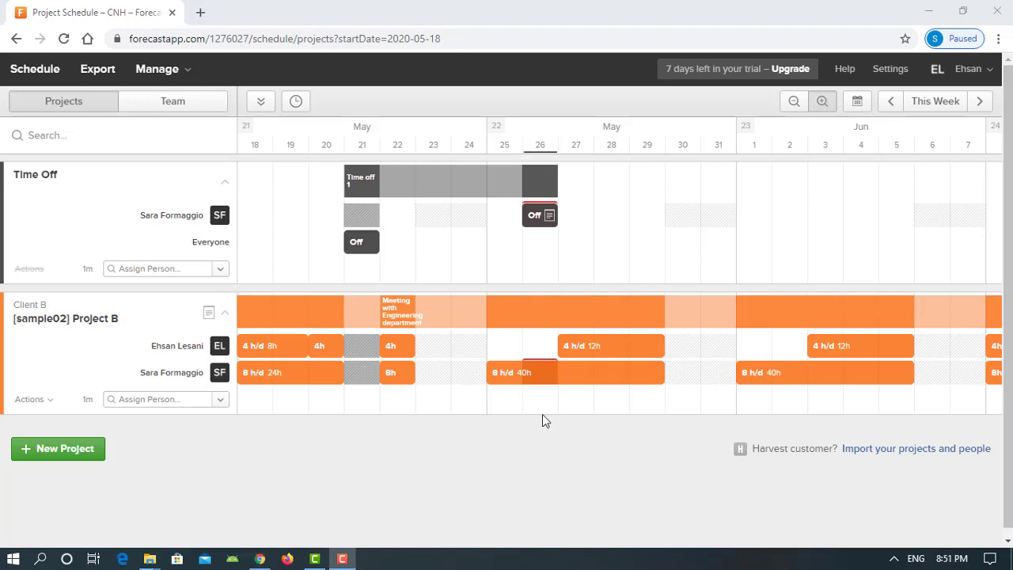
# Split the second member's bar at 26 and 27 May and move the 26 May 8h block to 9 June
pyautogui.click(523, 376)
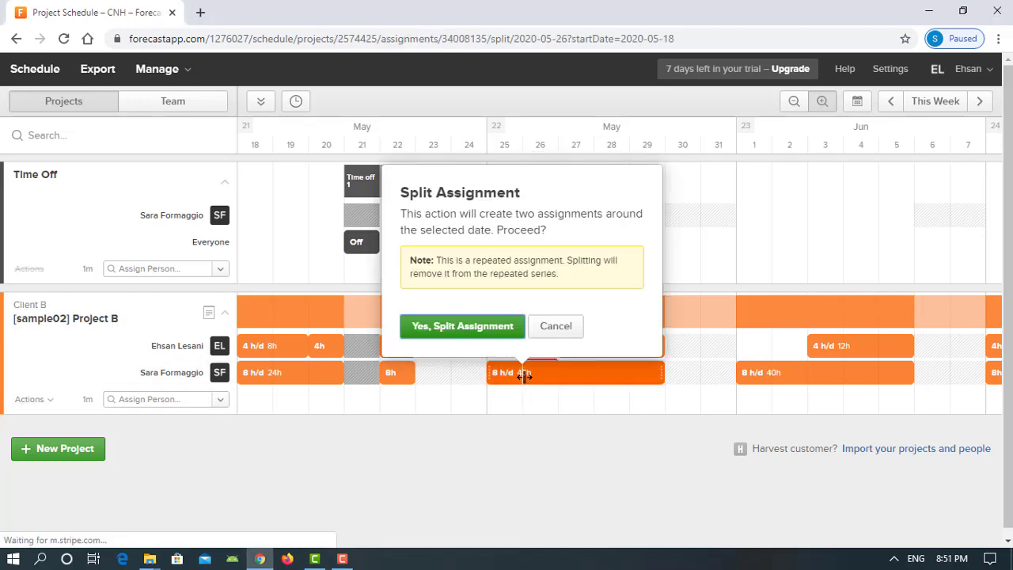
pyautogui.click(497, 327)
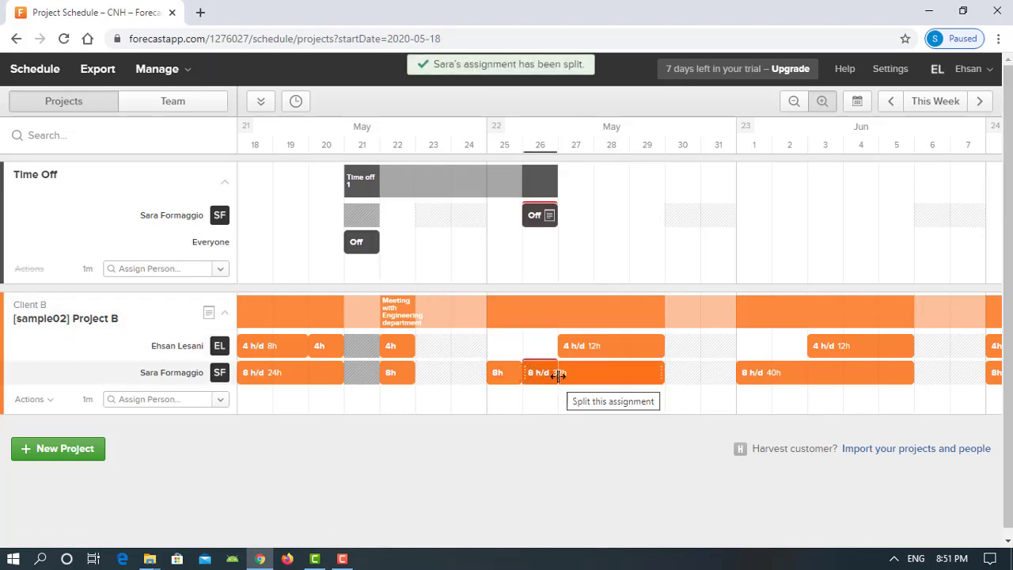
pyautogui.click(558, 378)
pyautogui.click(528, 491)
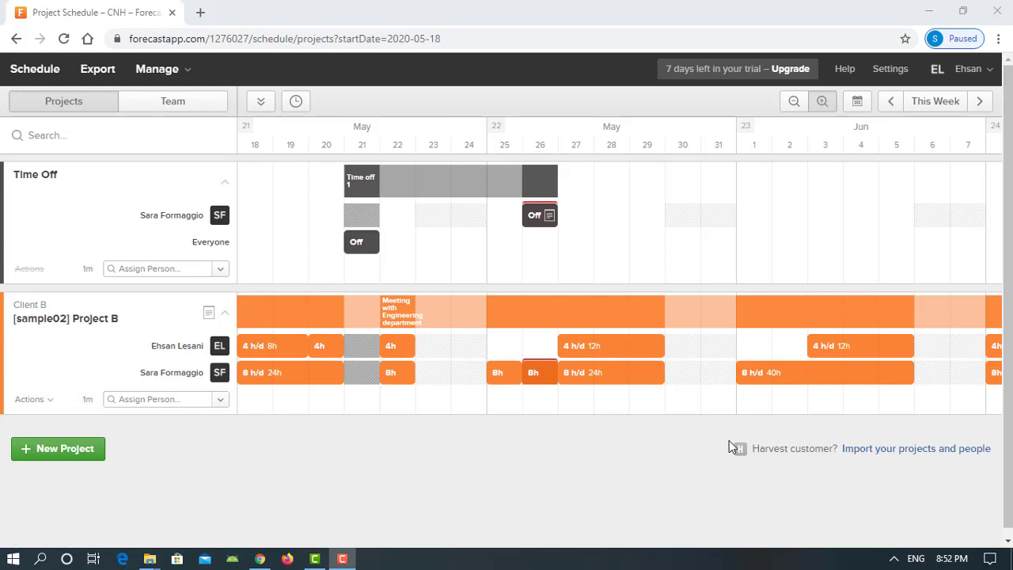
pyautogui.click(985, 102)
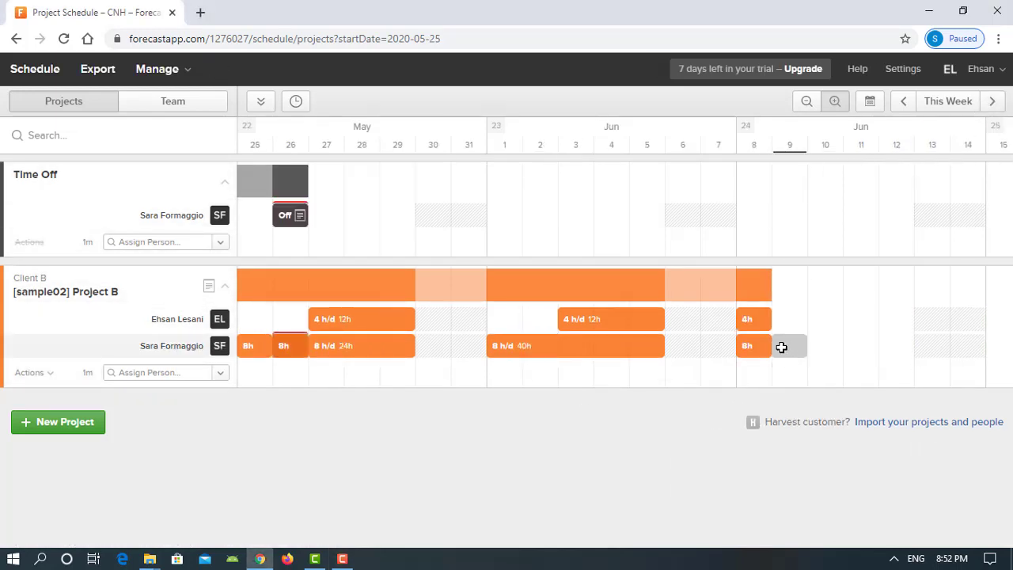
pyautogui.moveTo(290, 346); pyautogui.dragTo(780, 348)
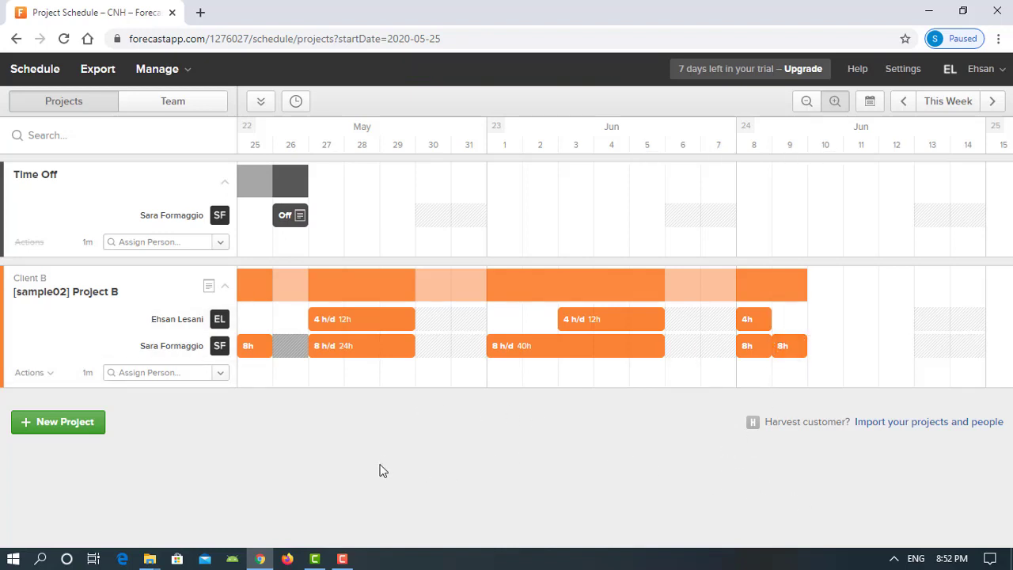
# Go back a week and show the Future Scheduled Hours column for Project B and both members
pyautogui.click(902, 102)
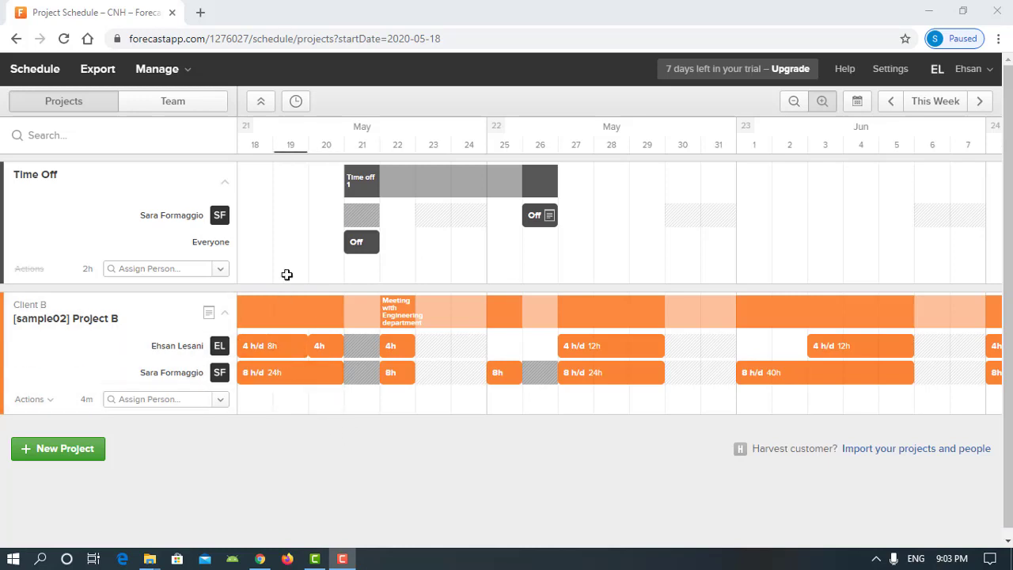
pyautogui.click(296, 104)
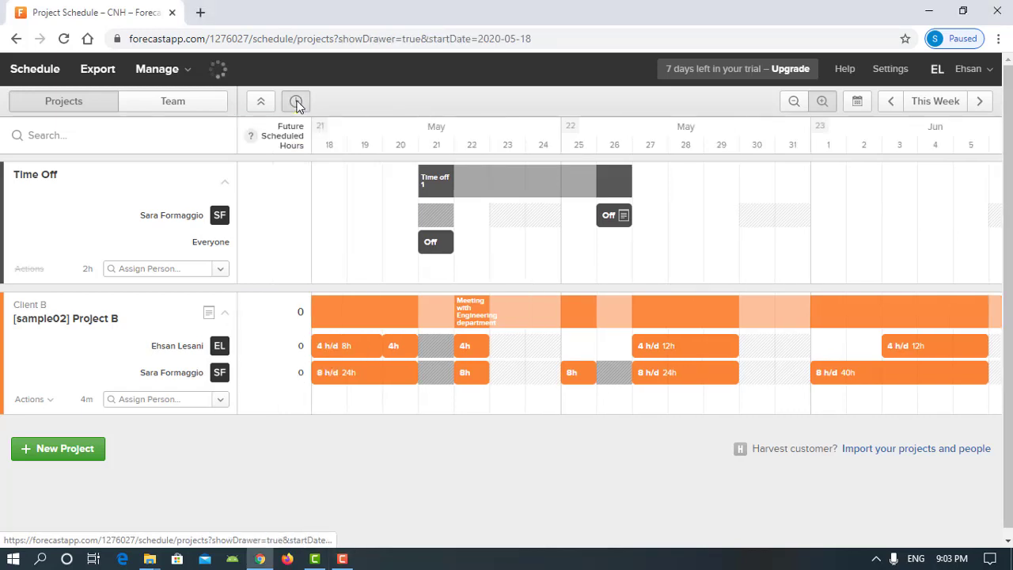
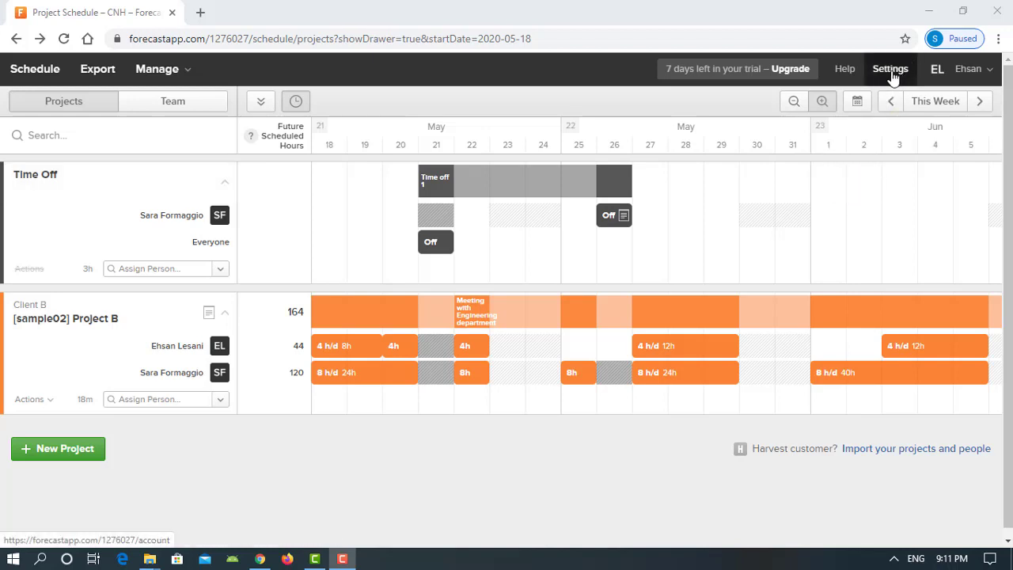
# Go to Account Settings and scroll down to the Connect Your Harvest Account section
pyautogui.click(891, 70)
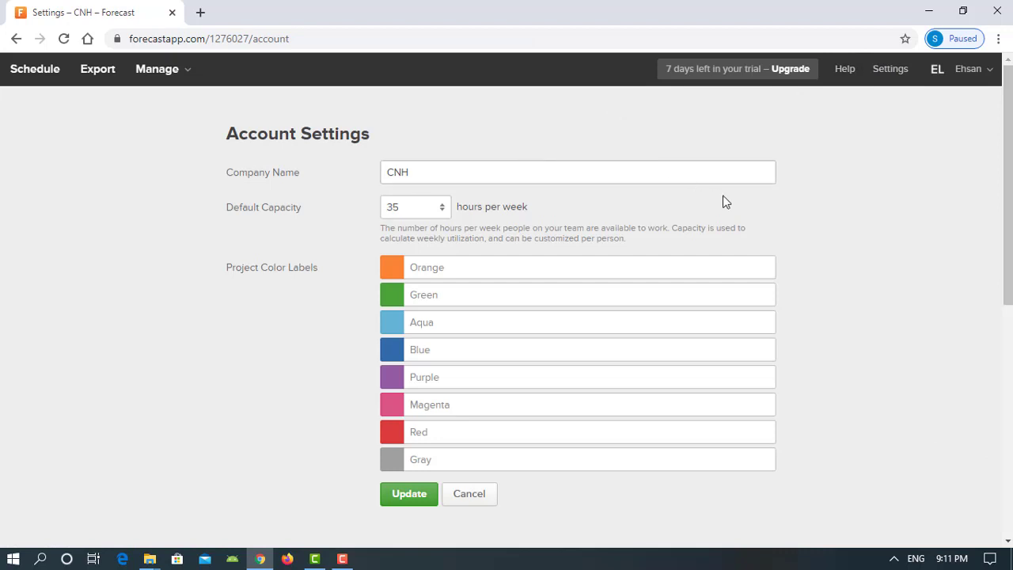
pyautogui.scroll(-1, 826, 287)
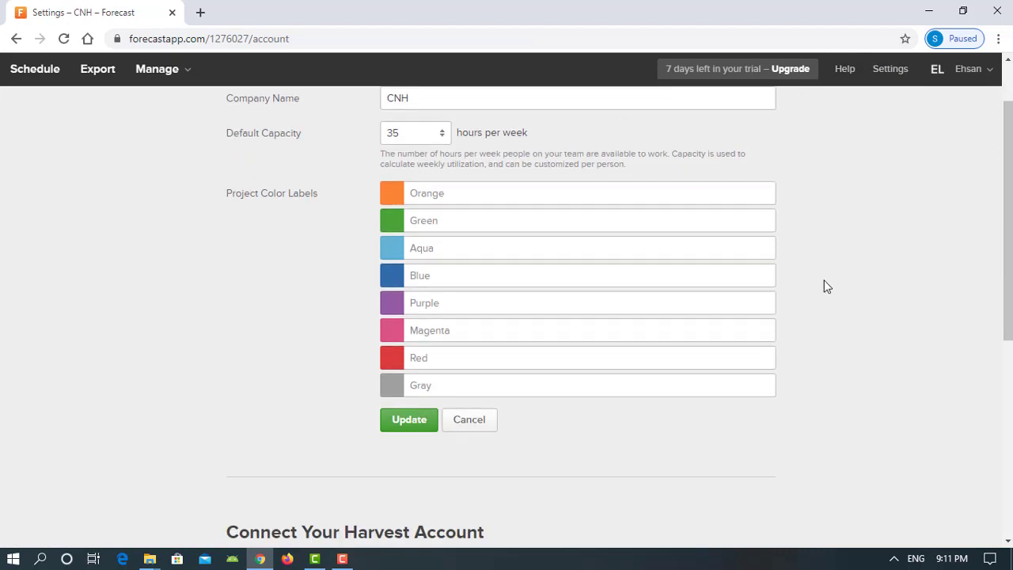
pyautogui.scroll(-1, 821, 286)
pyautogui.scroll(-4, 819, 287)
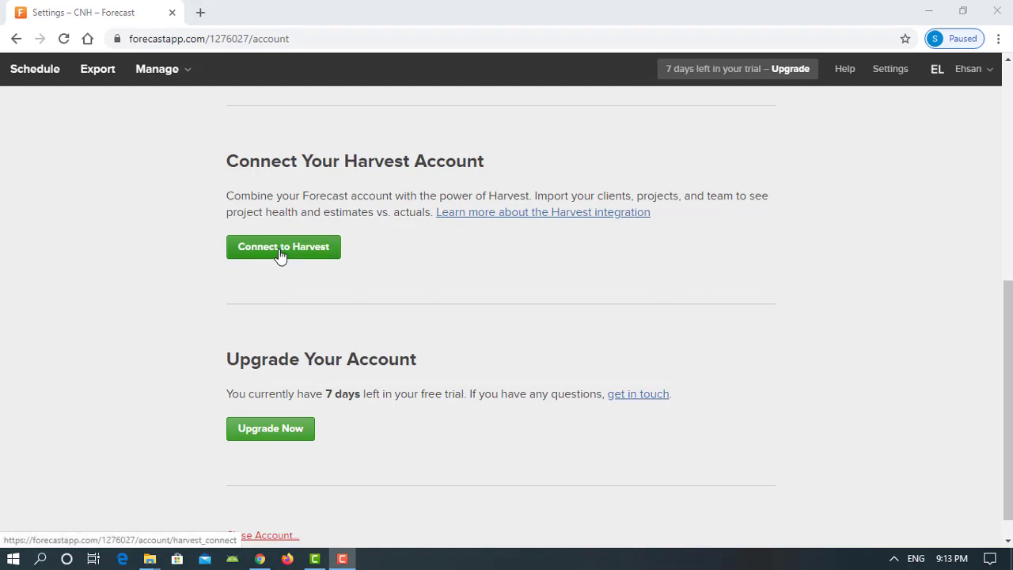
# Link the CNH Harvest account and import Client A with its [sample01] Project A
pyautogui.click(279, 249)
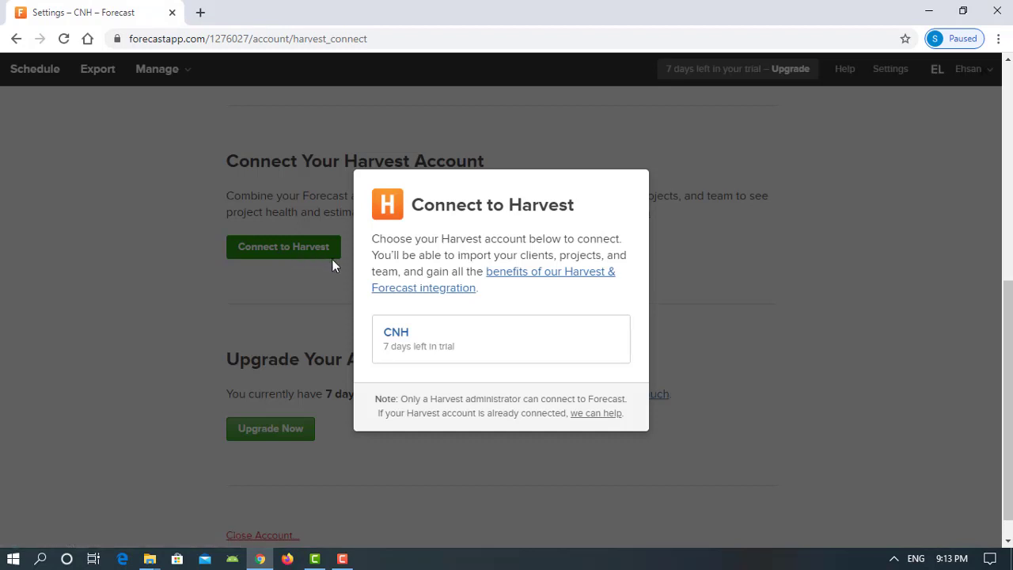
pyautogui.click(455, 340)
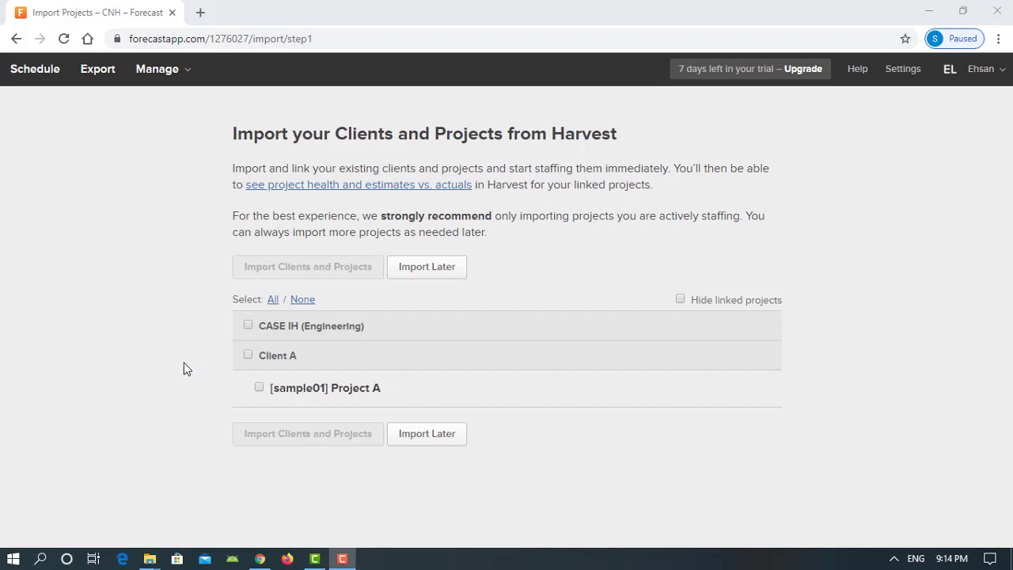
pyautogui.click(247, 356)
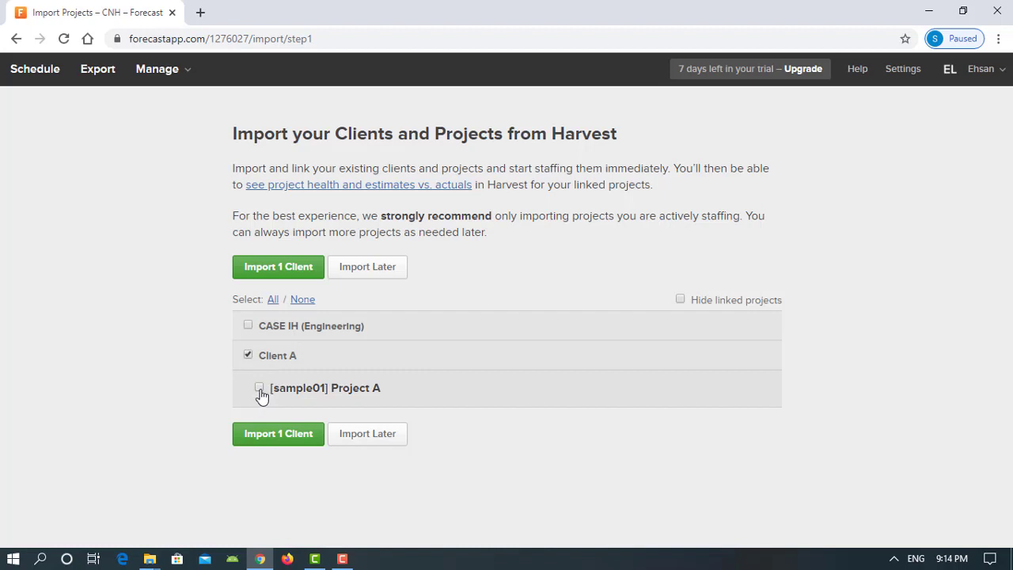
pyautogui.click(259, 388)
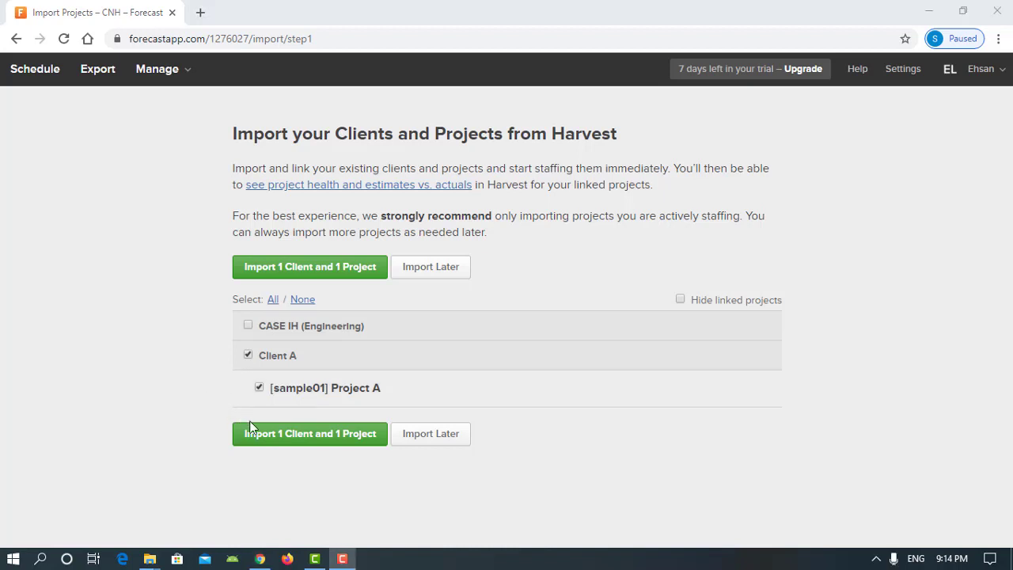
pyautogui.click(333, 443)
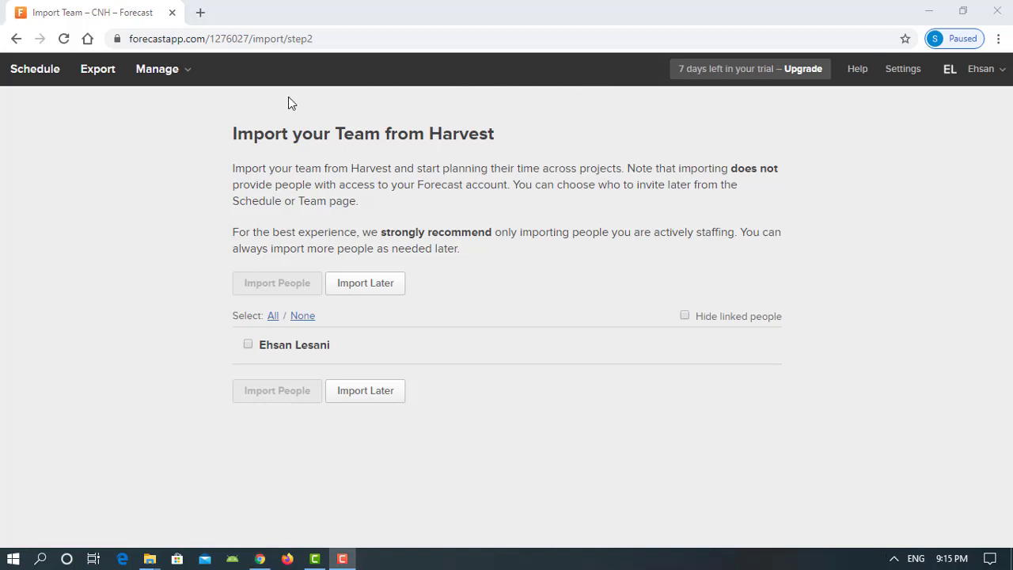
# Skip team import, expand [sample01] Project A on the schedule and open its Harvest page
pyautogui.click(37, 76)
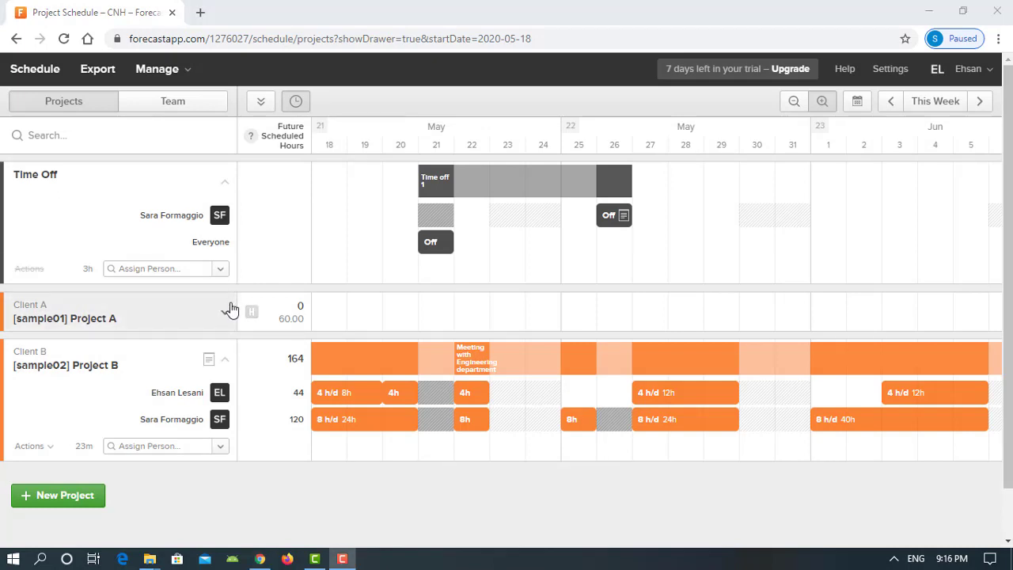
pyautogui.click(227, 316)
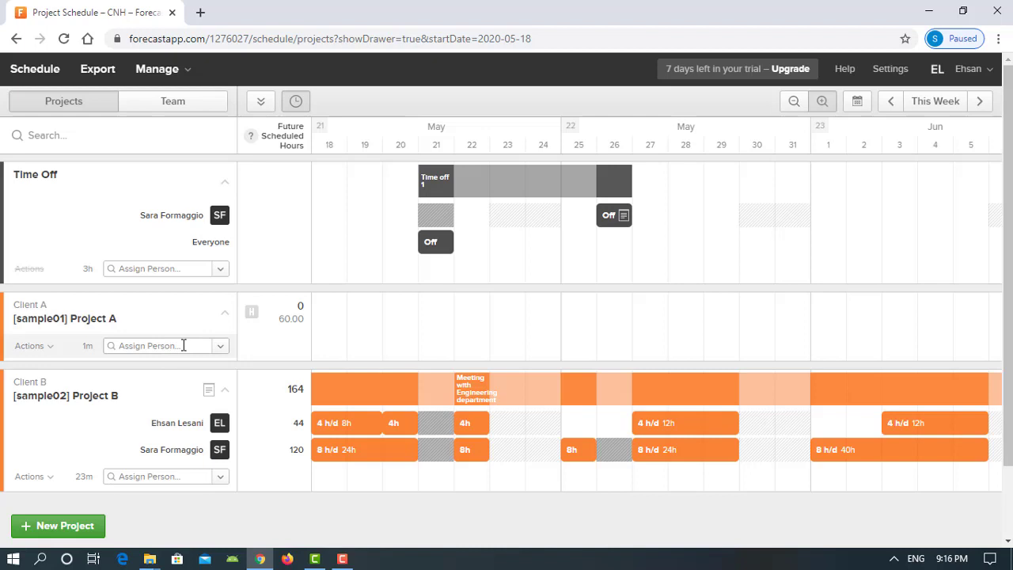
pyautogui.click(252, 316)
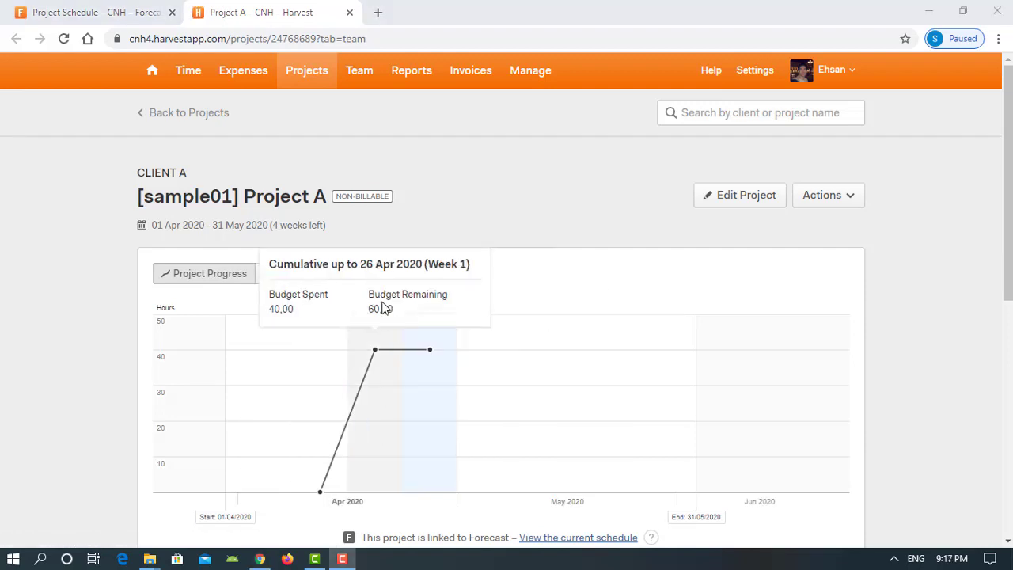
# Close the [sample01] Project A Harvest tab to return to the Forecast schedule
pyautogui.click(349, 12)
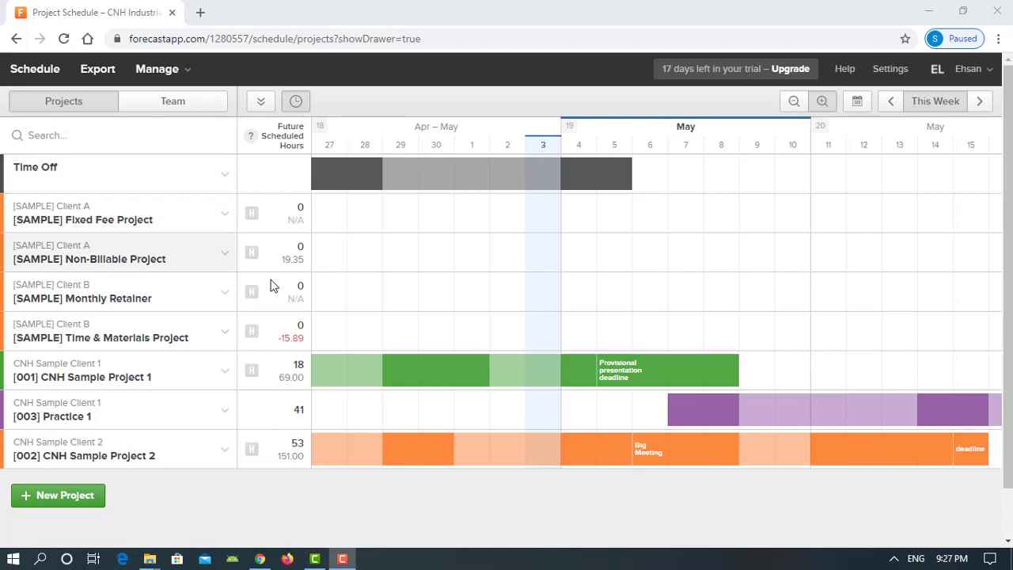
# Open the linked Harvest page for the [SAMPLE] Time & Materials Project
pyautogui.click(297, 106)
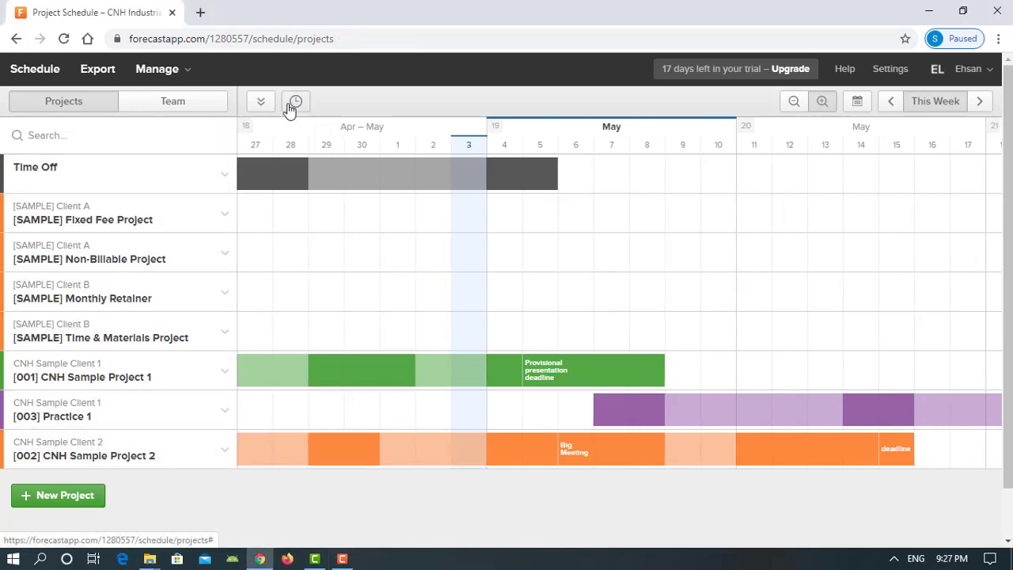
pyautogui.click(293, 104)
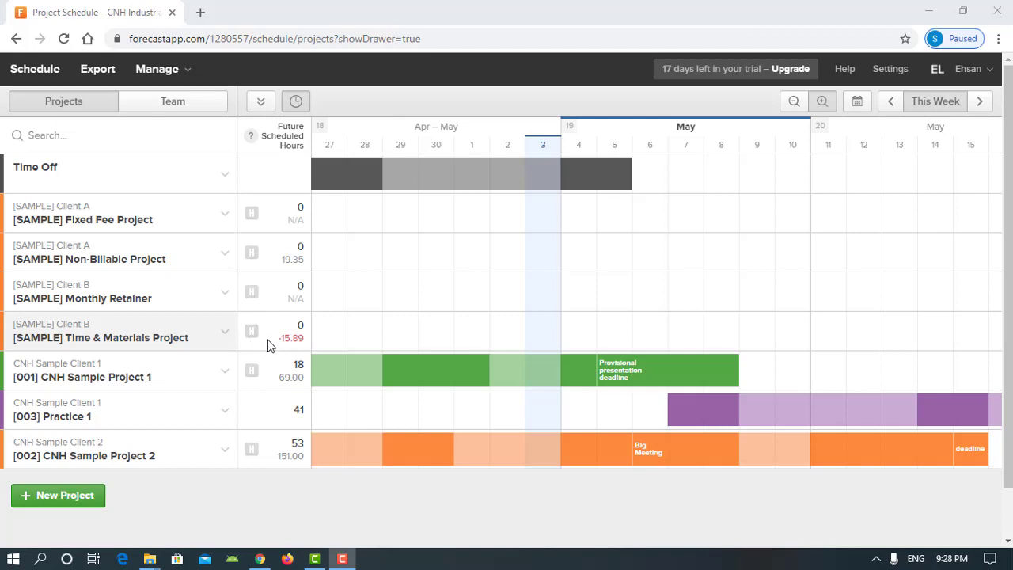
pyautogui.moveTo(284, 341)
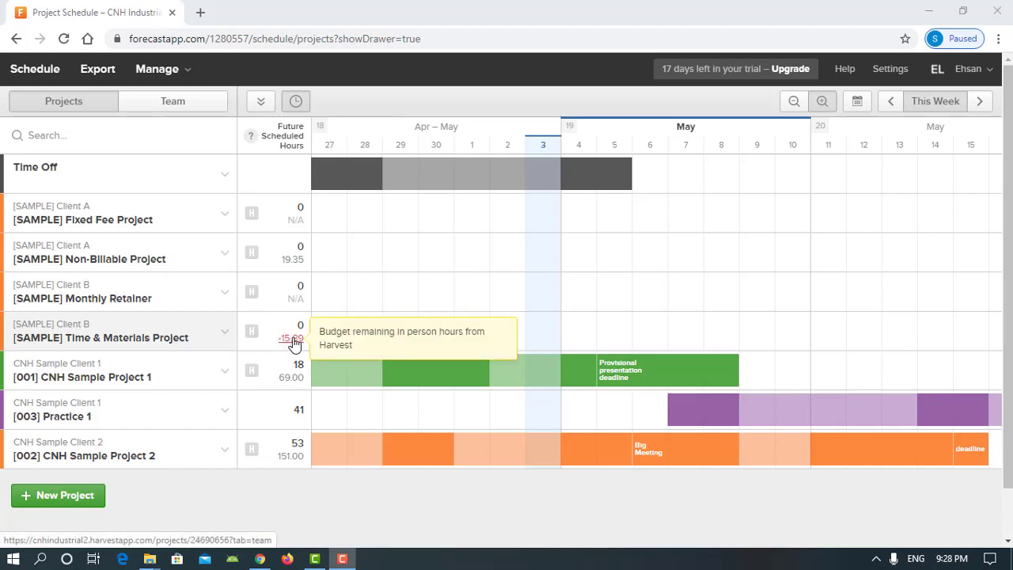
pyautogui.click(251, 336)
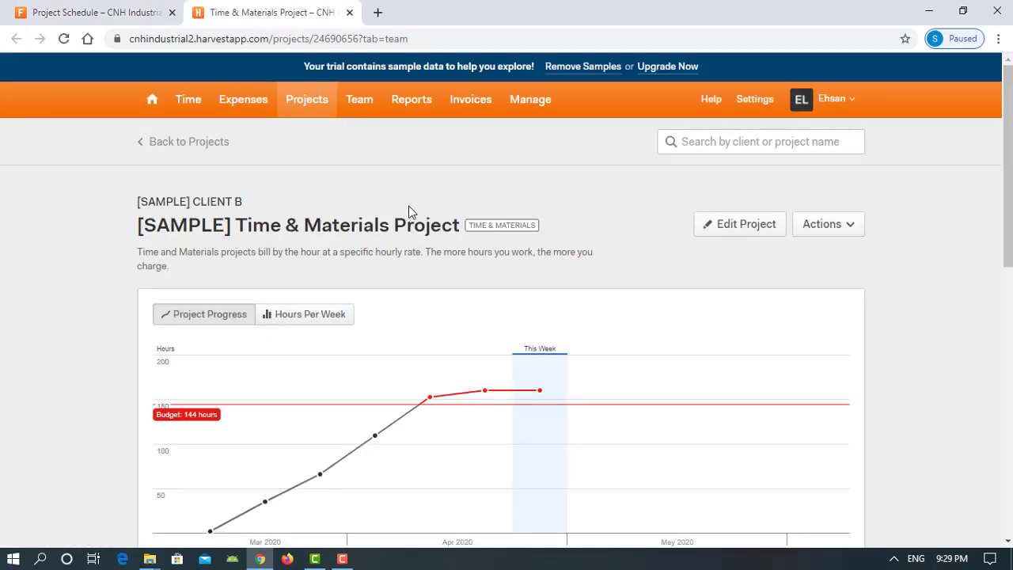
# Review the progress chart: 159,89 total hours against a 144-hour budget, -15,89 remaining
pyautogui.scroll(-1, 409, 211)
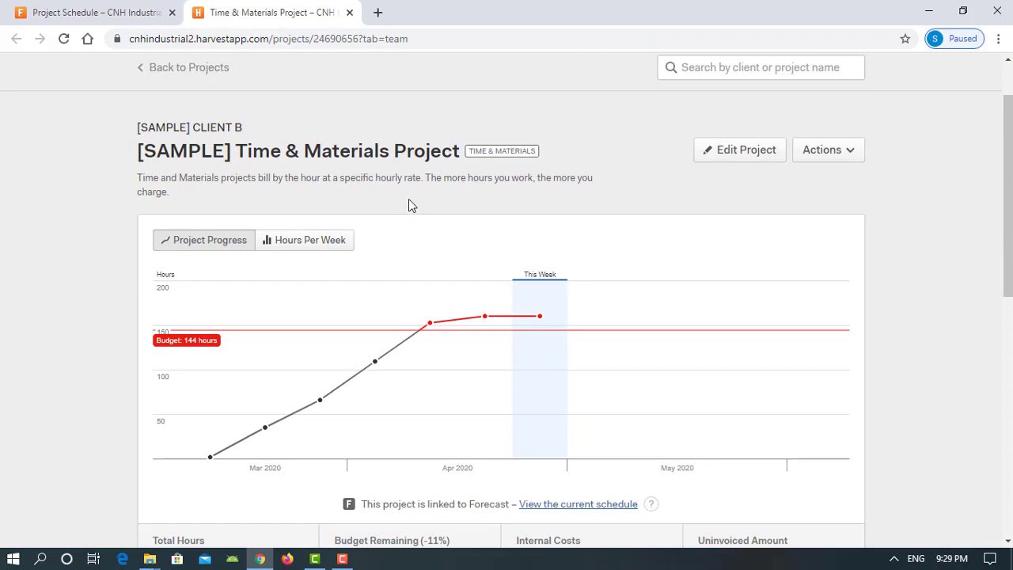
pyautogui.scroll(-1, 587, 209)
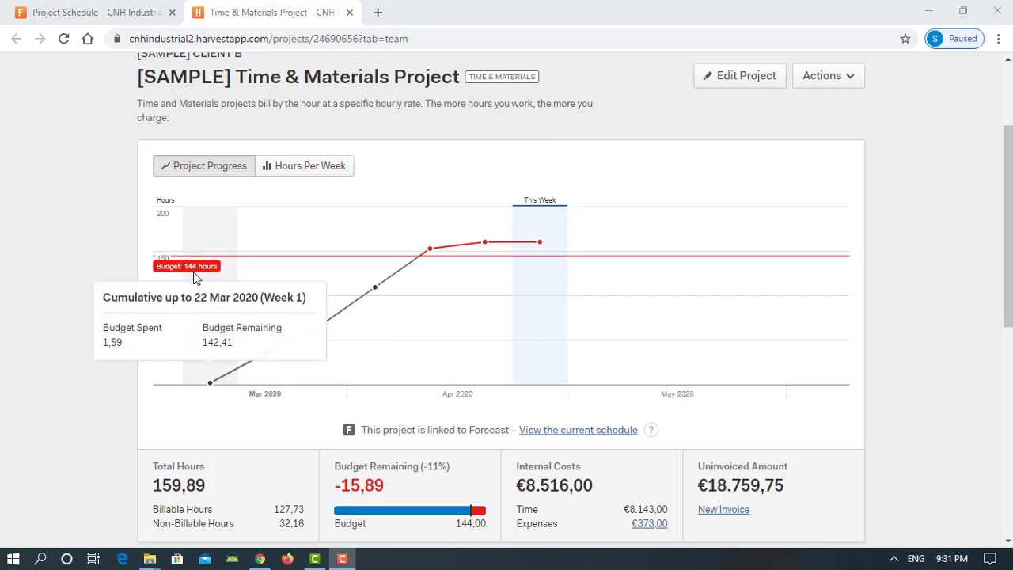
pyautogui.scroll(-1, 96, 416)
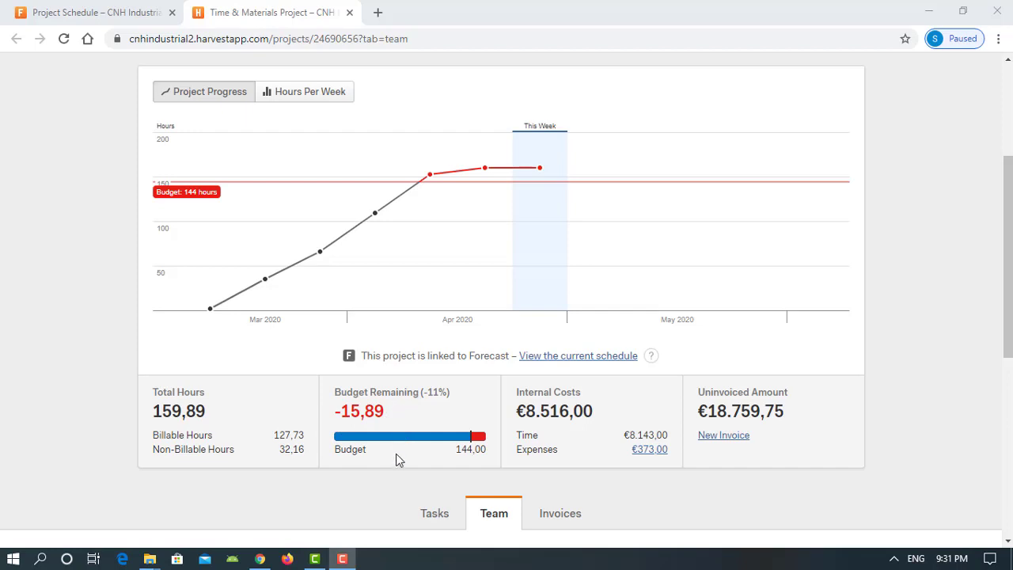
pyautogui.moveTo(538, 269)
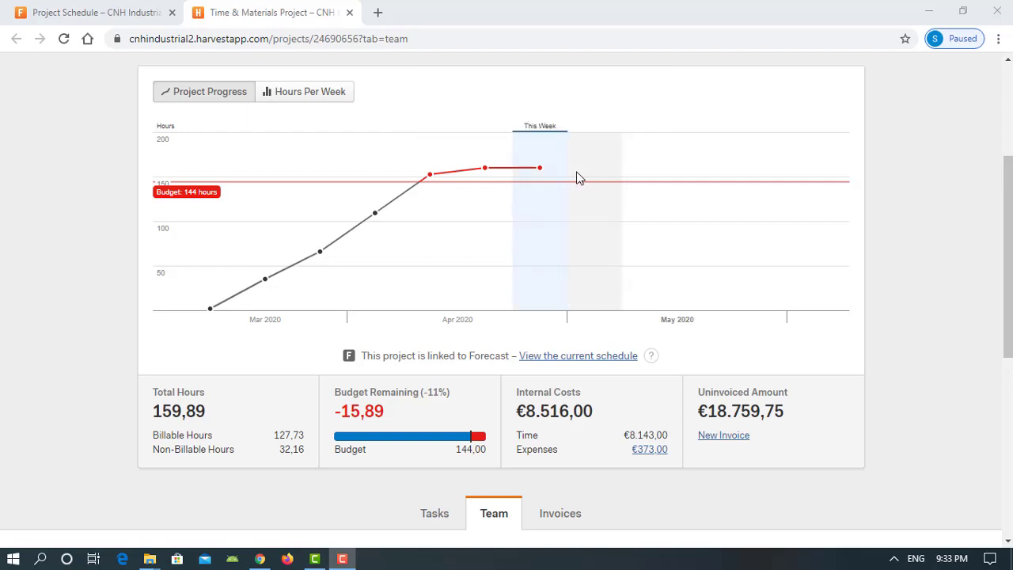
pyautogui.moveTo(559, 174)
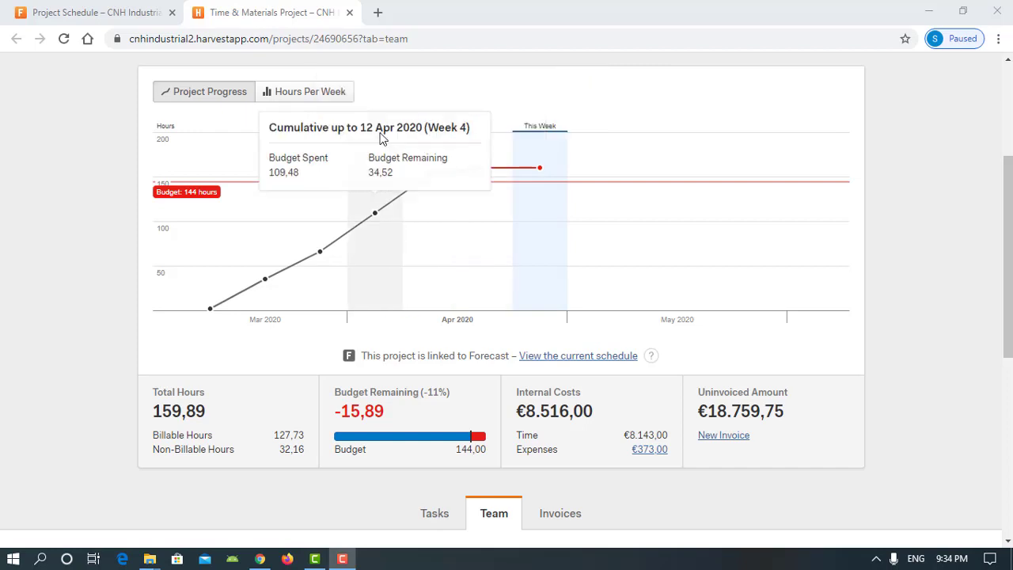
pyautogui.click(349, 14)
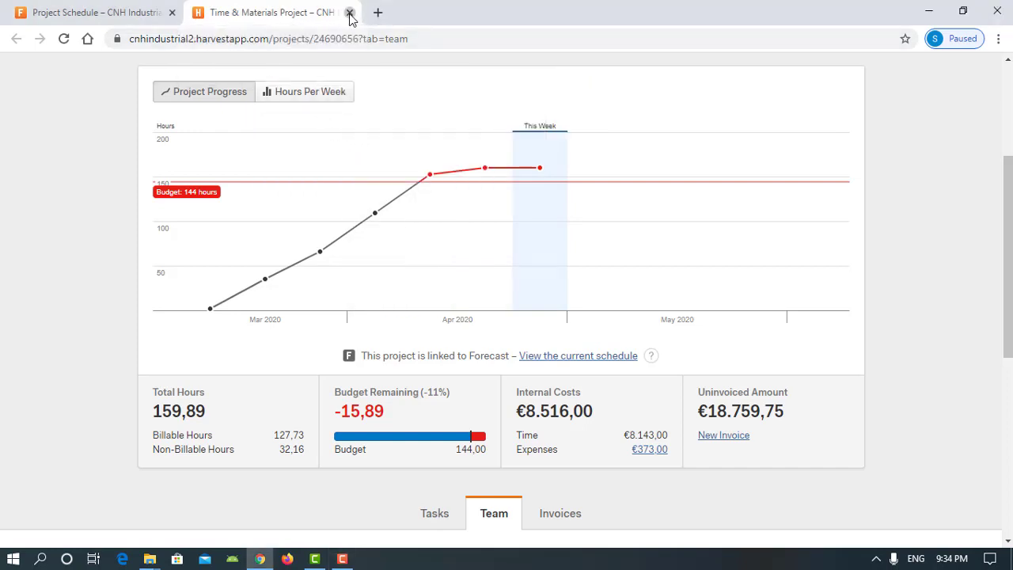
# Close the Time & Materials Harvest tab and open [002] CNH Sample Project 2 in Harvest
pyautogui.click(349, 13)
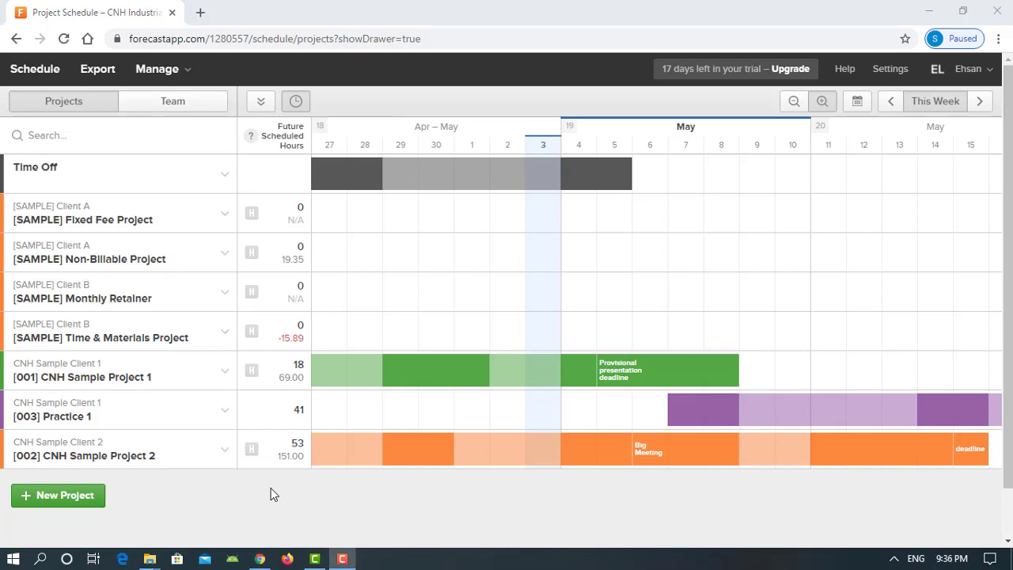
pyautogui.click(250, 451)
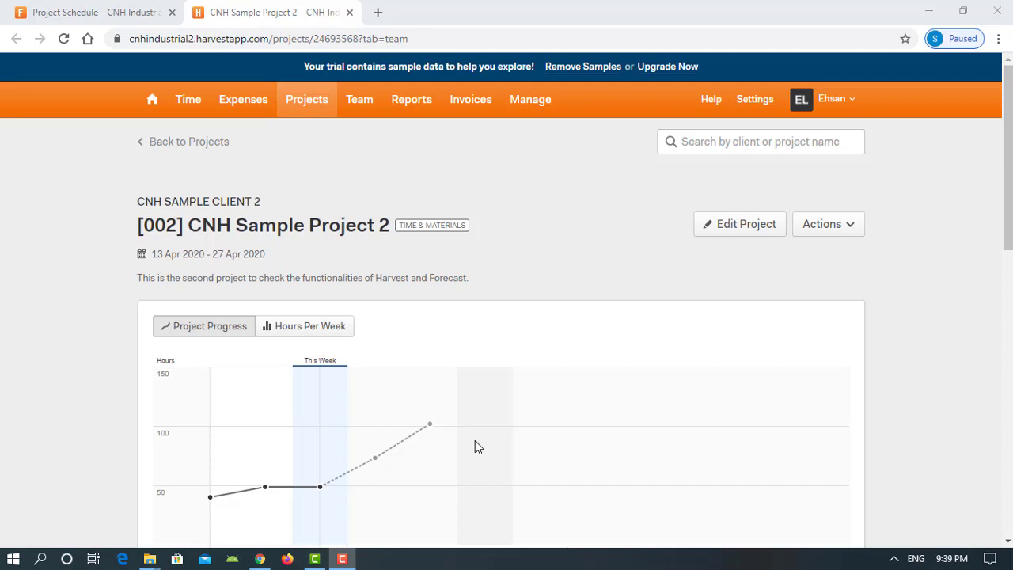
pyautogui.moveTo(452, 466)
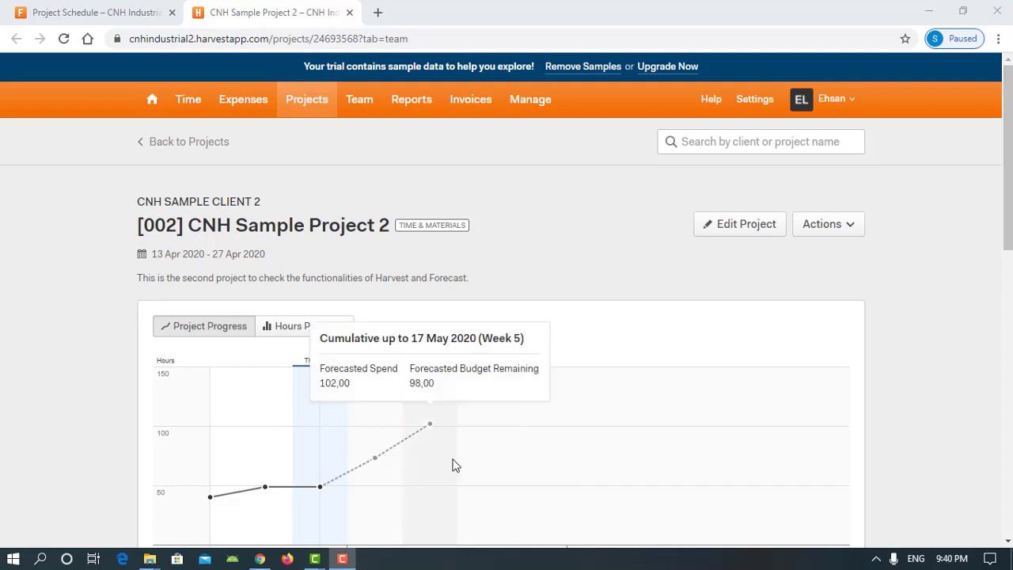
pyautogui.scroll(-3, 452, 466)
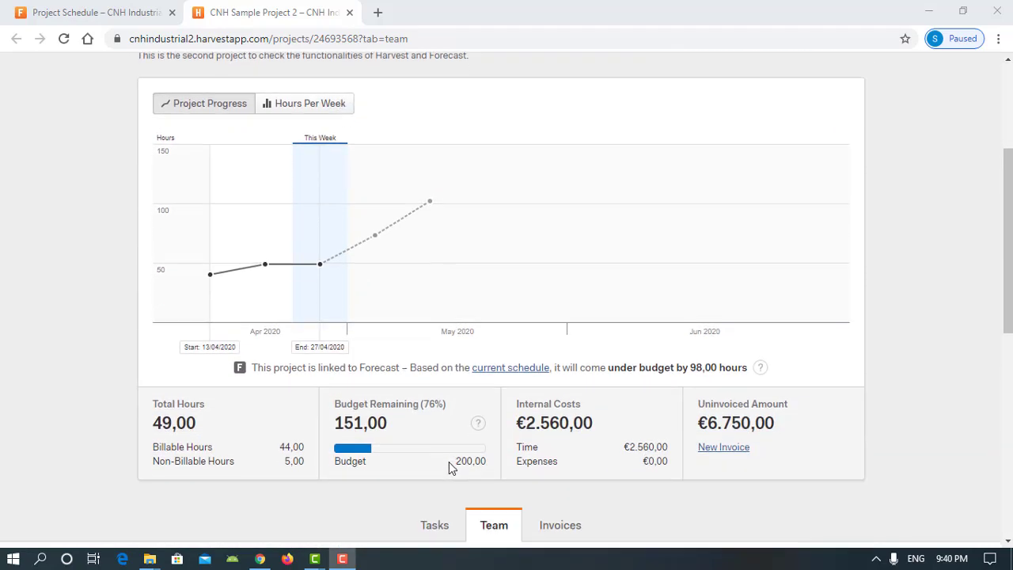
pyautogui.scroll(-1, 451, 466)
pyautogui.scroll(-1, 450, 465)
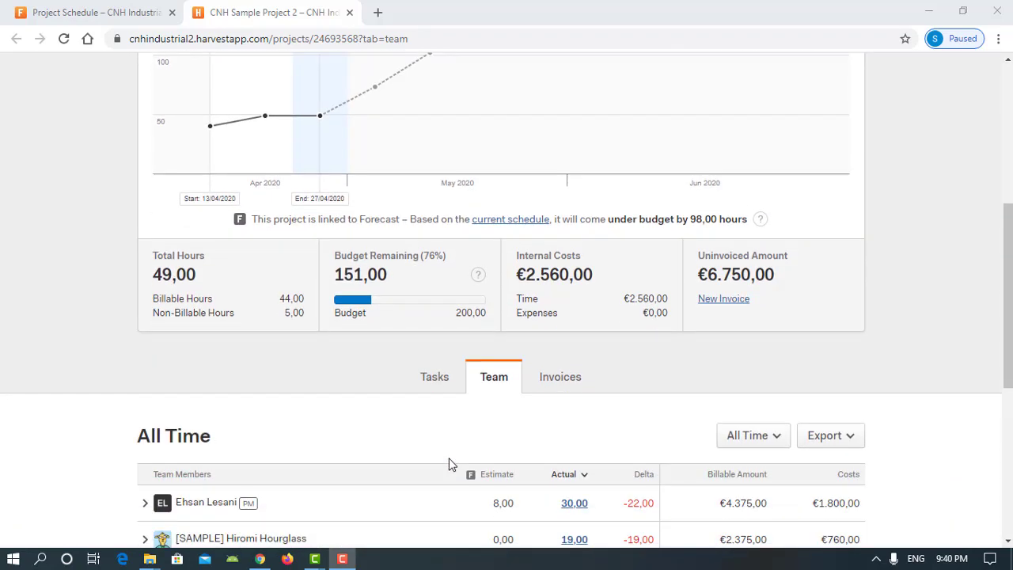
pyautogui.scroll(-2, 450, 465)
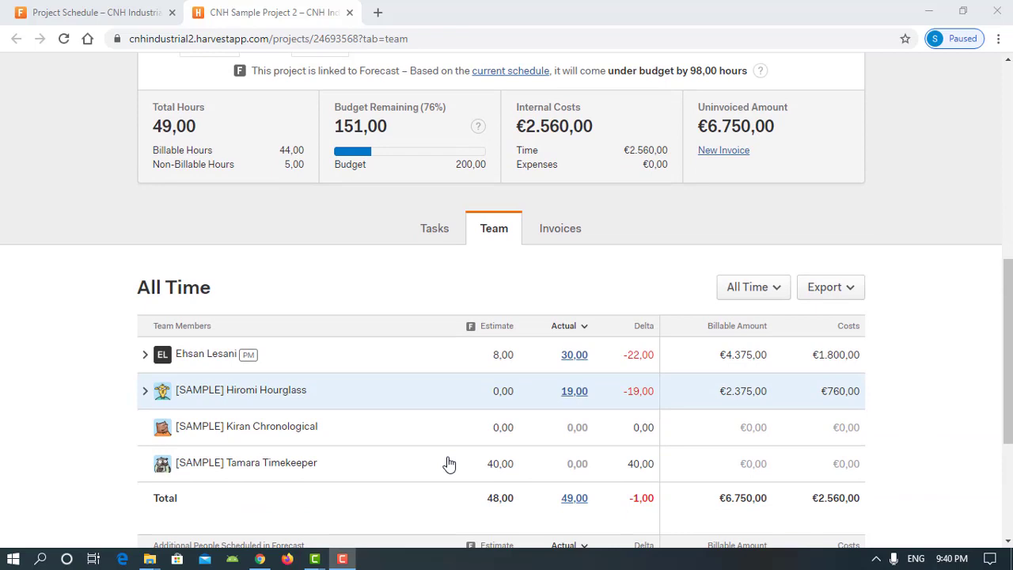
pyautogui.scroll(-1, 448, 464)
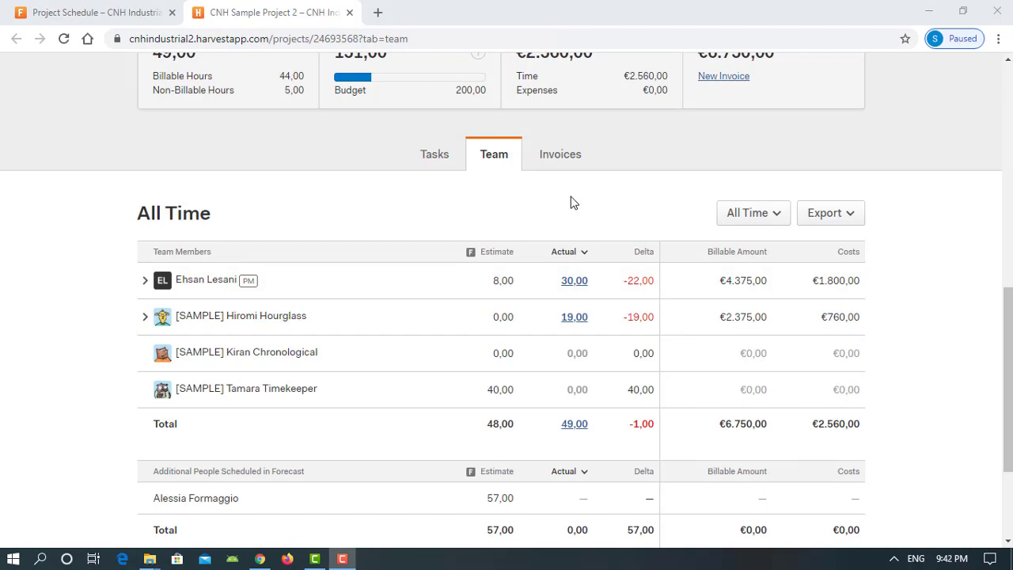
pyautogui.scroll(-4, 440, 468)
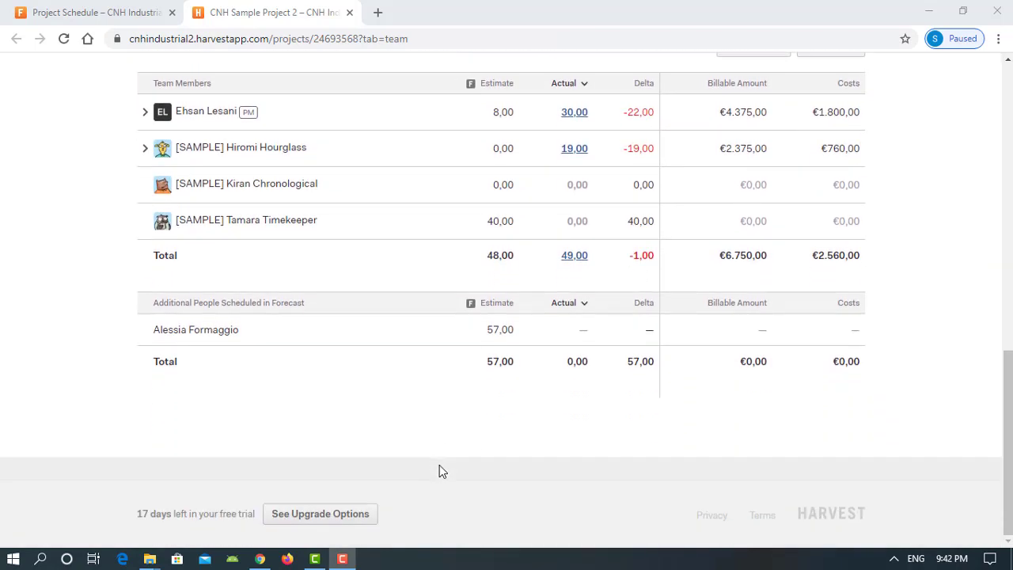
pyautogui.scroll(6, 440, 468)
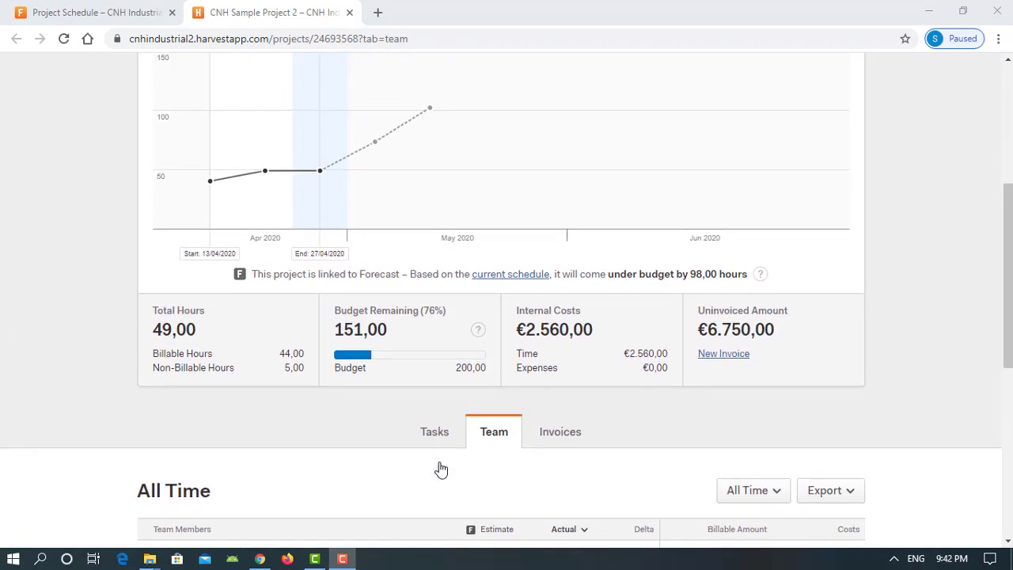
pyautogui.scroll(4, 441, 470)
pyautogui.moveTo(439, 421)
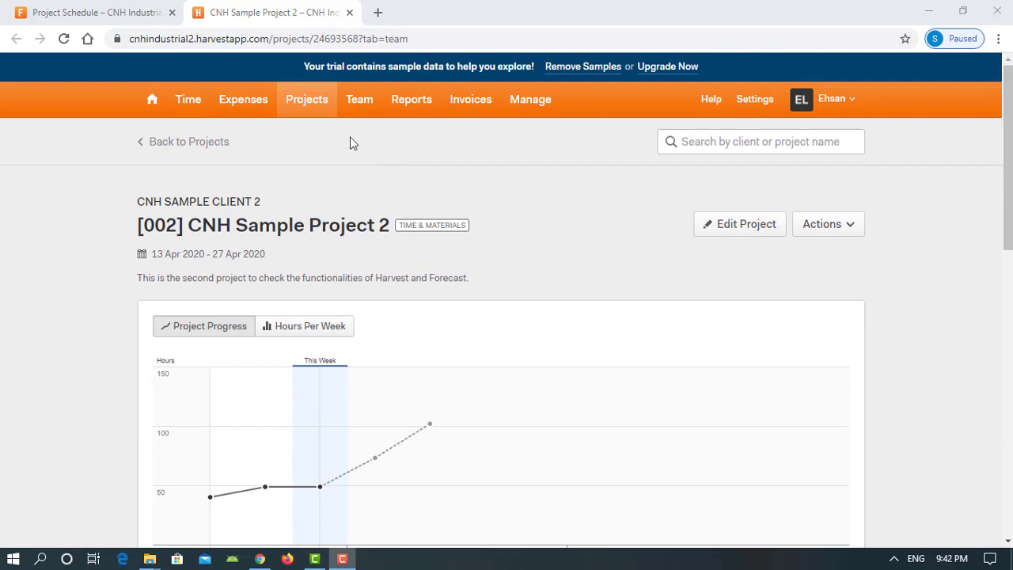
pyautogui.click(347, 12)
# Close the Harvest tab and switch the Forecast schedule to the Team view
pyautogui.click(349, 13)
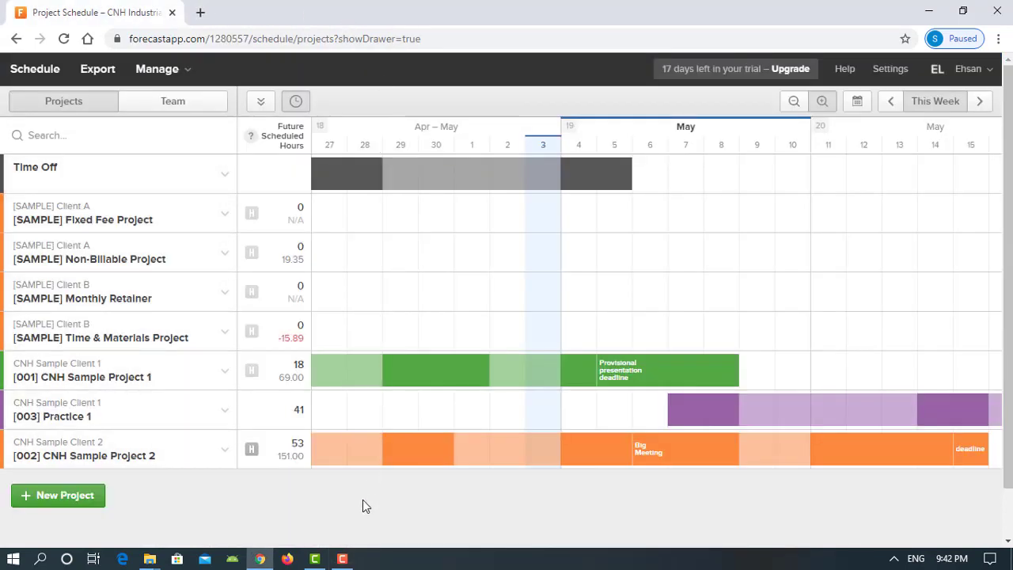
pyautogui.click(342, 559)
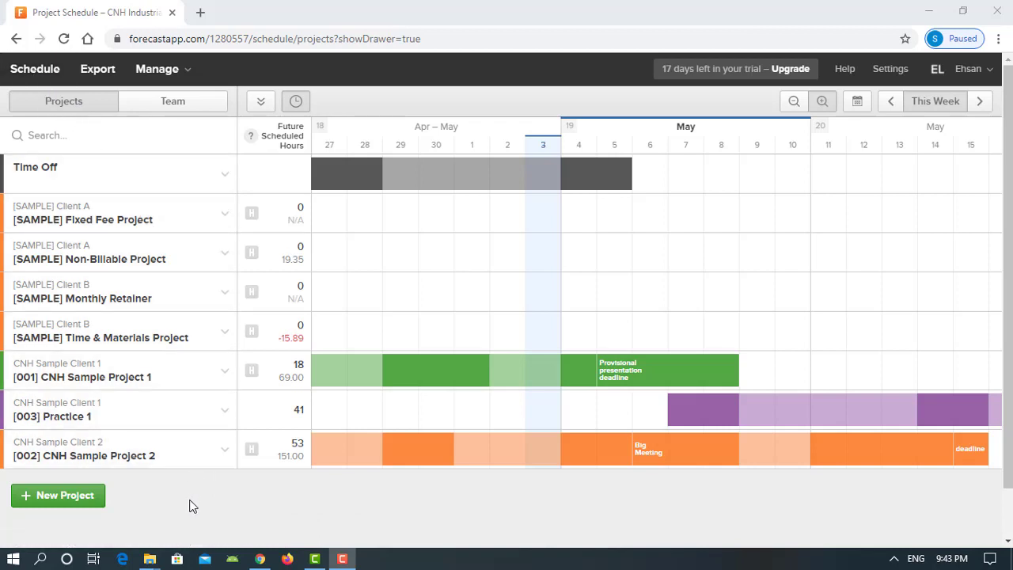
pyautogui.click(175, 106)
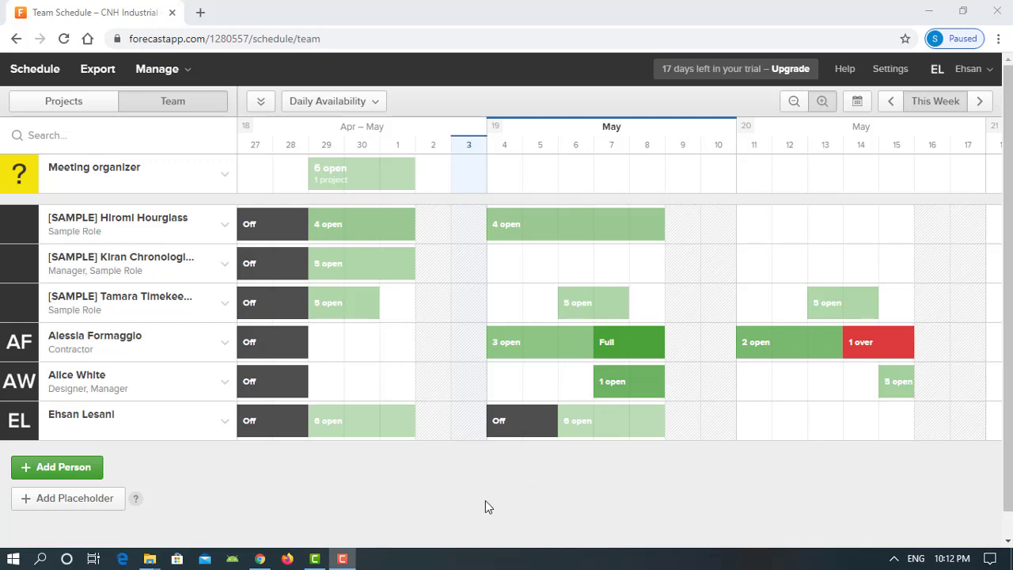
# Switch the team heat map display to Weekly Capacity
pyautogui.click(376, 103)
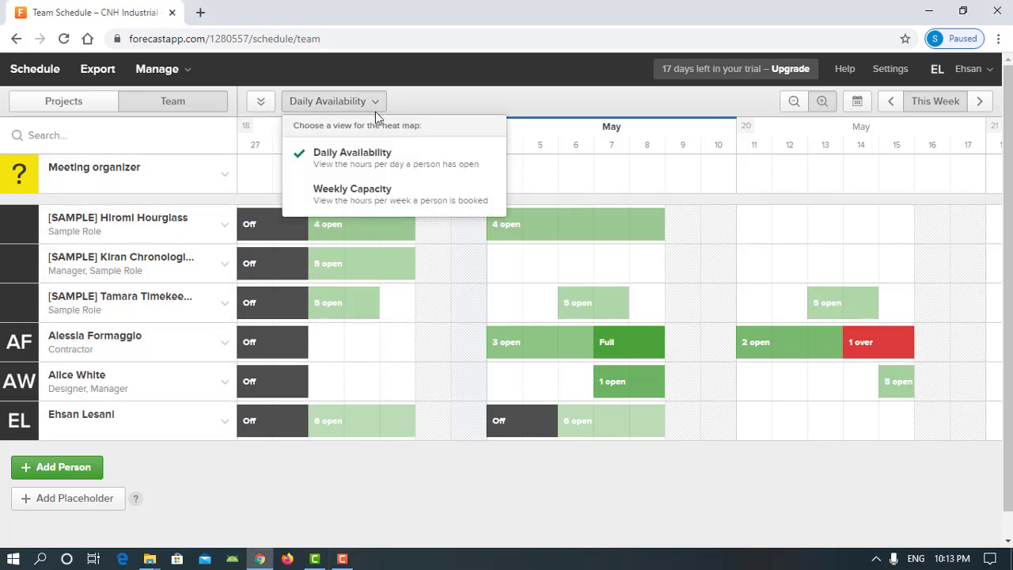
pyautogui.click(386, 196)
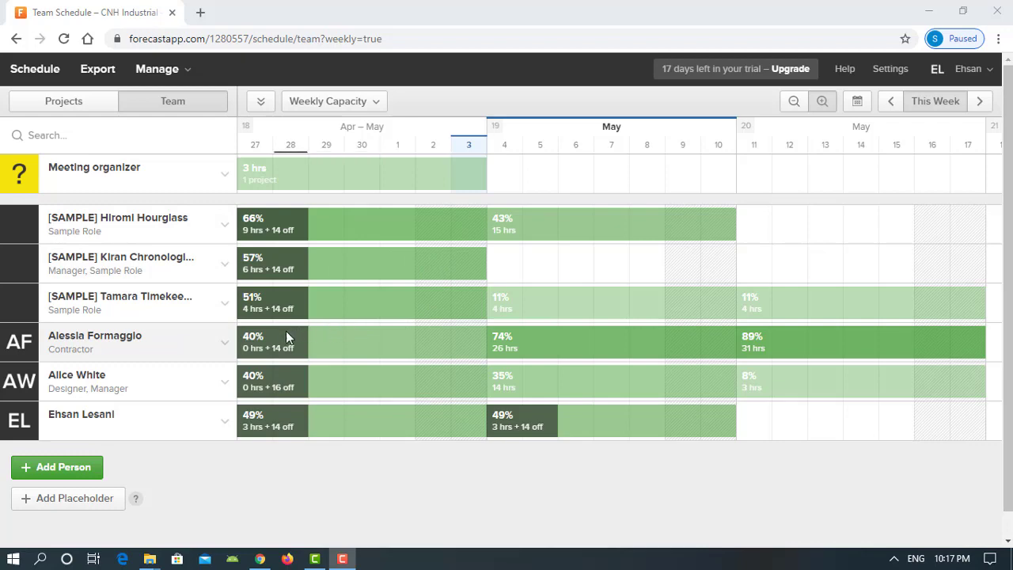
# Assign the contractor 4 hours of [003] Practice 1 on 5 May
pyautogui.click(225, 345)
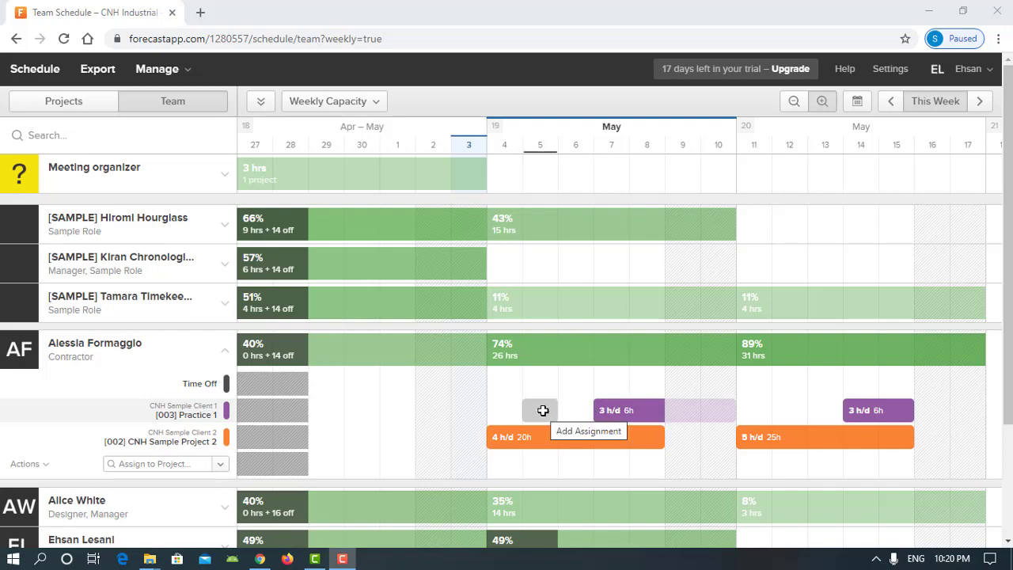
pyautogui.click(543, 410)
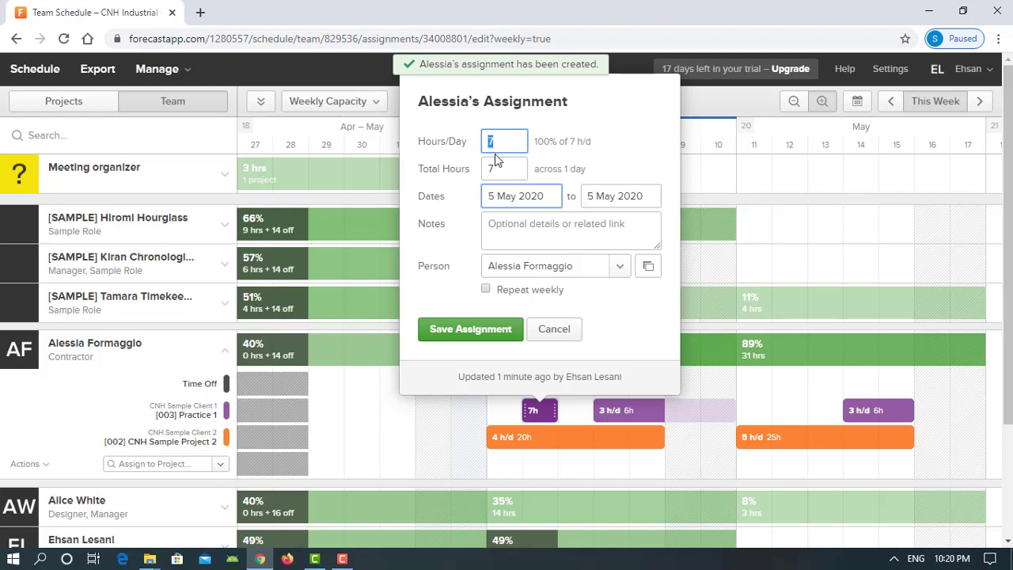
pyautogui.write('4')
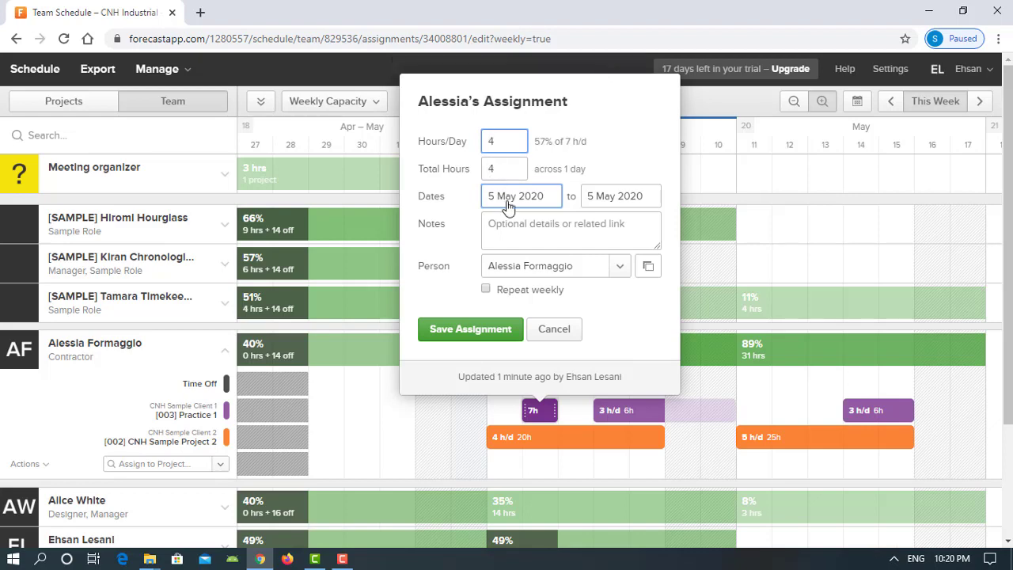
pyautogui.click(505, 334)
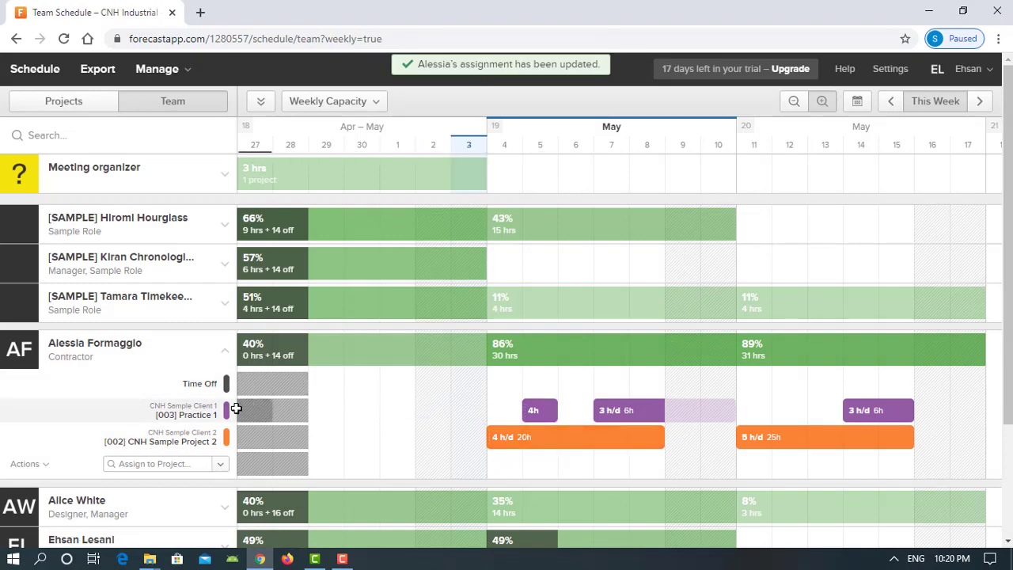
# Collapse the contractor's row and set the heat map back to Daily Availability
pyautogui.click(225, 353)
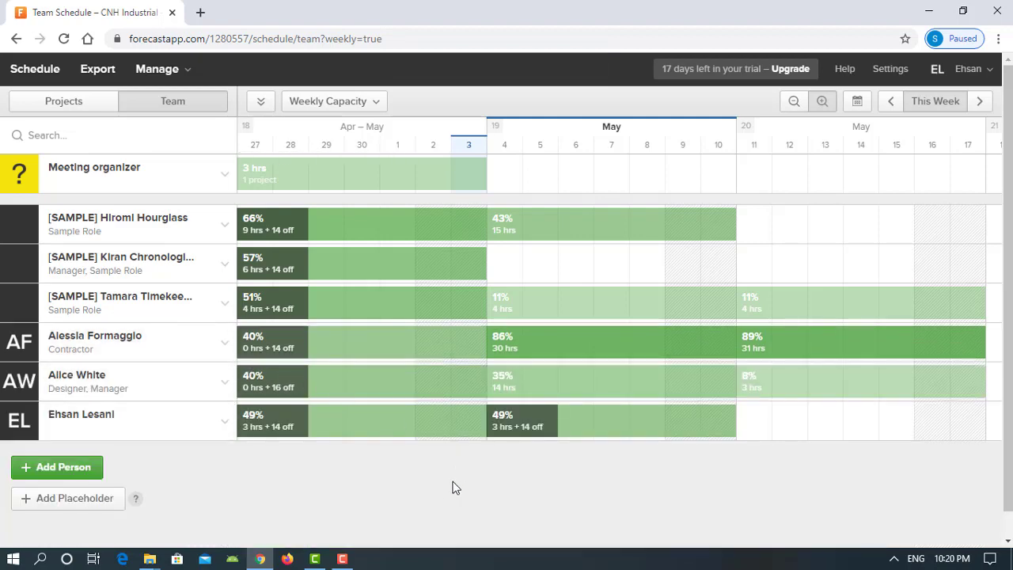
pyautogui.click(348, 103)
pyautogui.click(359, 159)
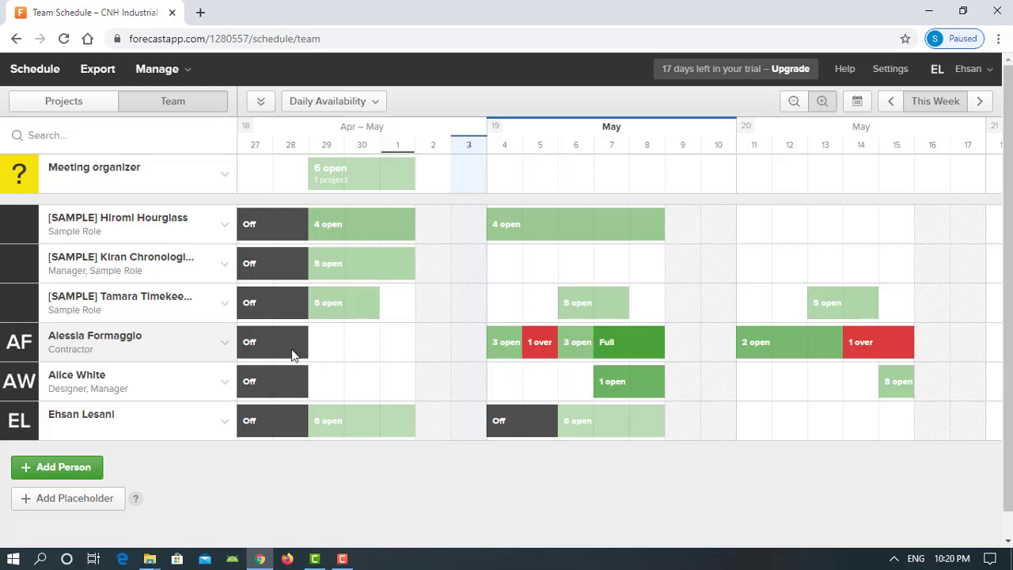
# Reduce the contractor's 5 May Practice 1 assignment from 4 to 3 hours per day
pyautogui.click(225, 342)
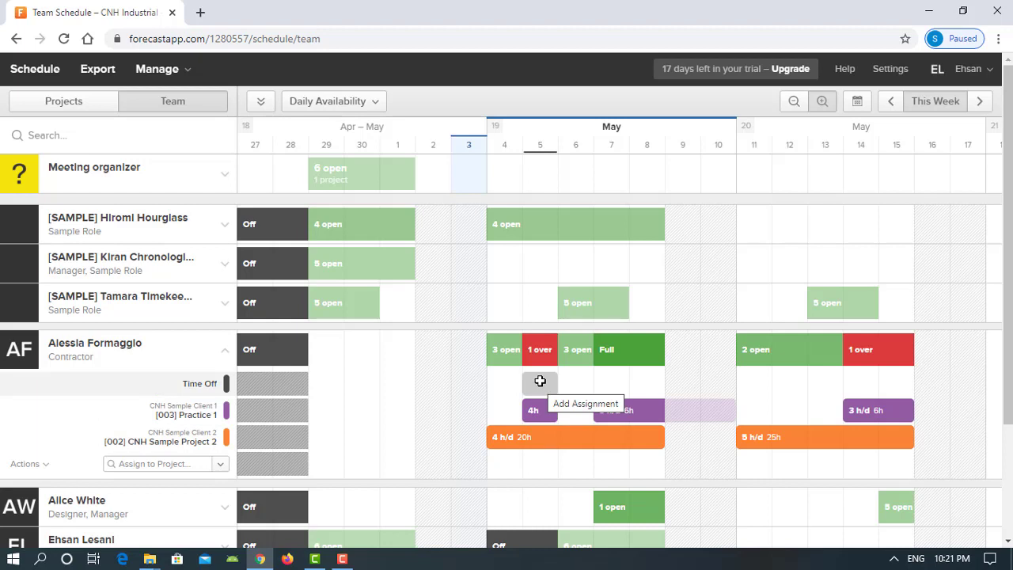
pyautogui.click(536, 410)
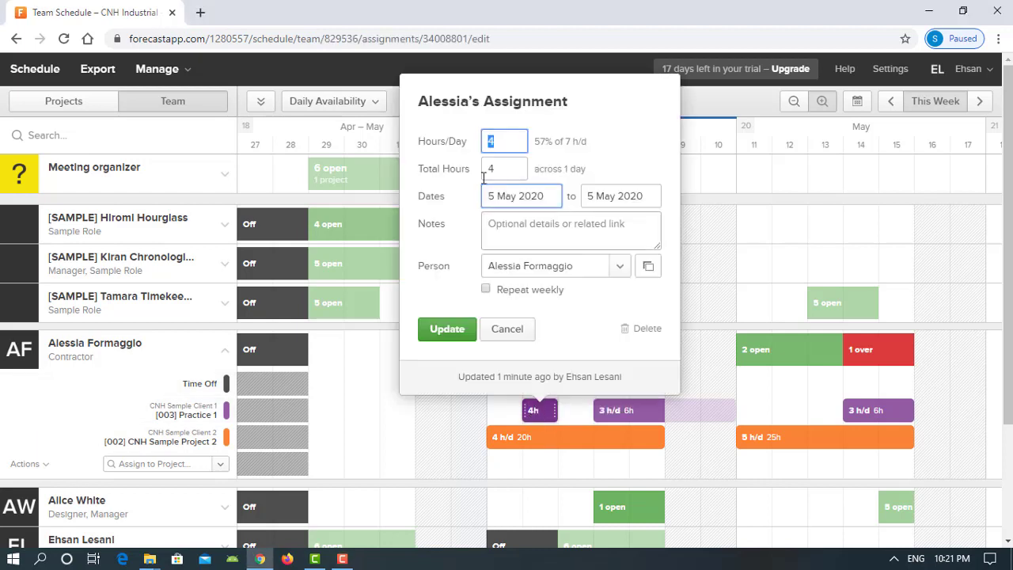
pyautogui.doubleClick(501, 139)
pyautogui.write('3')
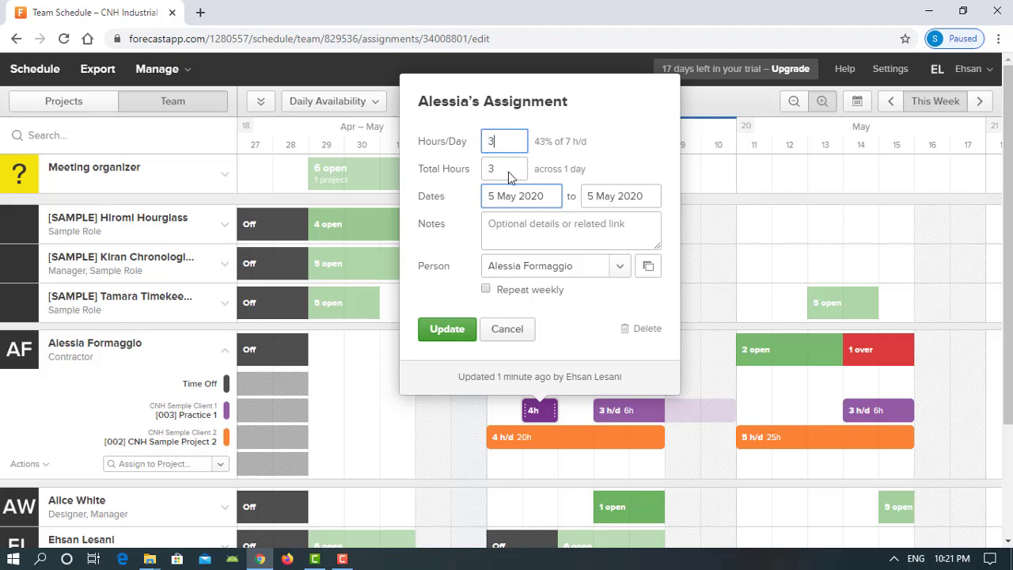
pyautogui.click(465, 329)
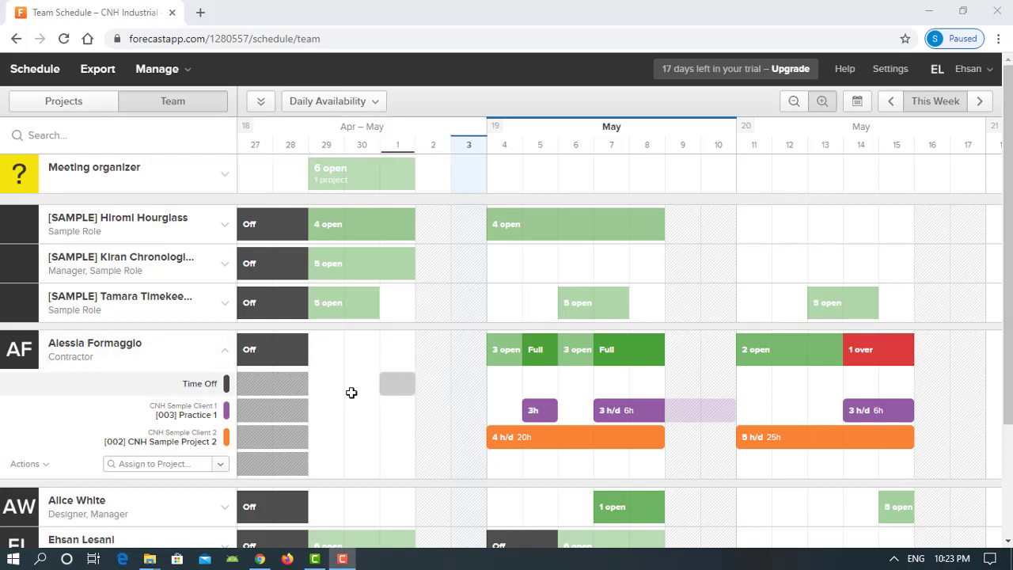
pyautogui.click(46, 466)
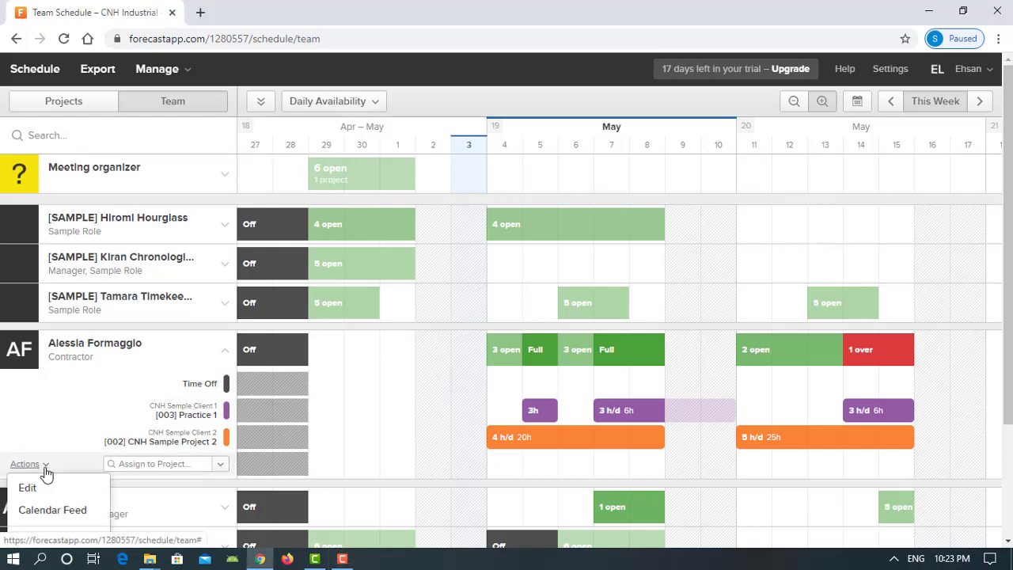
pyautogui.scroll(-1, 36, 461)
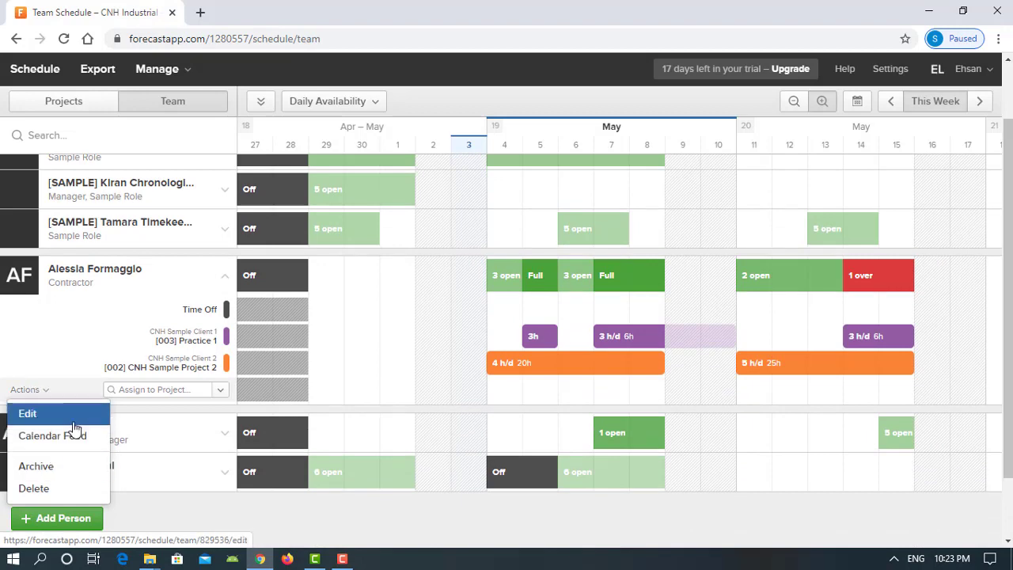
pyautogui.click(28, 413)
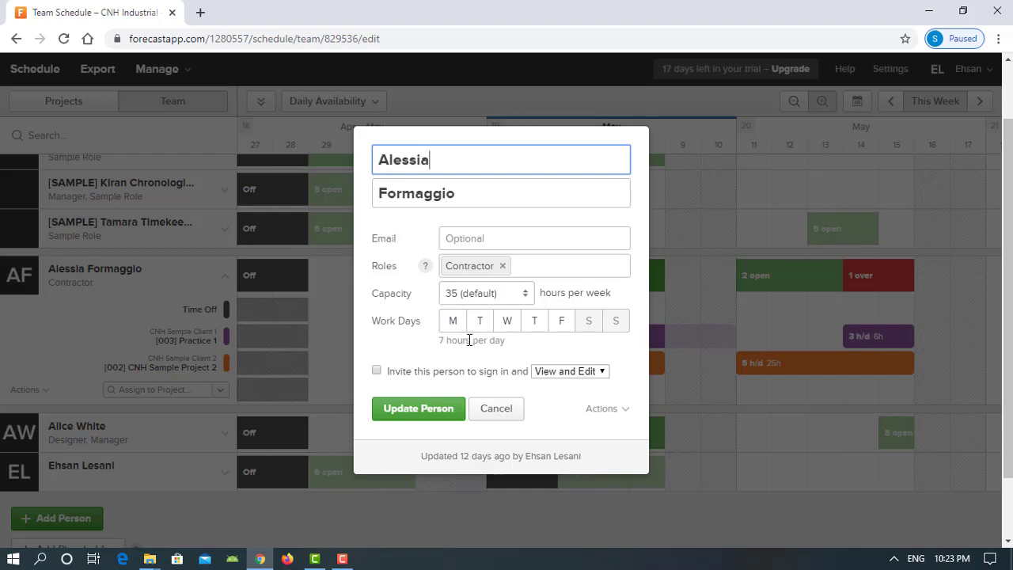
pyautogui.click(496, 408)
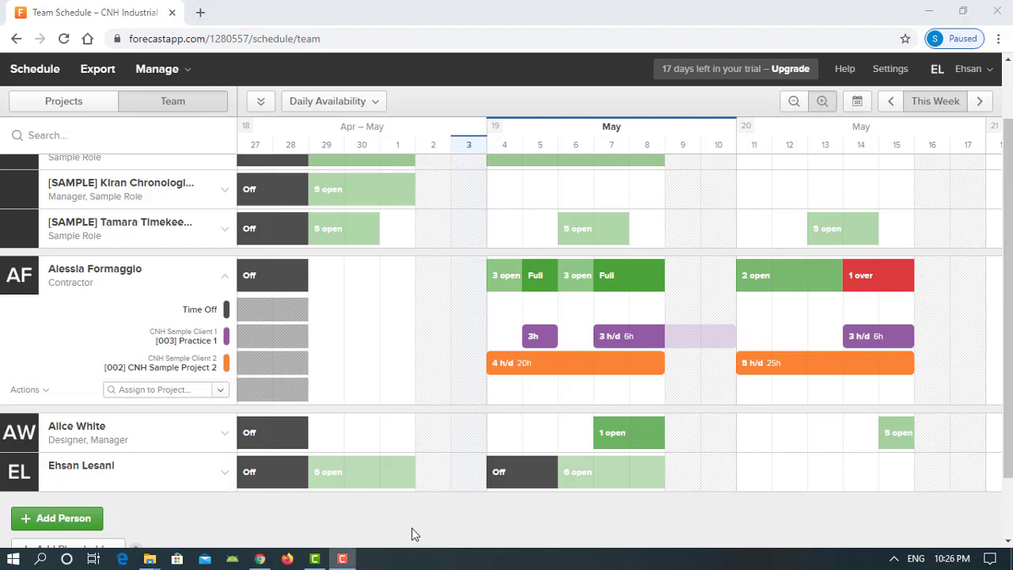
pyautogui.scroll(-2, 411, 528)
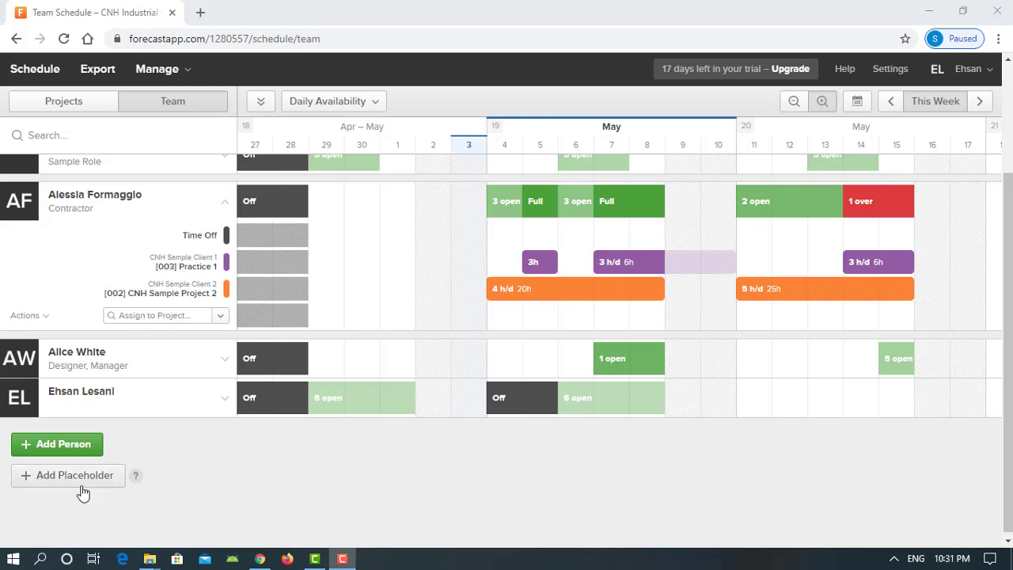
pyautogui.click(82, 485)
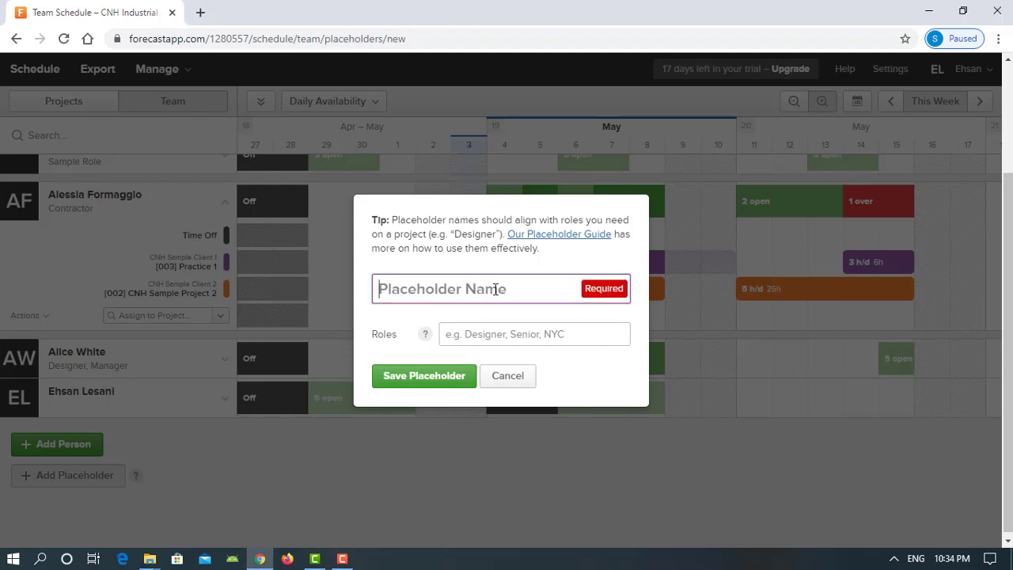
# Name the new placeholder Marketing, give it the meeting organizer role, and save it
pyautogui.write('Mar')
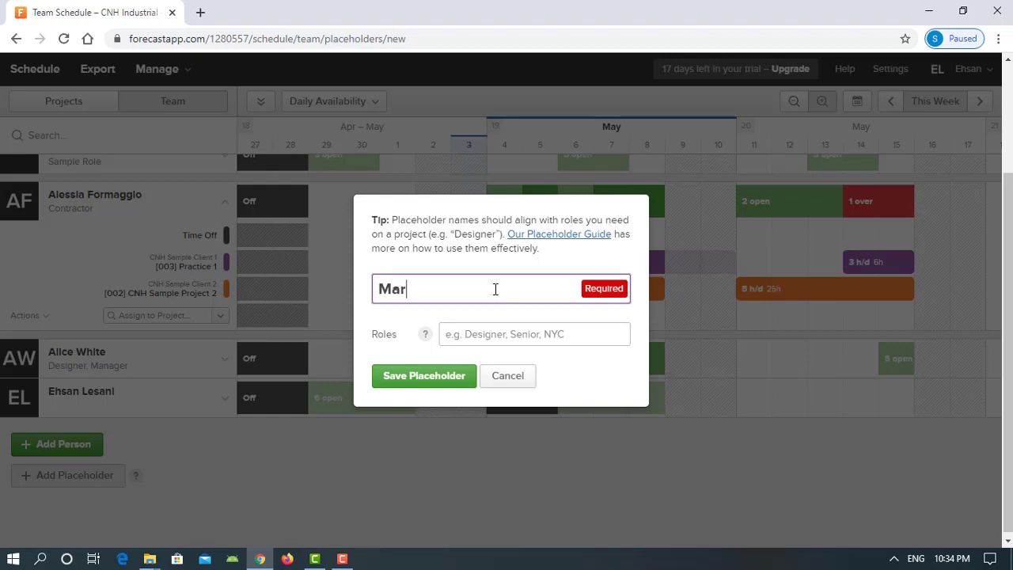
pyautogui.write('keting')
pyautogui.click(487, 332)
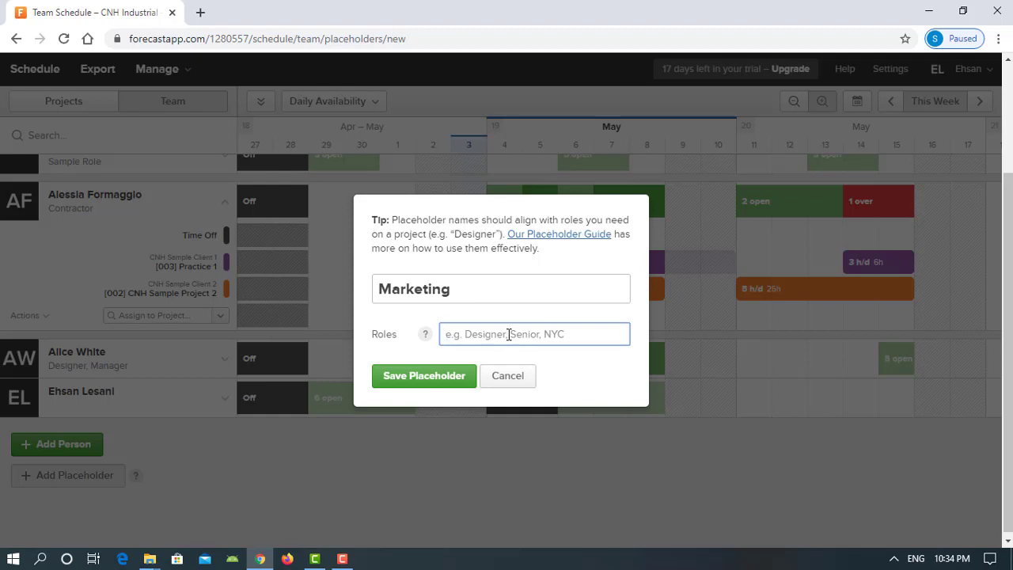
pyautogui.write('m')
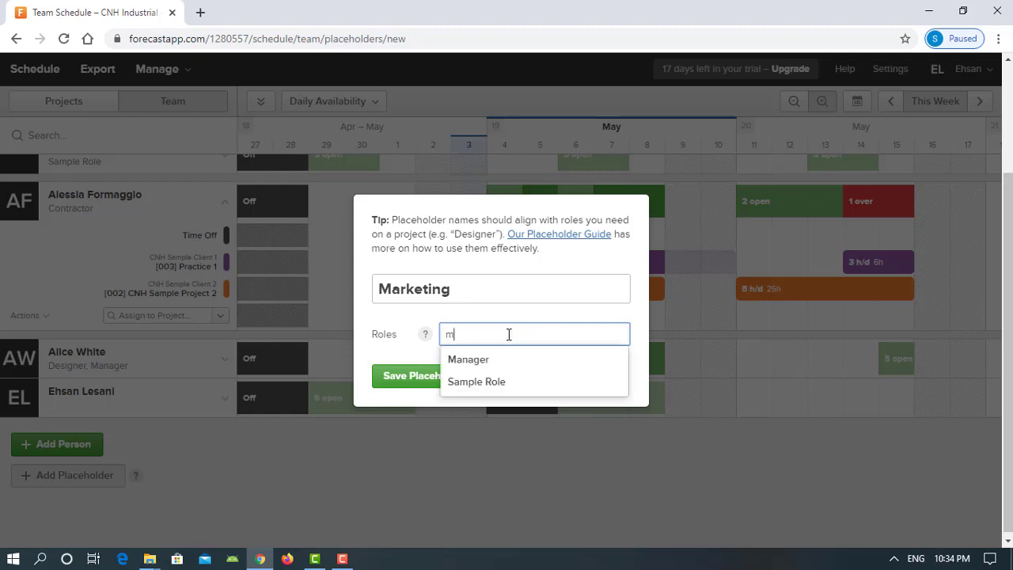
pyautogui.write('eeting ')
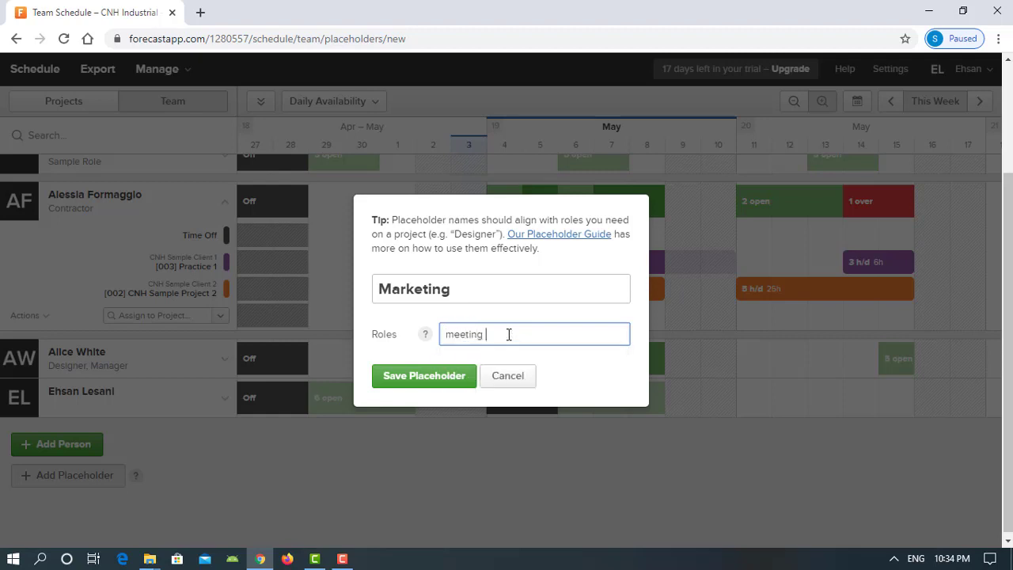
pyautogui.write('organizer')
pyautogui.press('Return')
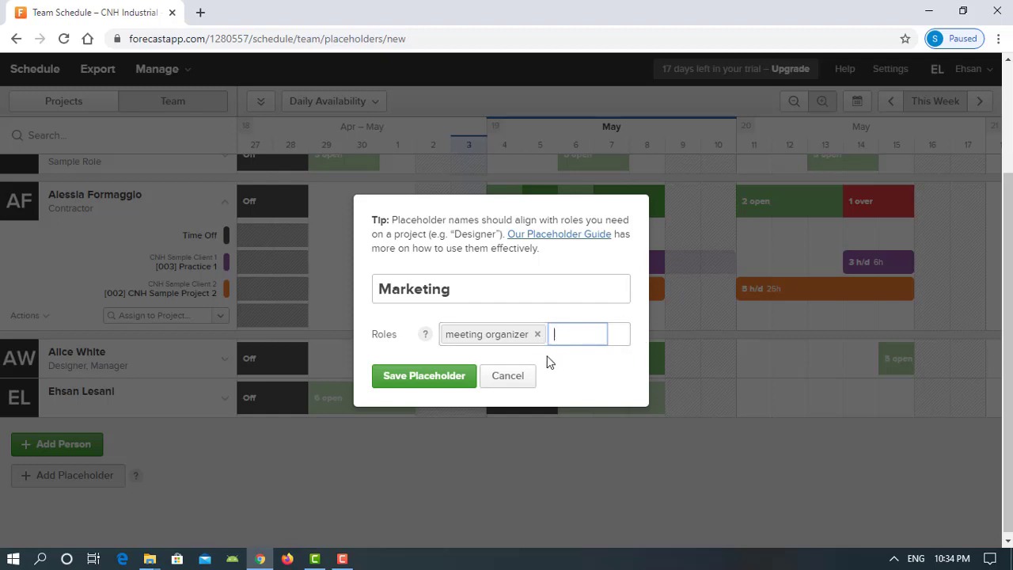
pyautogui.click(457, 378)
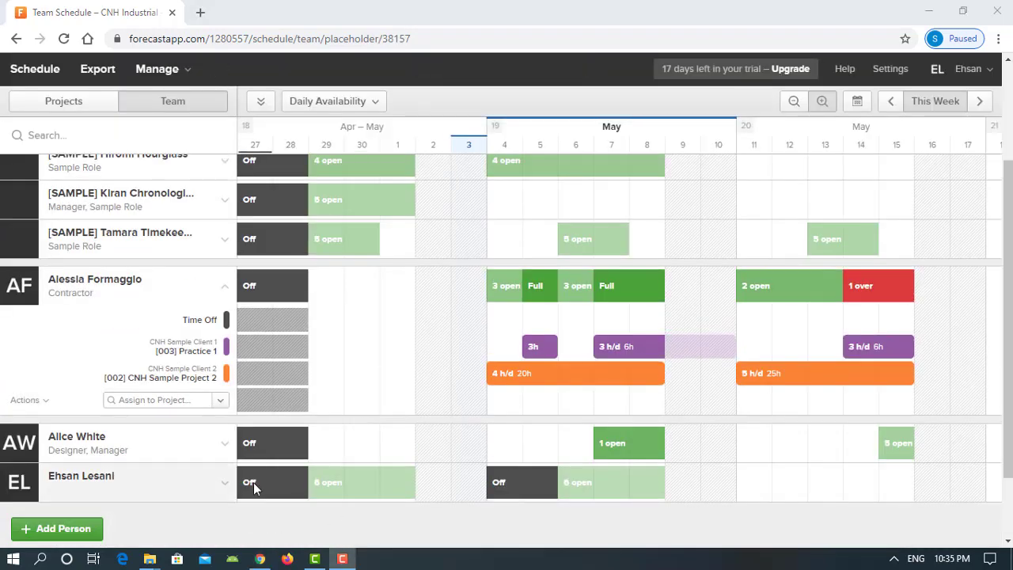
pyautogui.scroll(3, 253, 482)
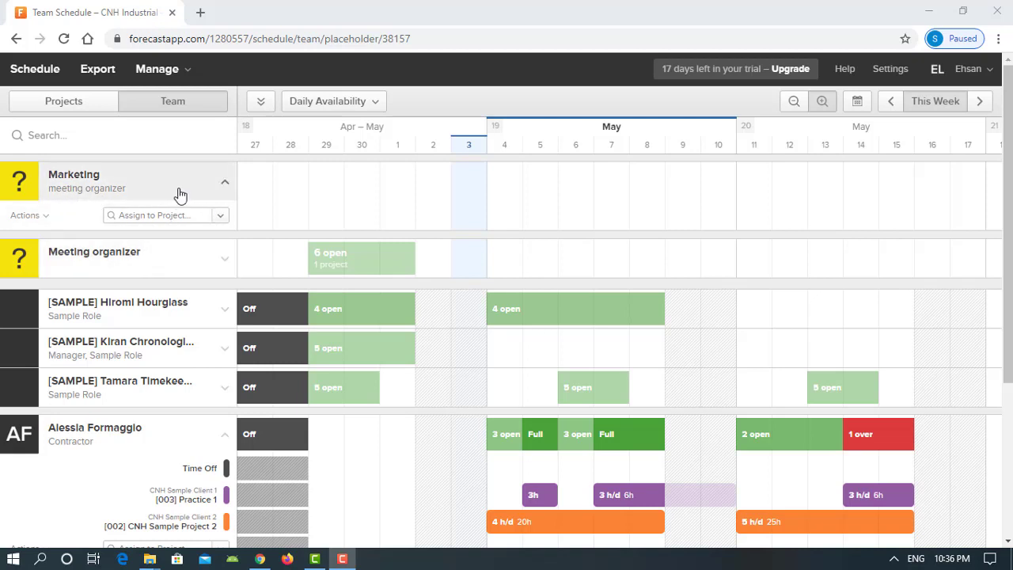
# Delete the Marketing placeholder through its Actions menu, typing the confirmation word to confirm
pyautogui.click(39, 216)
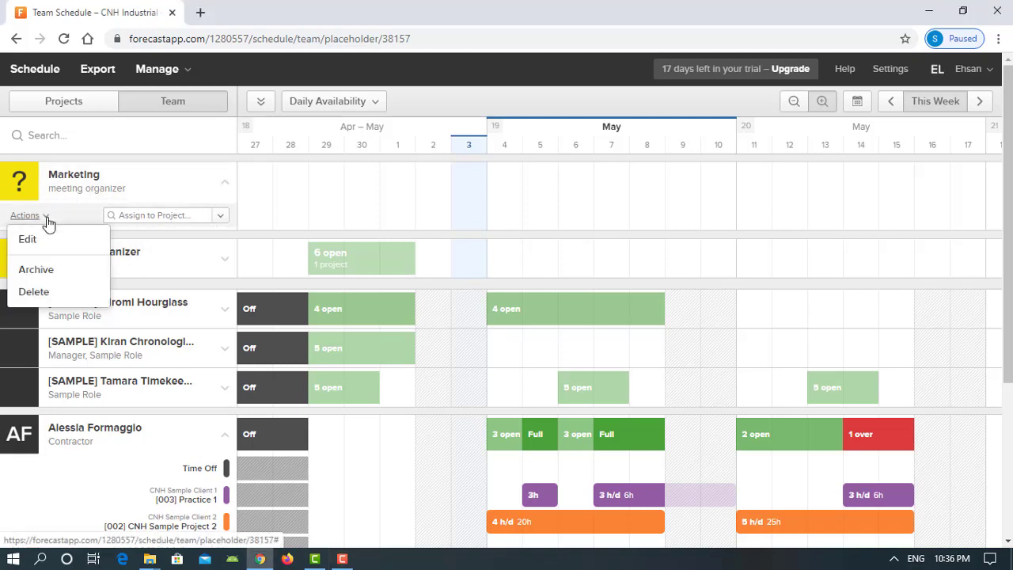
pyautogui.click(35, 292)
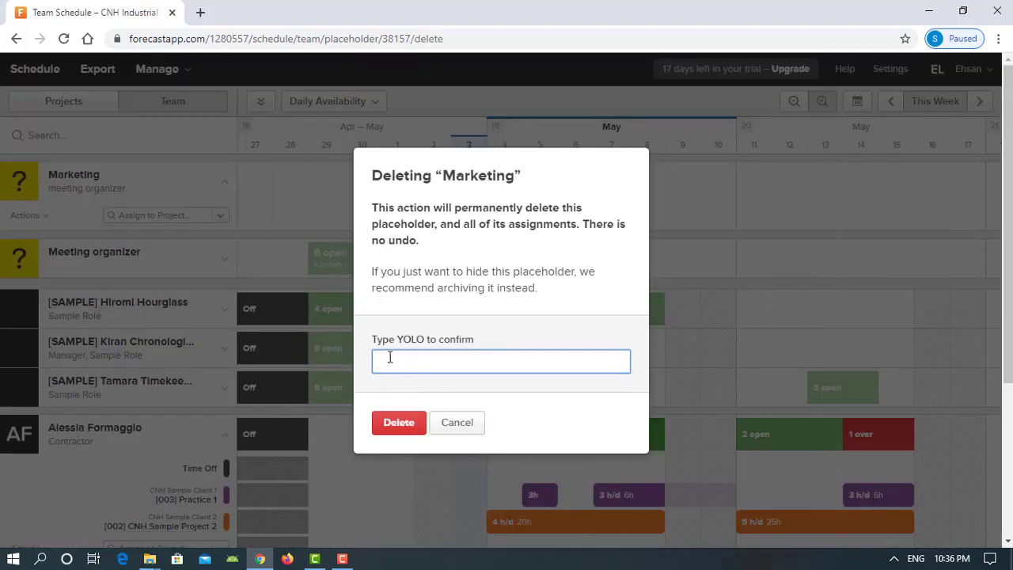
pyautogui.write('YO')
pyautogui.write('OLO')
pyautogui.click(401, 421)
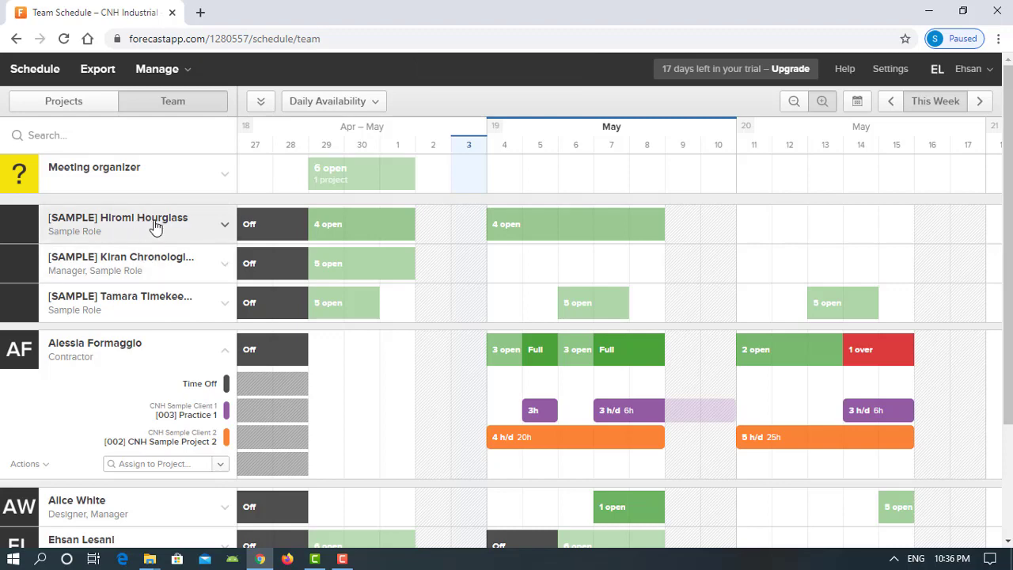
# Toggle Expand All and Collapse All twice to reveal, then hide, every member's assignments
pyautogui.scroll(-1, 162, 229)
pyautogui.scroll(-1, 170, 265)
pyautogui.scroll(2, 181, 247)
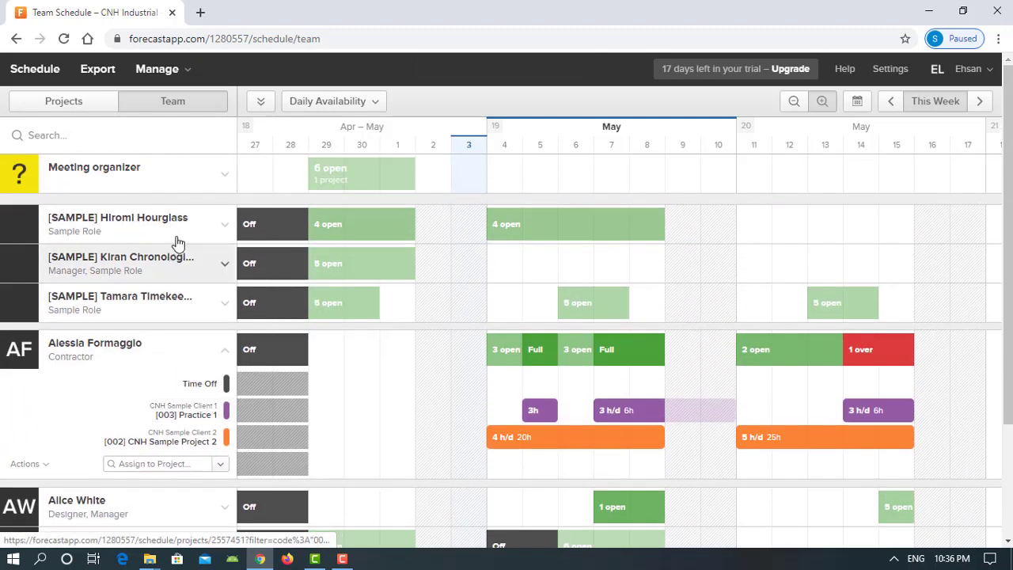
pyautogui.click(264, 105)
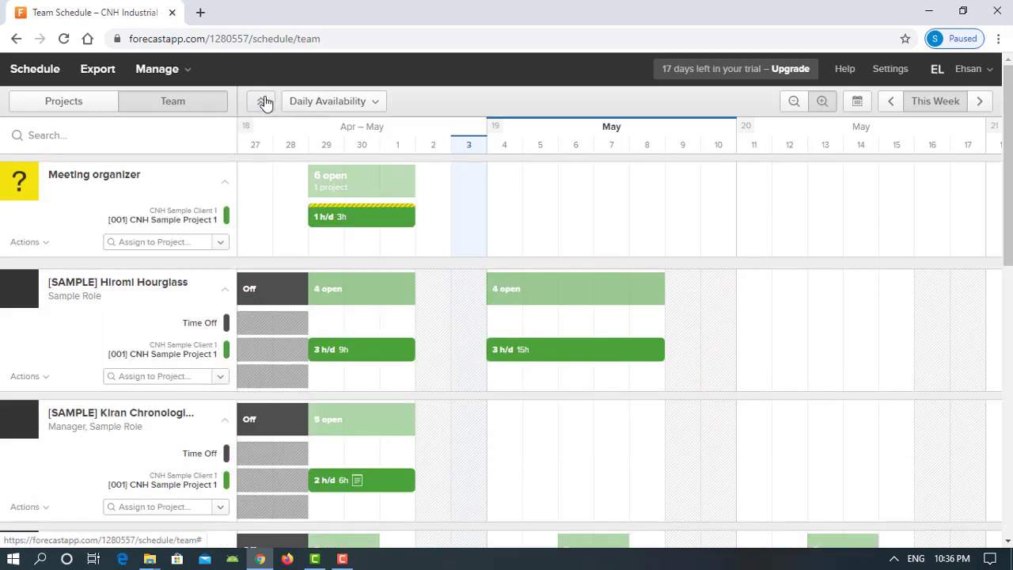
pyautogui.click(264, 105)
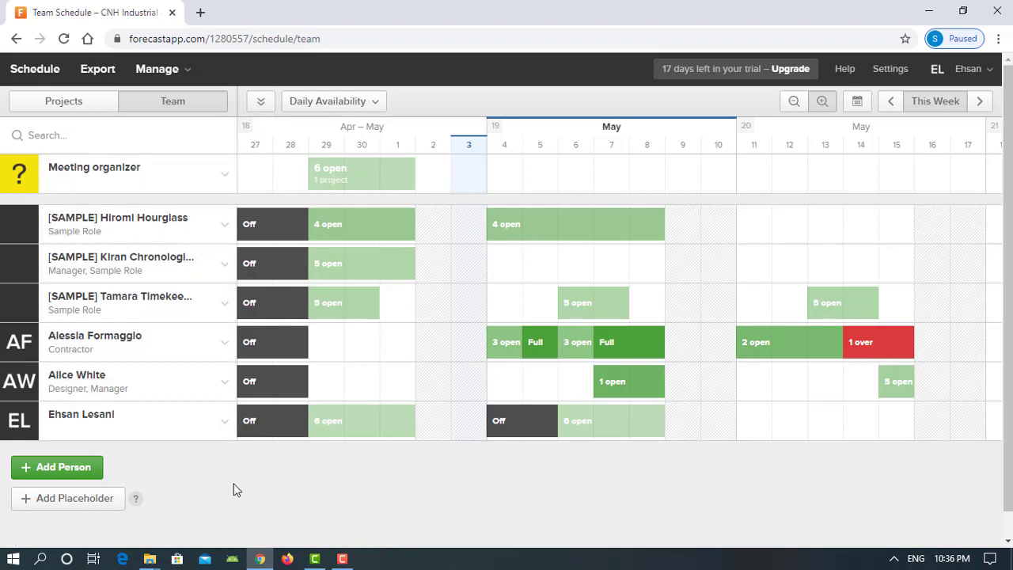
pyautogui.click(261, 103)
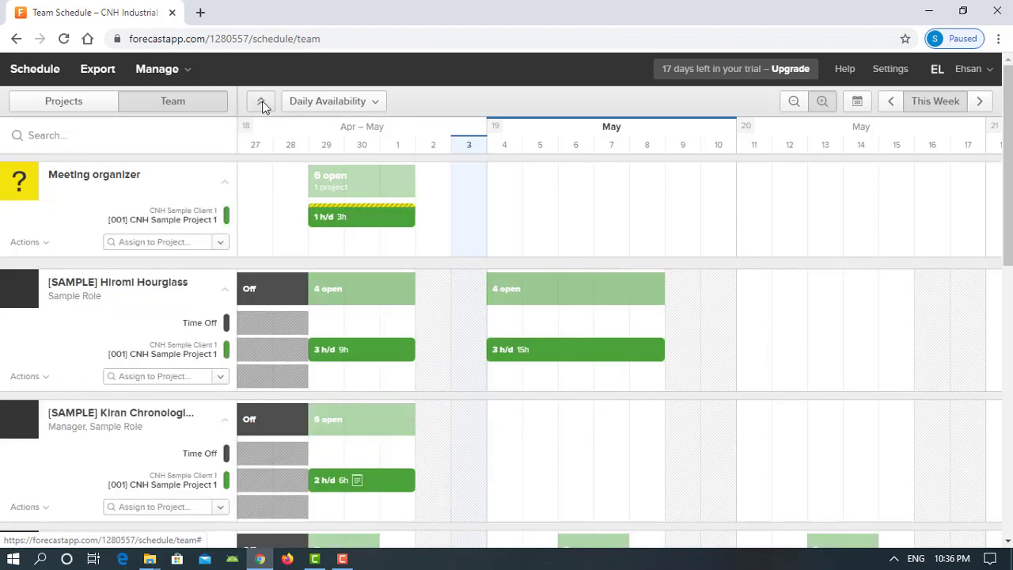
pyautogui.click(262, 104)
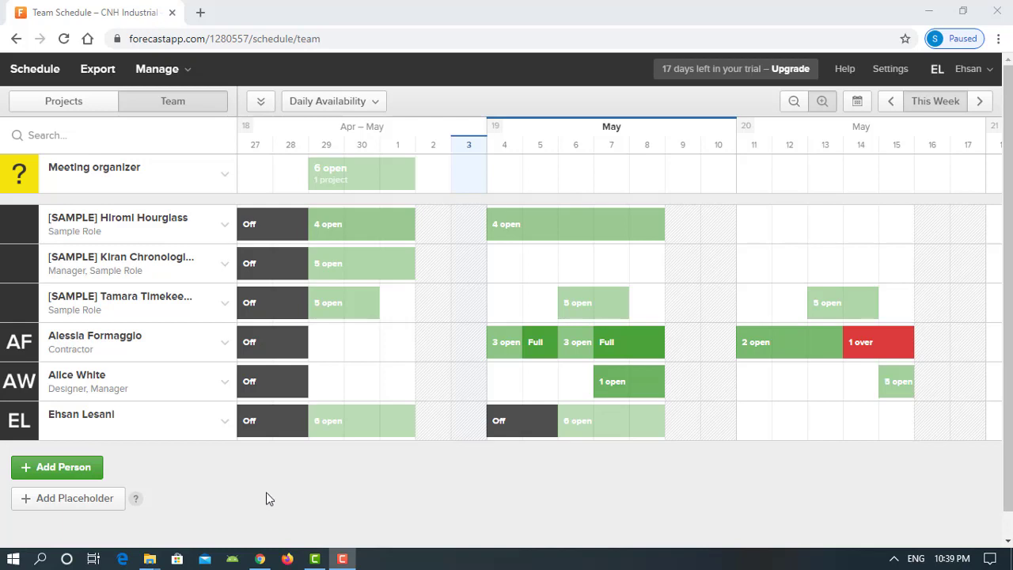
pyautogui.click(82, 129)
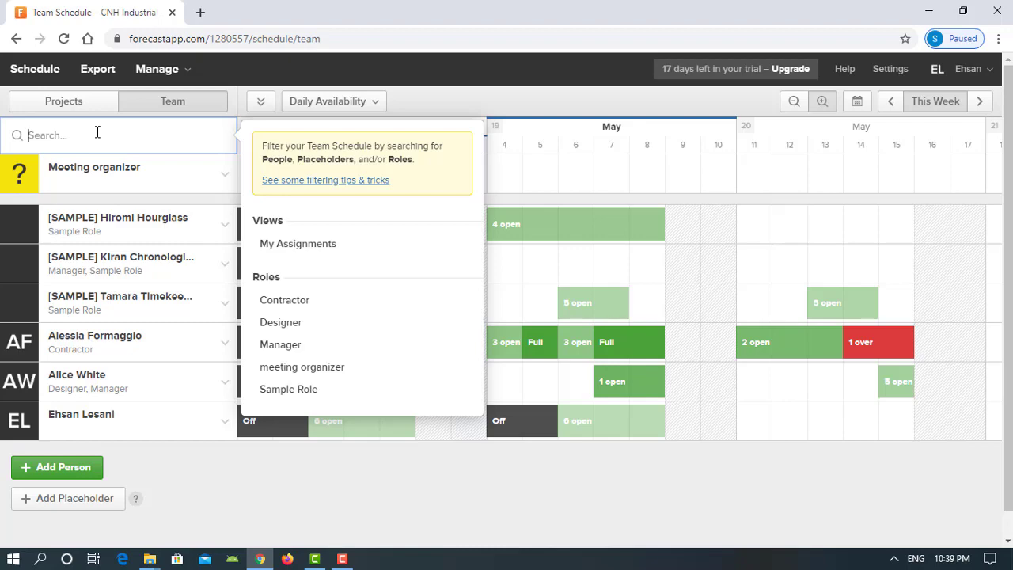
pyautogui.write('mana')
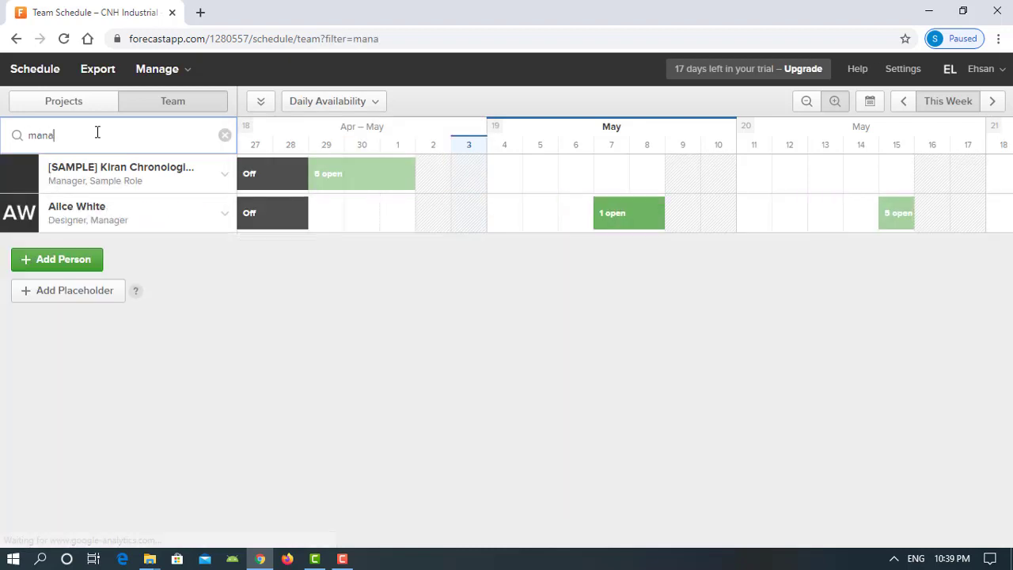
pyautogui.write('ger')
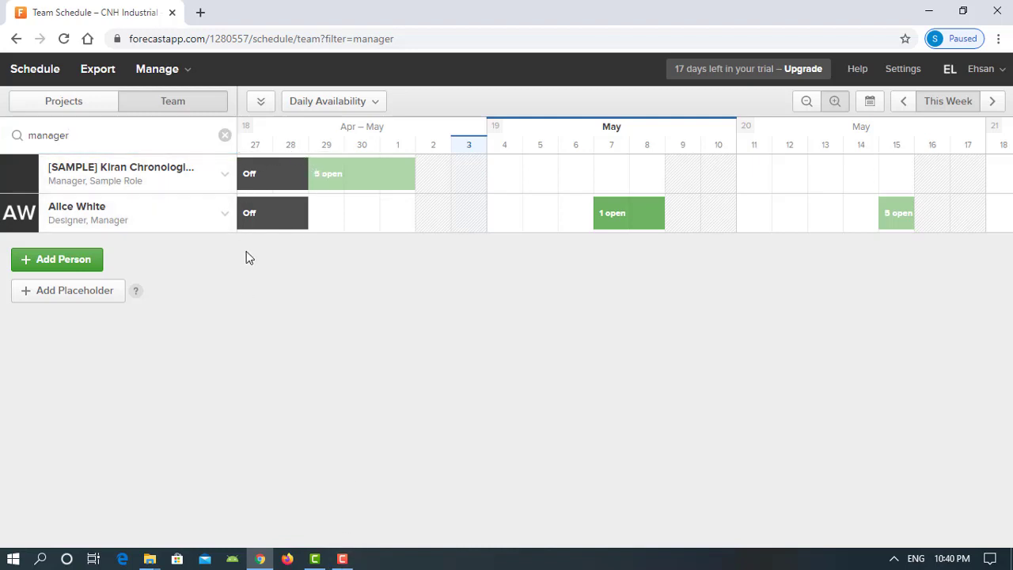
pyautogui.click(224, 179)
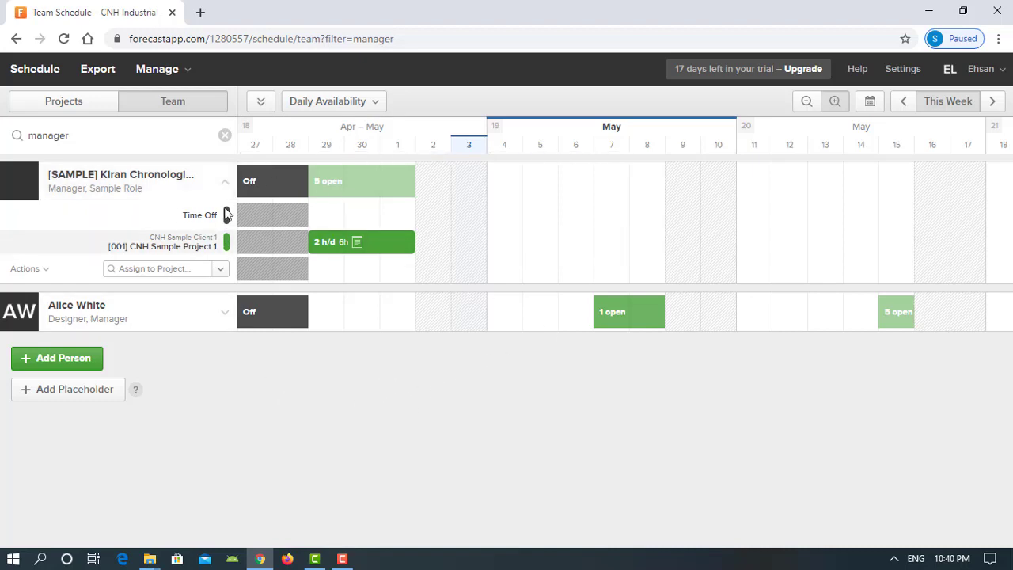
pyautogui.click(226, 183)
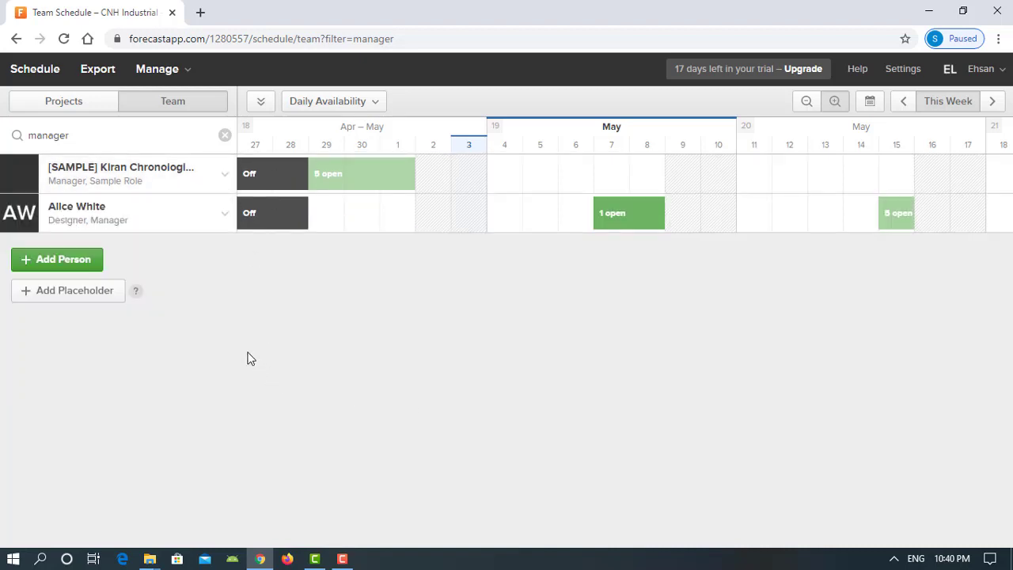
pyautogui.click(224, 135)
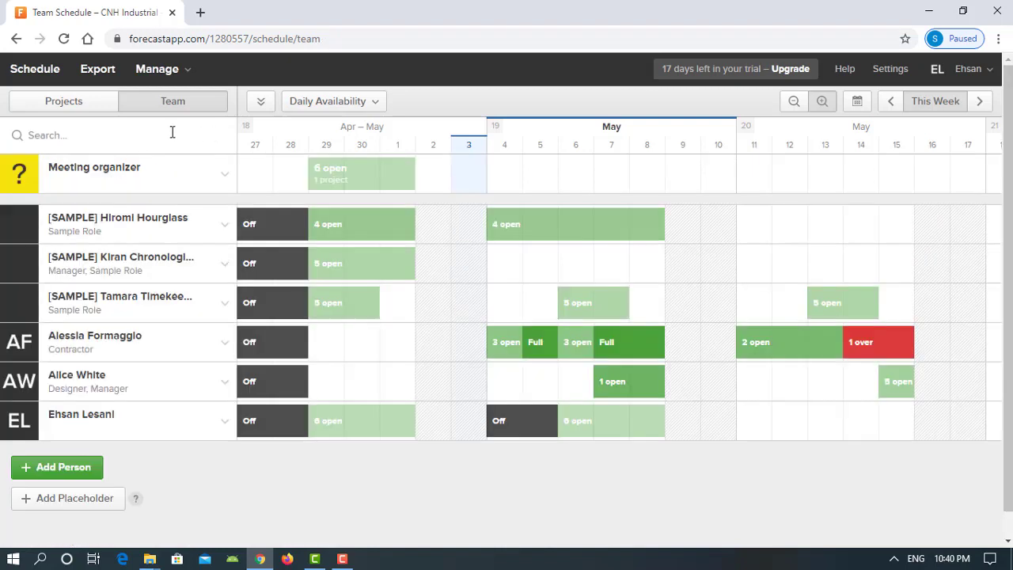
pyautogui.click(166, 127)
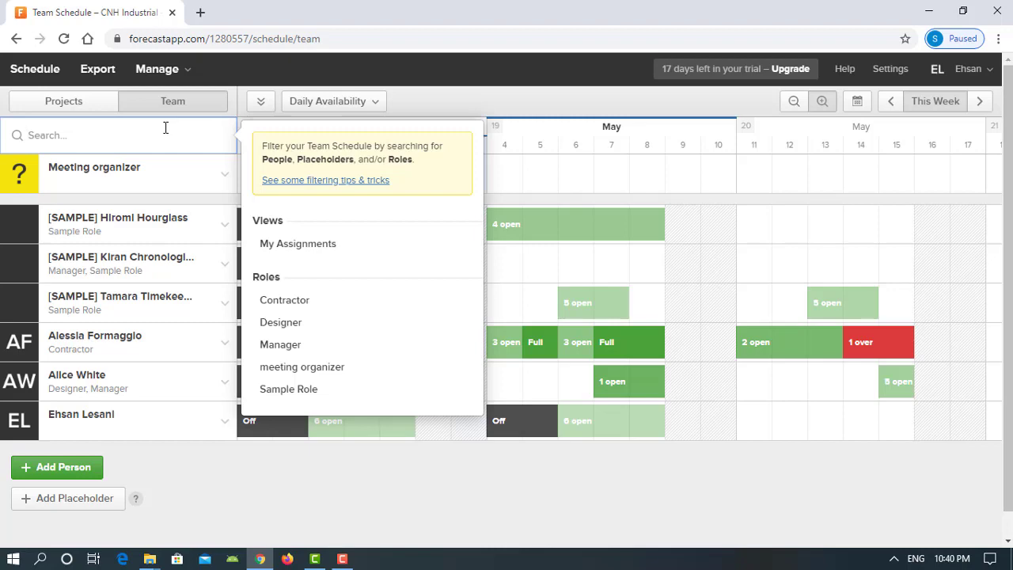
pyautogui.write('ali')
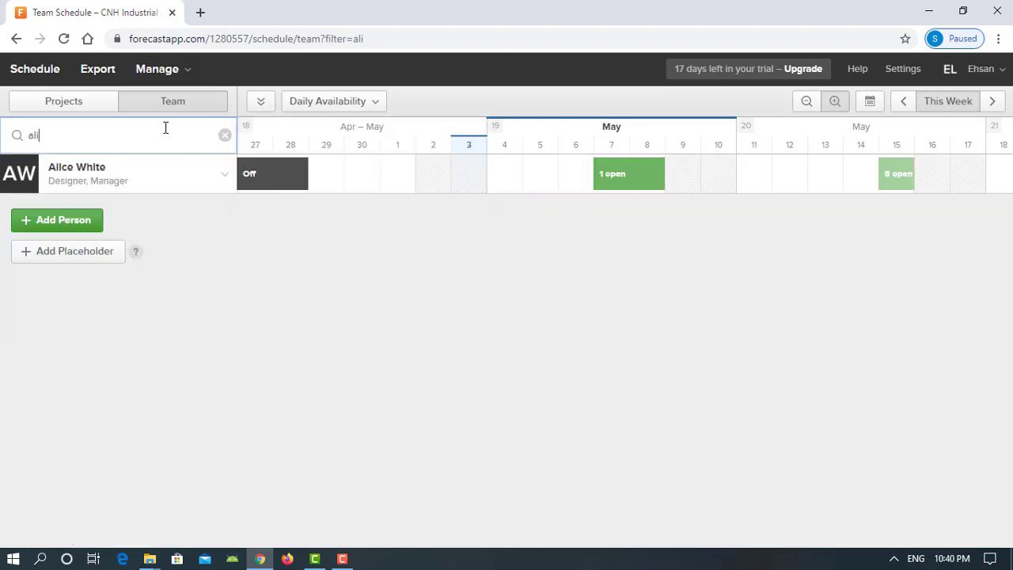
pyautogui.write('ce')
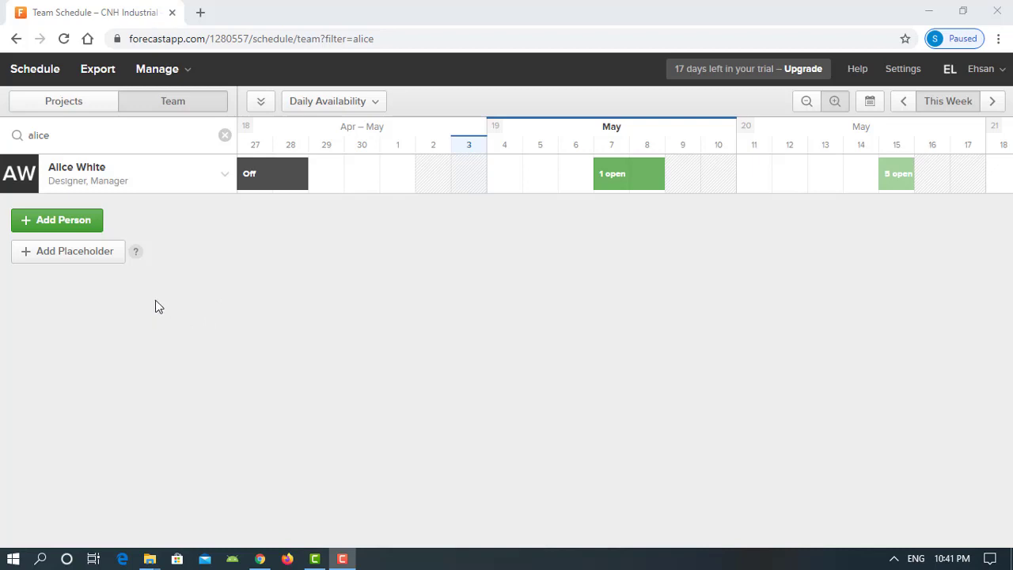
pyautogui.click(225, 135)
pyautogui.click(141, 146)
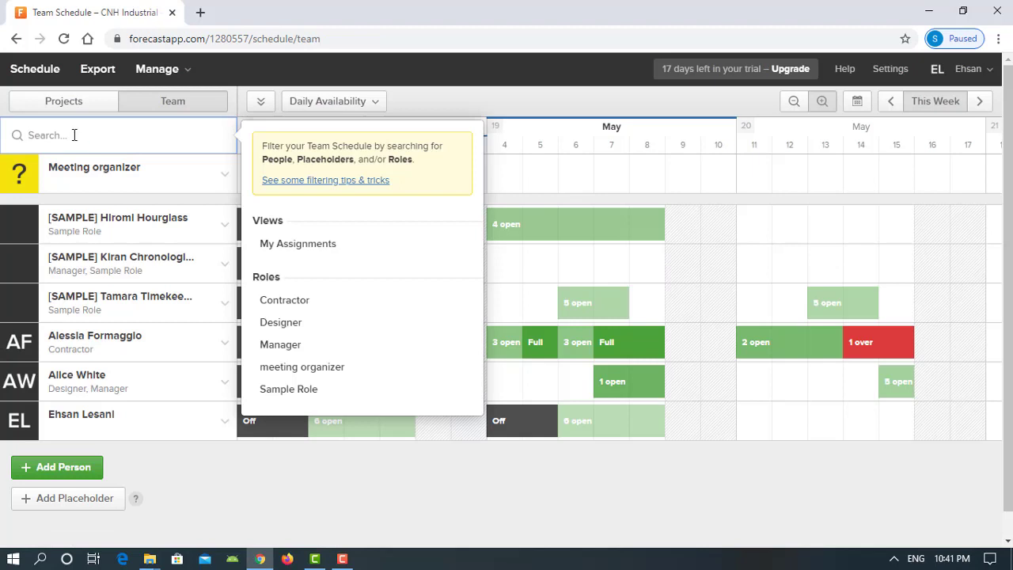
pyautogui.click(314, 499)
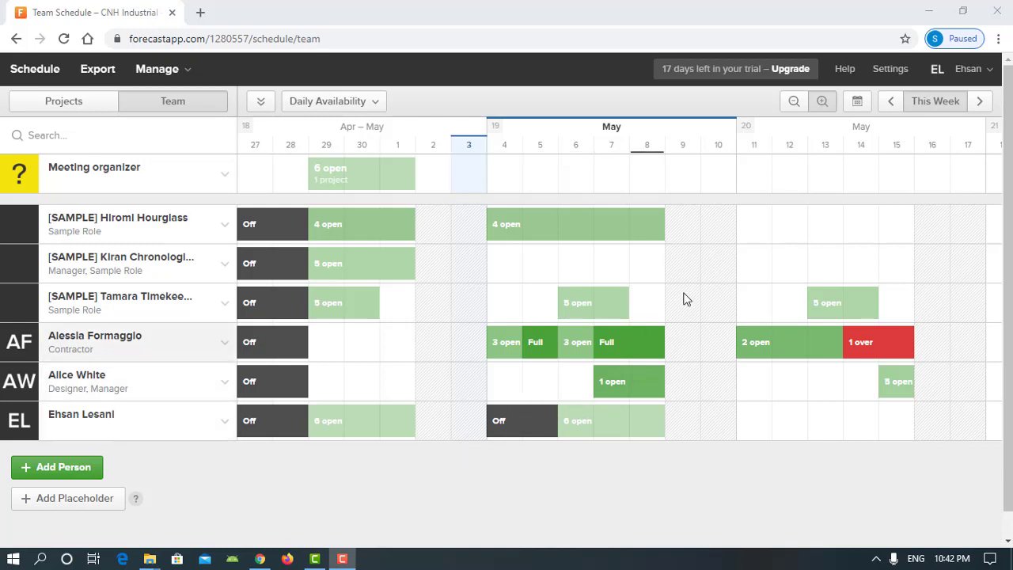
# Open the Forecast Help Center from Help and browse its categories like Account Settings and FAQs
pyautogui.click(845, 70)
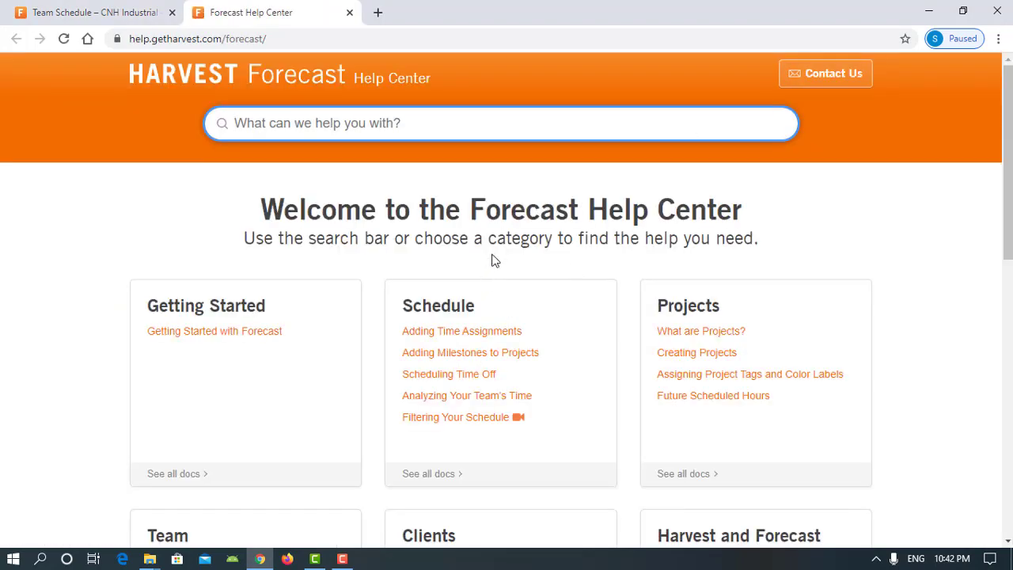
pyautogui.scroll(-1, 489, 260)
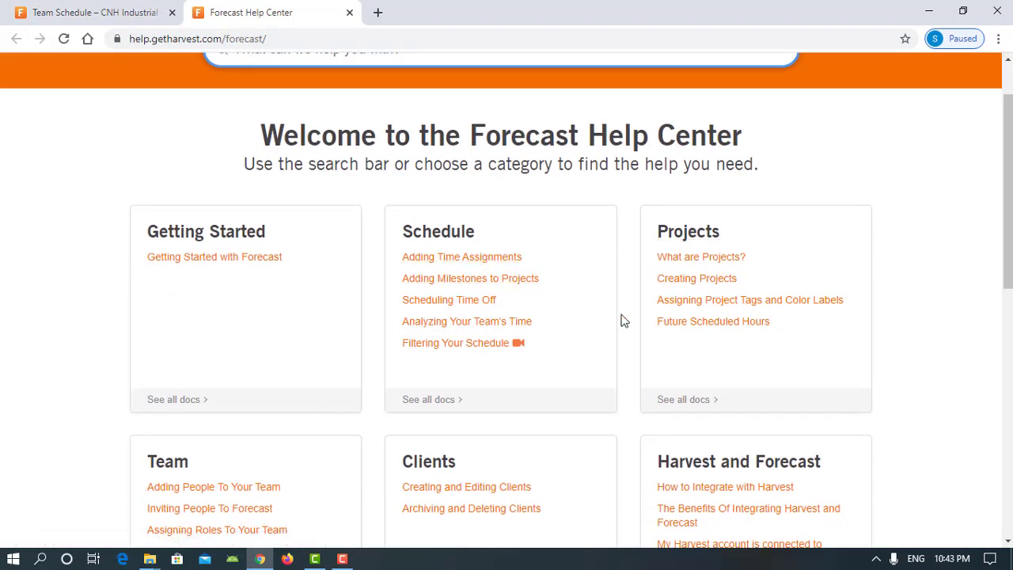
pyautogui.scroll(-3, 396, 323)
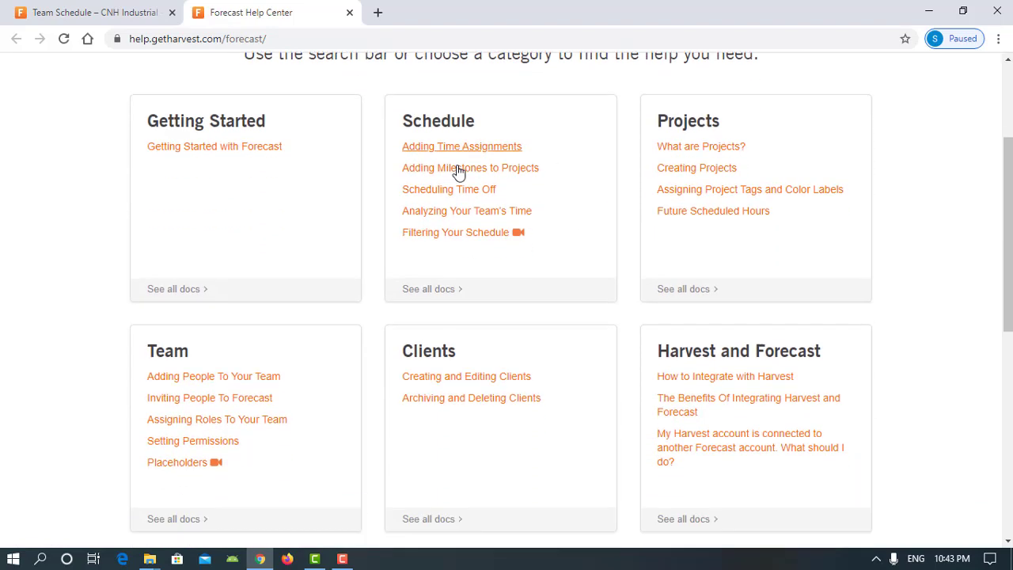
pyautogui.scroll(2, 523, 348)
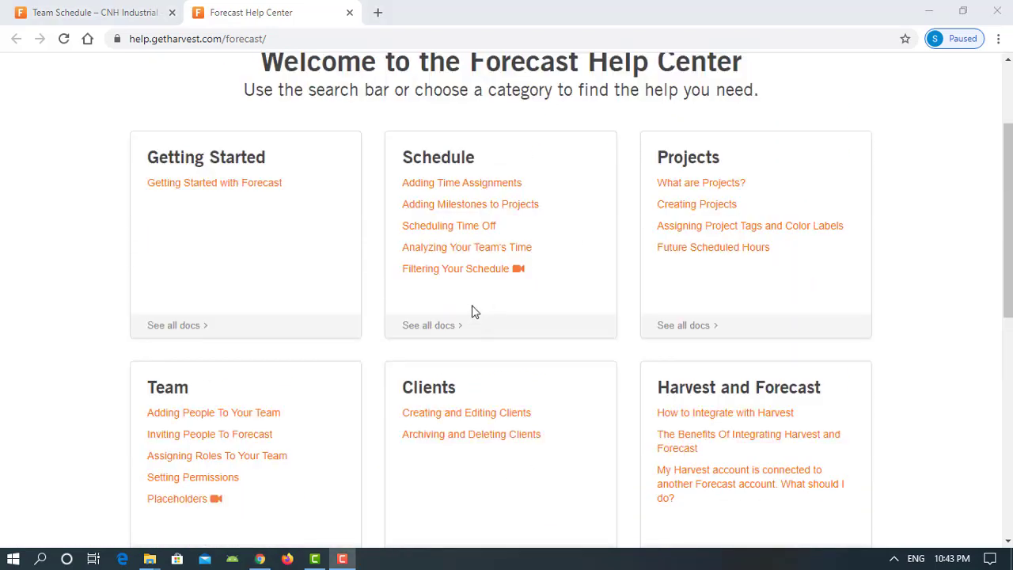
pyautogui.scroll(-6, 483, 321)
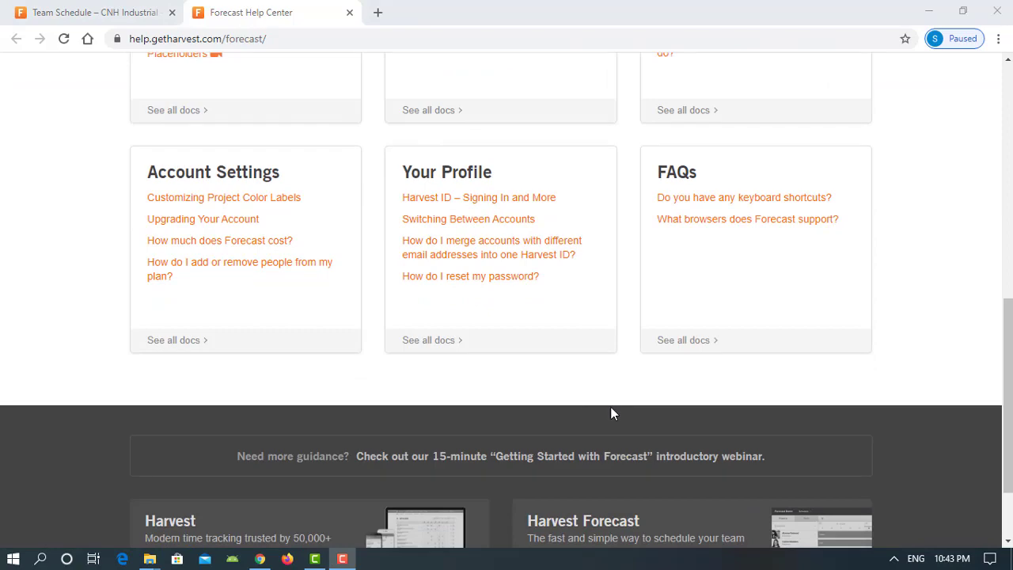
pyautogui.scroll(8, 599, 410)
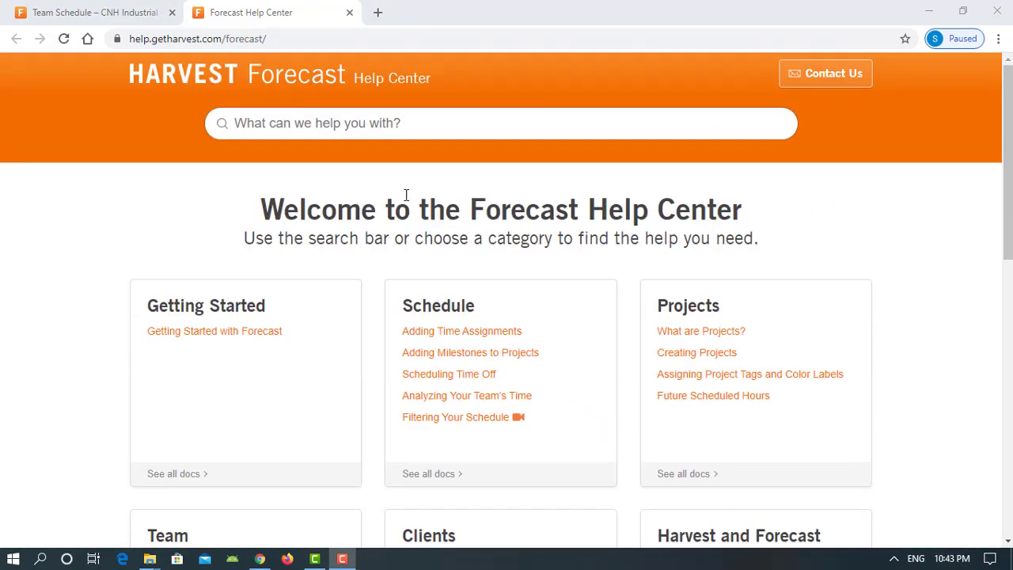